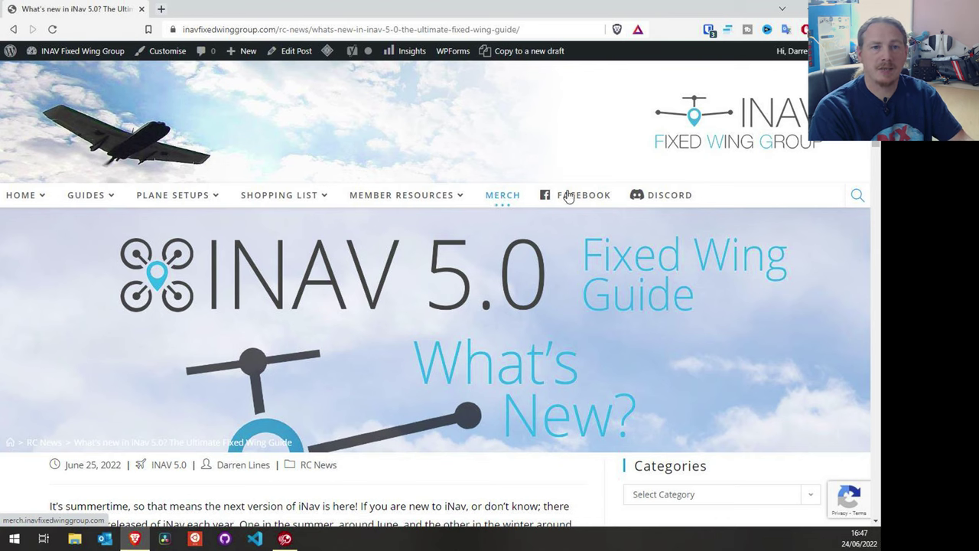
- Read the INAV 5.0 article's introduction and its Radio, Telemetry, & Protocols section
scroll(401, 160, down, 2)
scroll(417, 176, down, 2)
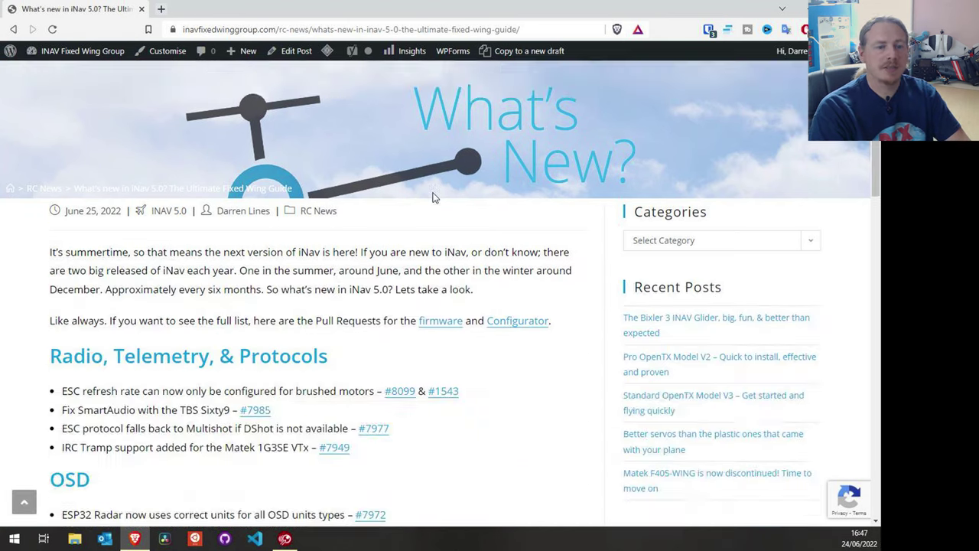
scroll(432, 198, down, 1)
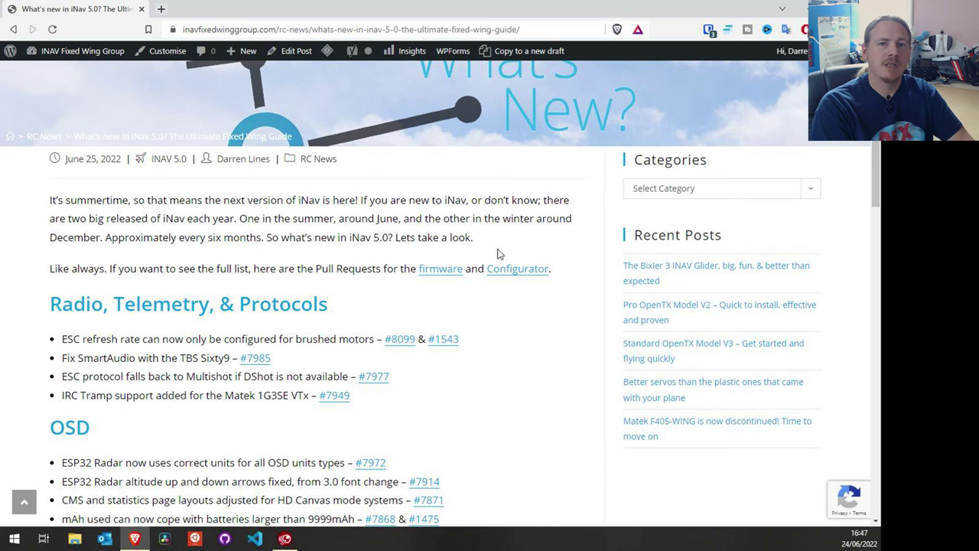
scroll(487, 257, down, 2)
scroll(487, 257, down, 4)
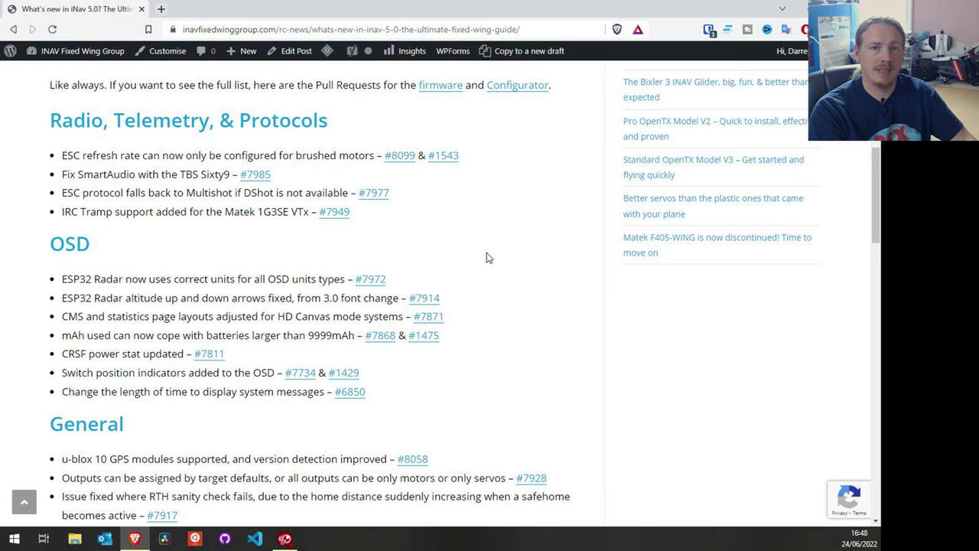
scroll(532, 225, down, 1)
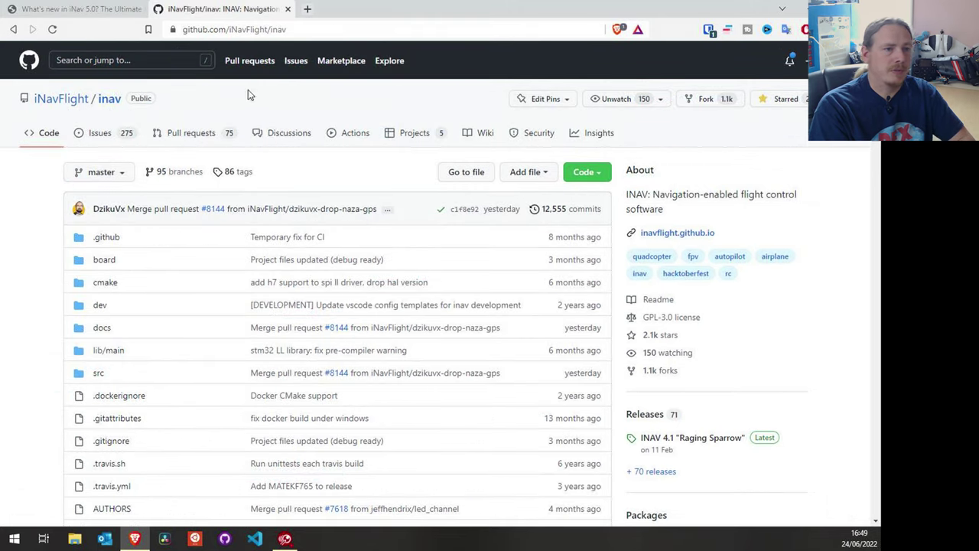
- Open VTx.md from the docs folder of the iNavFlight/inav repository and read down to the SmartAudio section
click(101, 329)
scroll(178, 310, down, 6)
scroll(178, 309, down, 6)
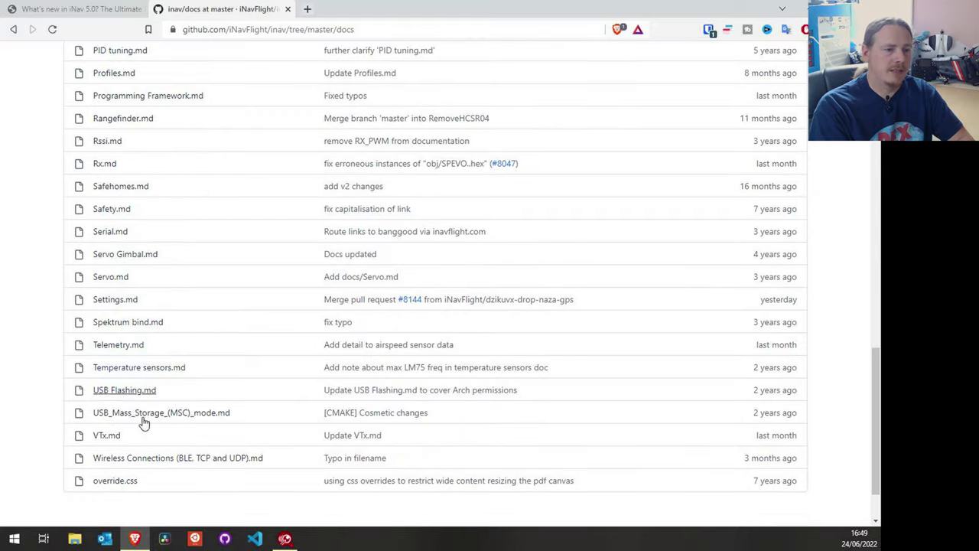
click(110, 437)
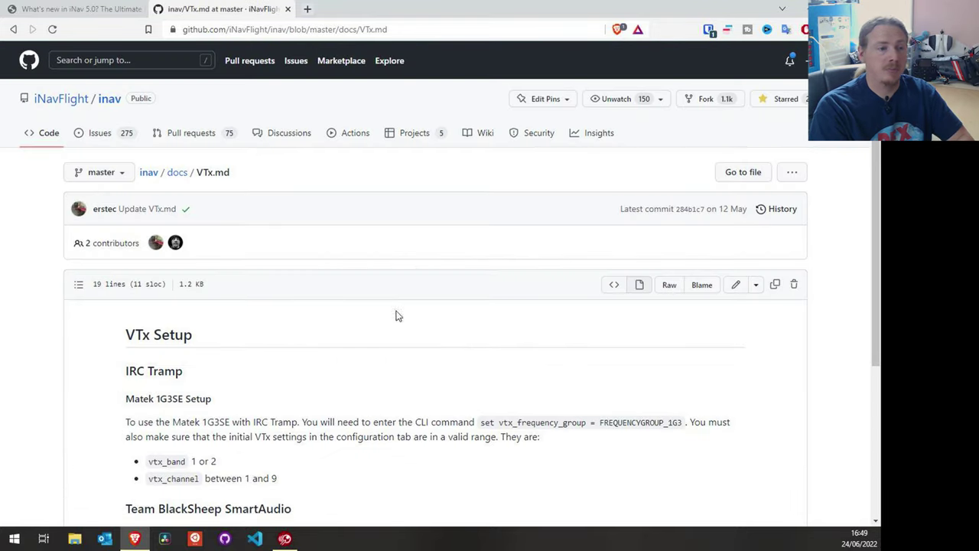
scroll(396, 315, down, 2)
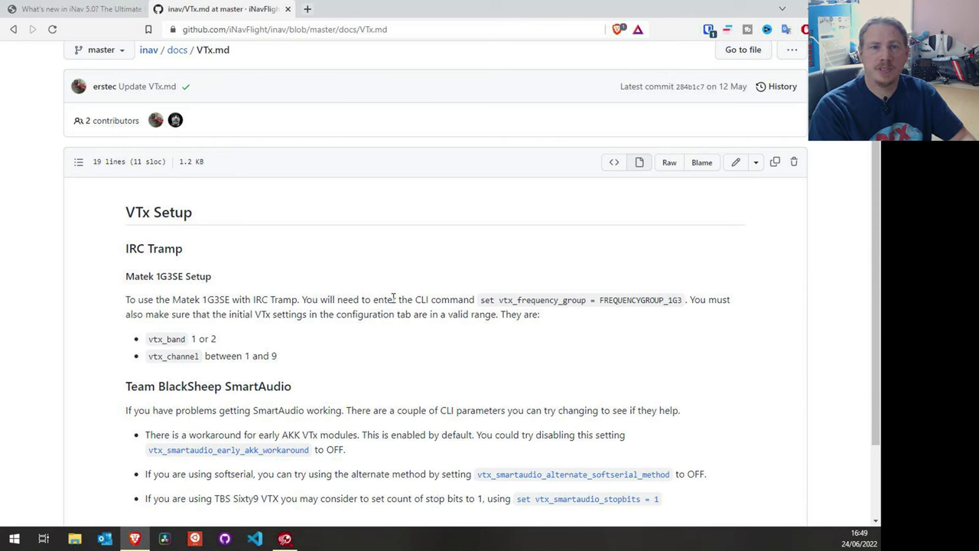
scroll(186, 188, down, 2)
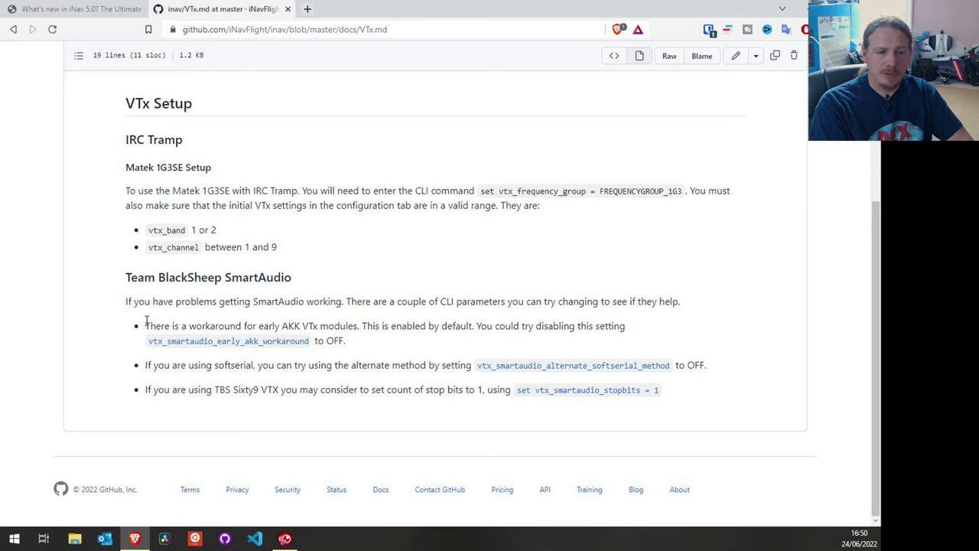
- Highlight the Team BlackSheep SmartAudio notes on the AKK workaround, softserial alternate method and TBS Sixty9 stop bits one after another
drag(146, 323, 361, 349)
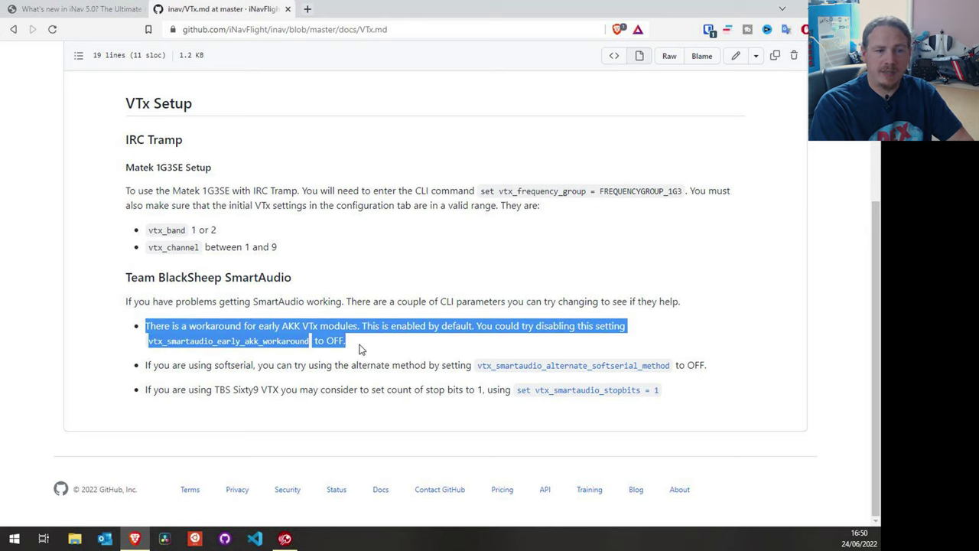
click(360, 347)
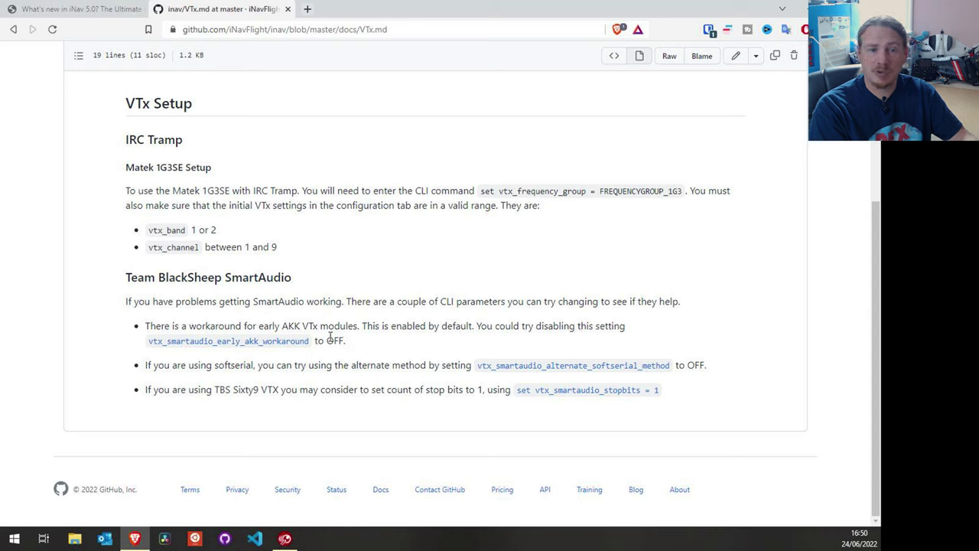
click(156, 365)
drag(165, 366, 371, 366)
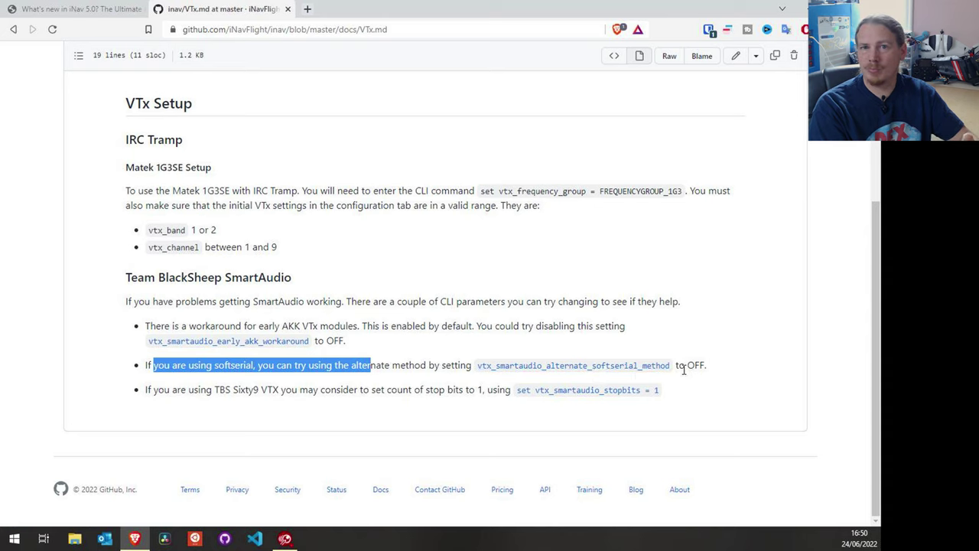
drag(152, 390, 308, 389)
click(314, 389)
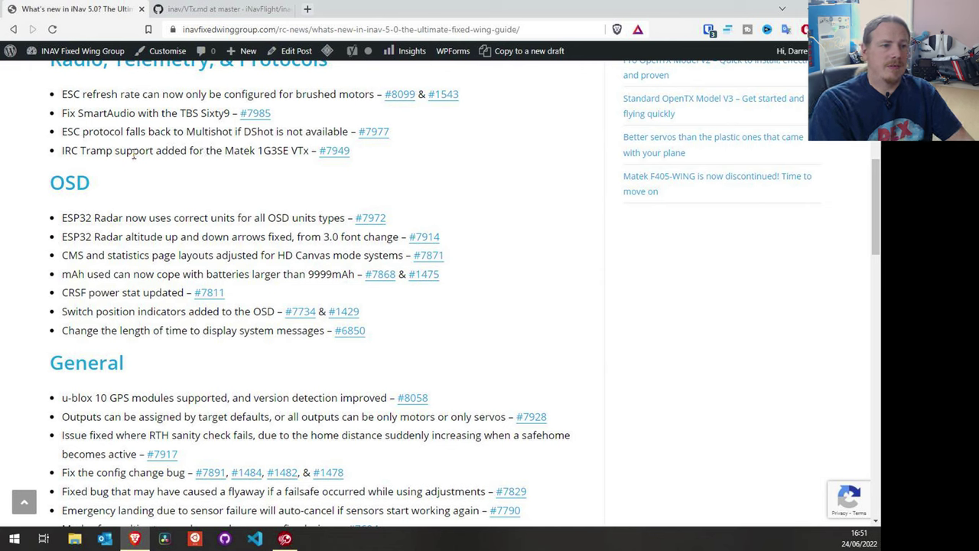
- Highlight the article's IRC Tramp entry for the Matek 1G3SE, and review its setup instructions in VTx.md
drag(59, 150, 184, 153)
click(223, 149)
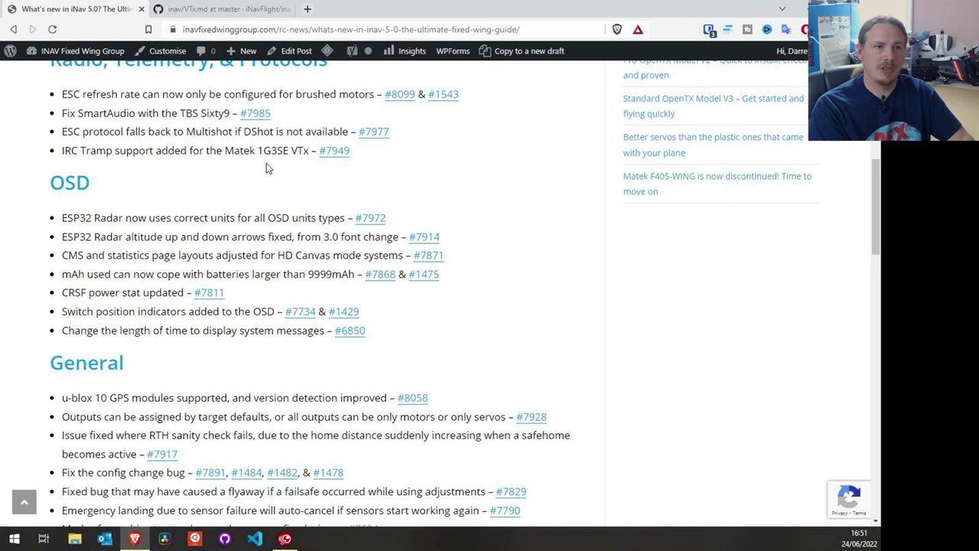
click(230, 9)
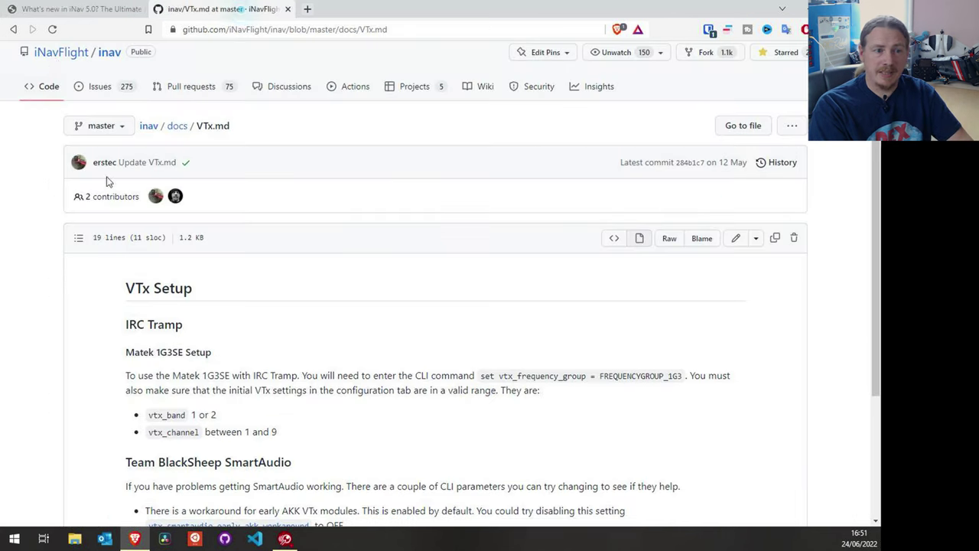
scroll(304, 276, down, 1)
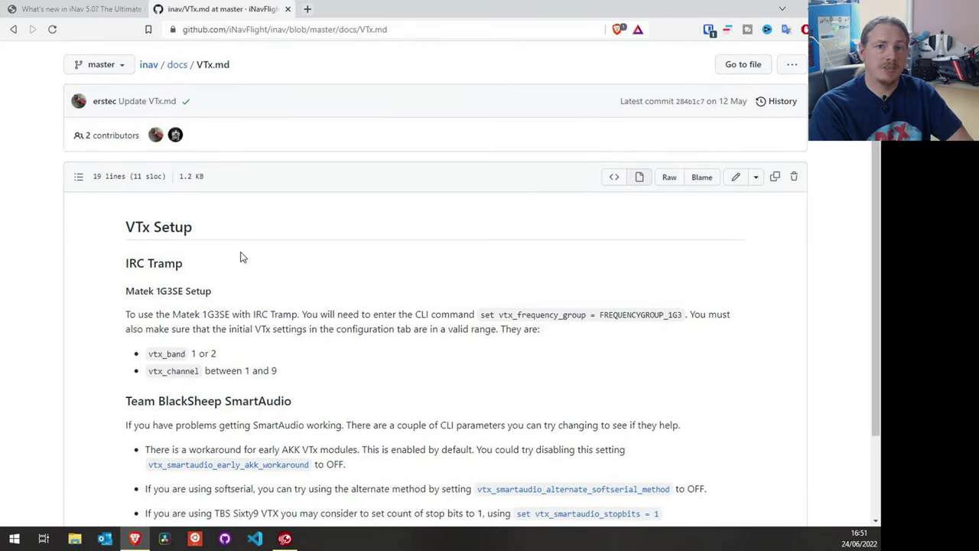
scroll(240, 257, down, 2)
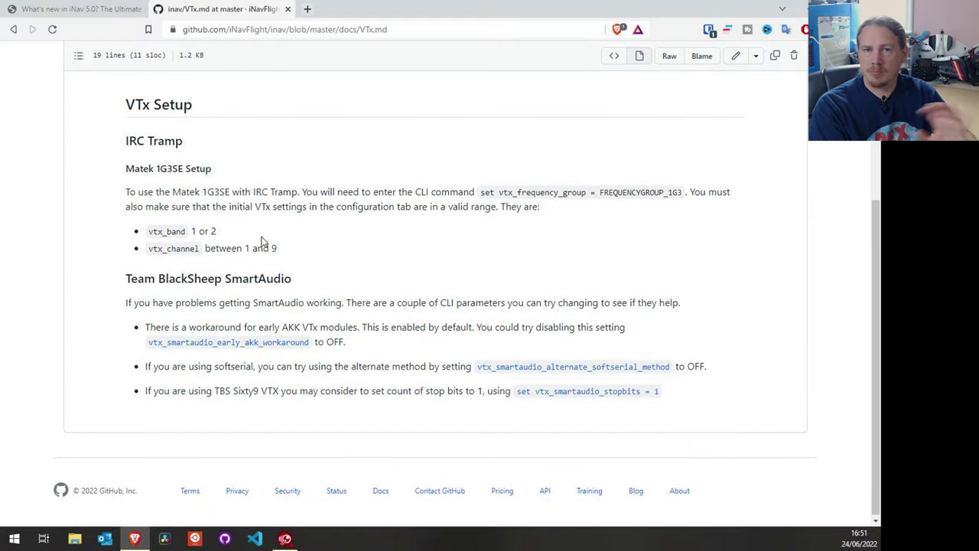
- Return to the article's OSD section and open pull request #7972 about ESP32 Radar units
click(99, 11)
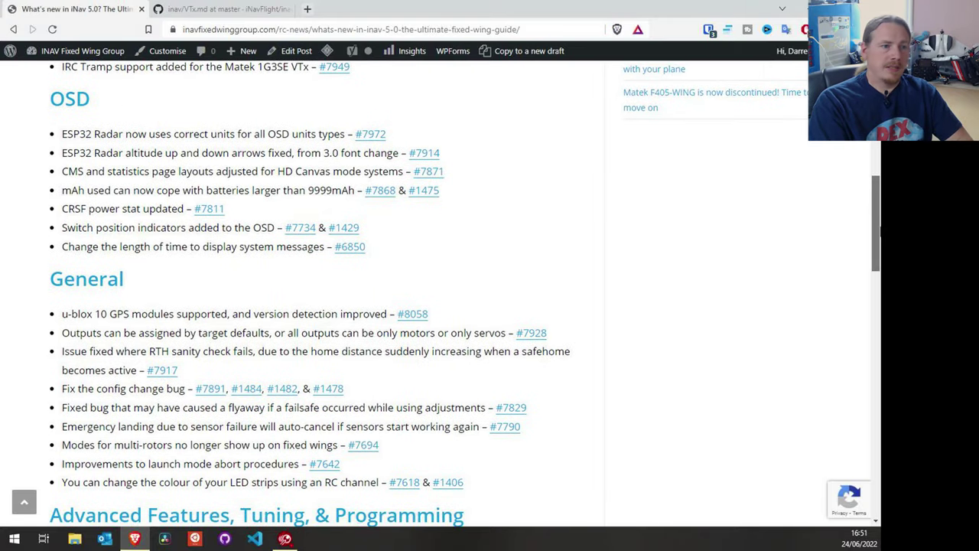
scroll(876, 222, down, 1)
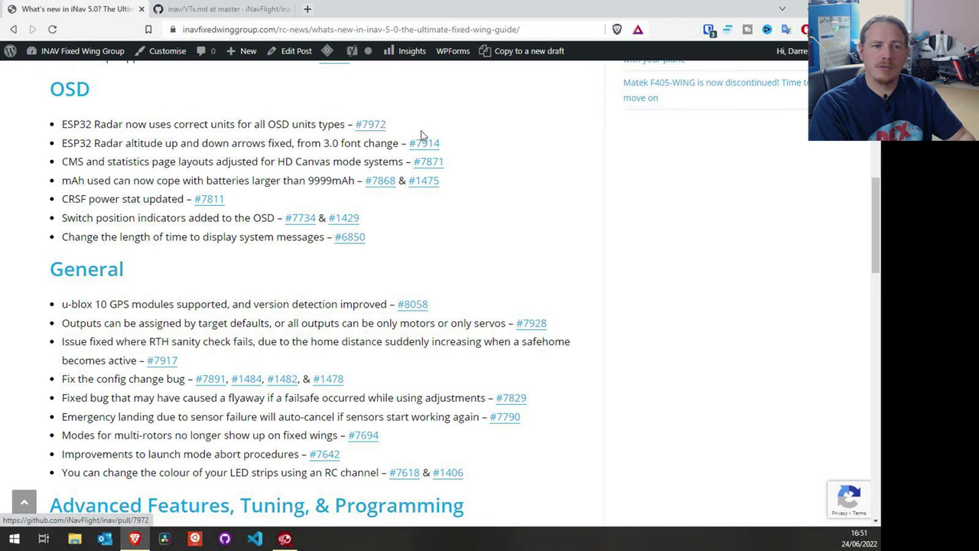
click(380, 128)
click(381, 129)
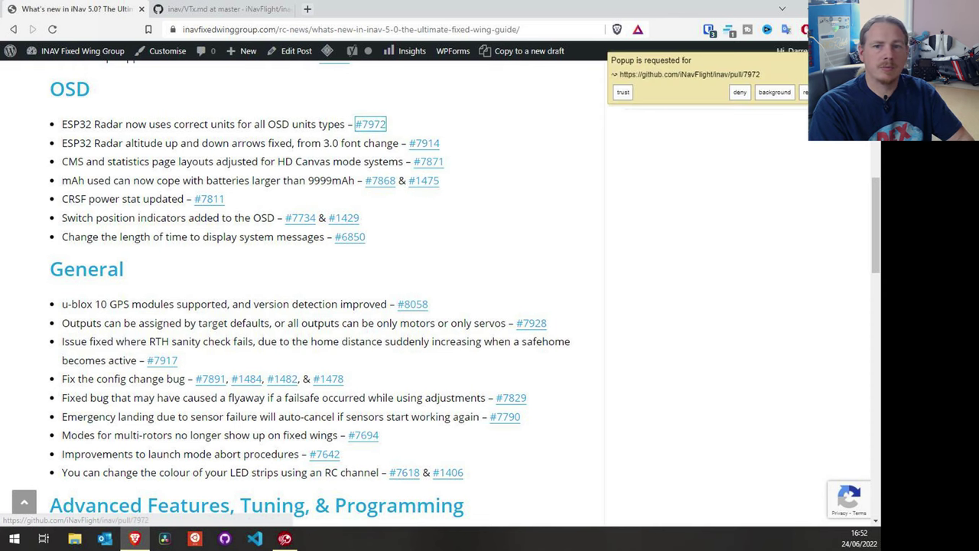
scroll(320, 202, down, 1)
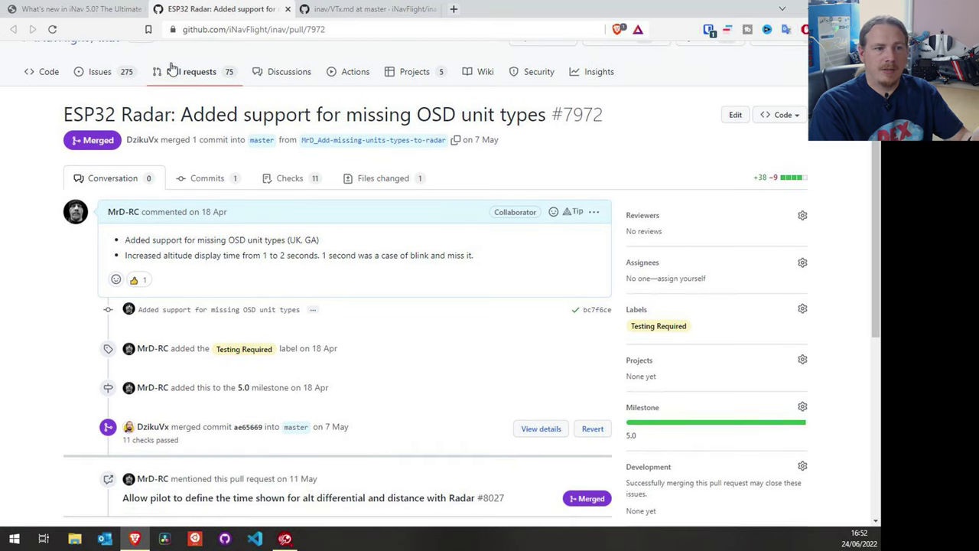
- Highlight the altitude display time note in pull request #7972 and close that page
click(95, 10)
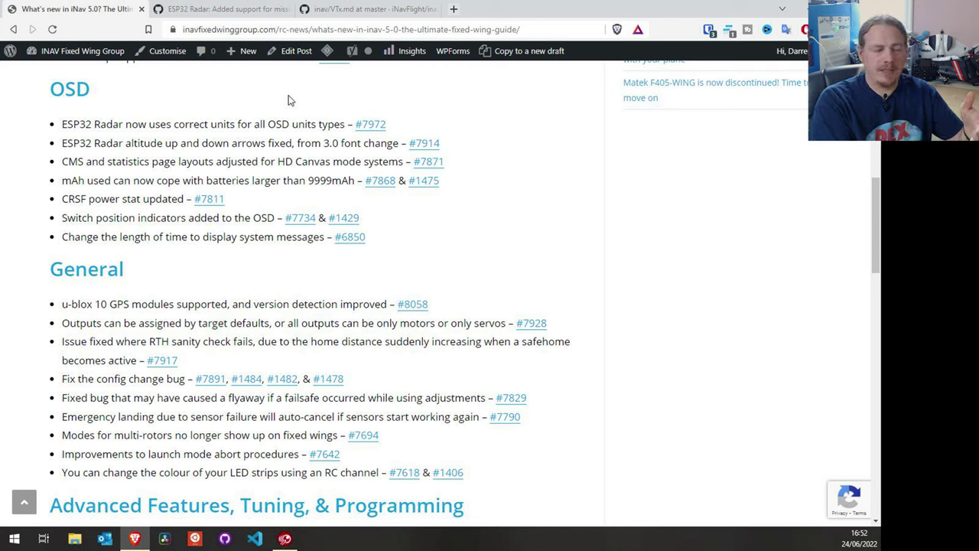
key(ctrl+Tab)
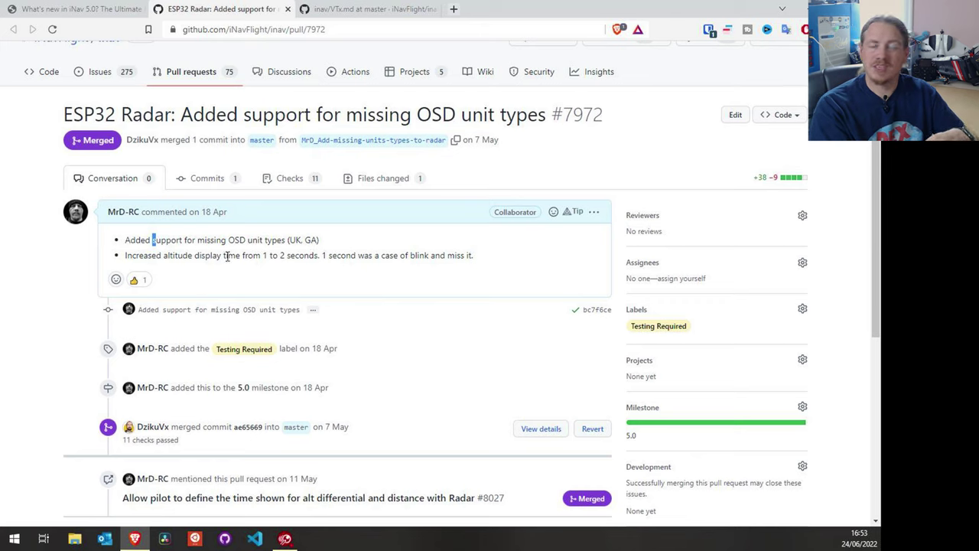
drag(127, 256, 468, 258)
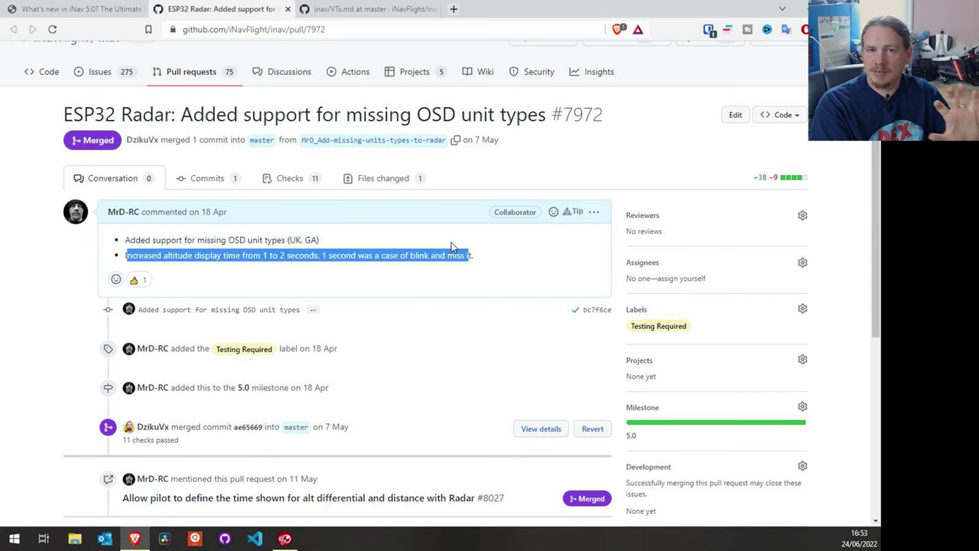
click(288, 9)
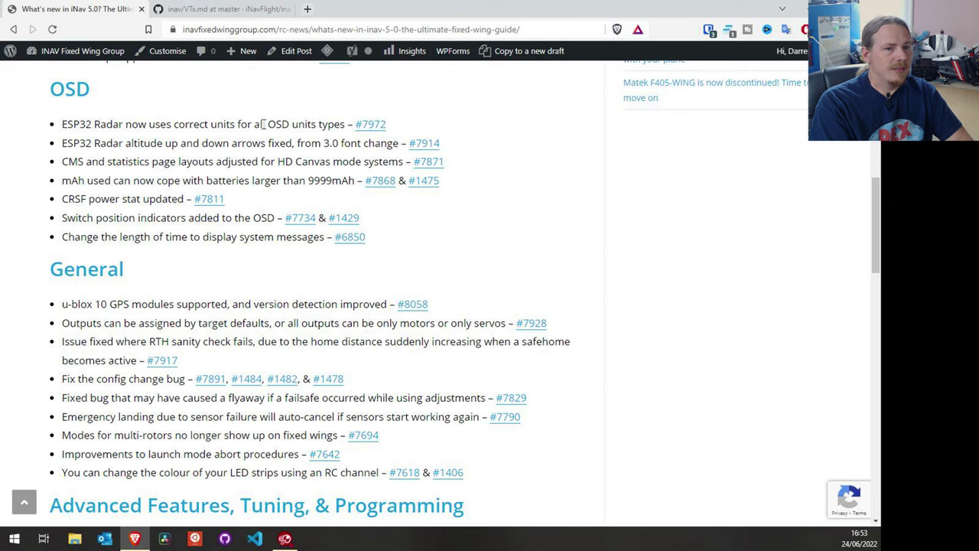
- Highlight the OSD entry about the fixed ESP32 Radar altitude up and down arrows, and clear the selection
drag(260, 125, 338, 143)
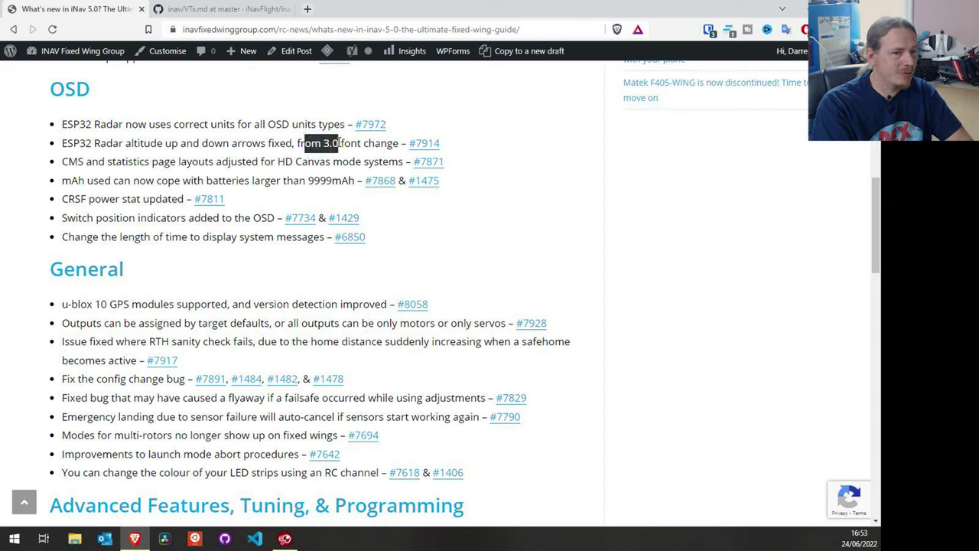
click(94, 124)
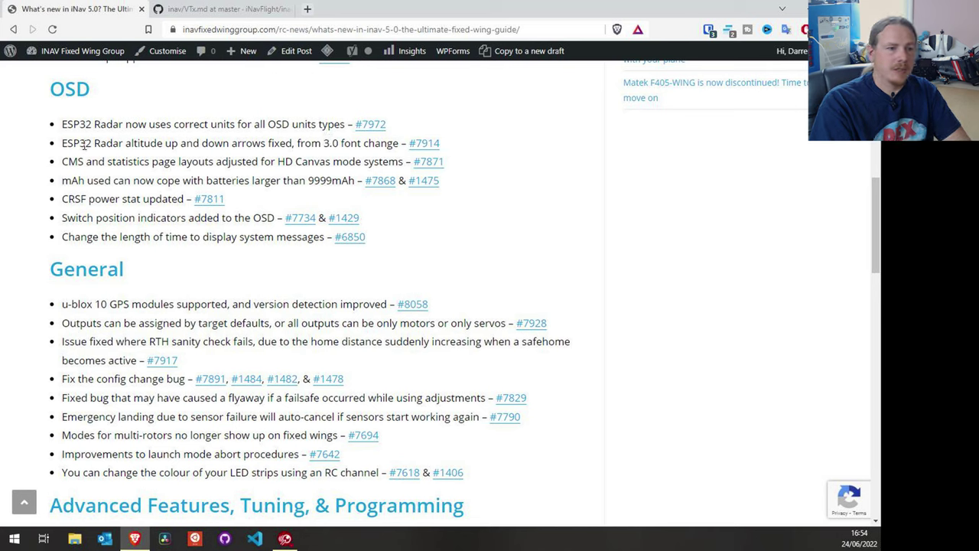
drag(85, 143, 297, 150)
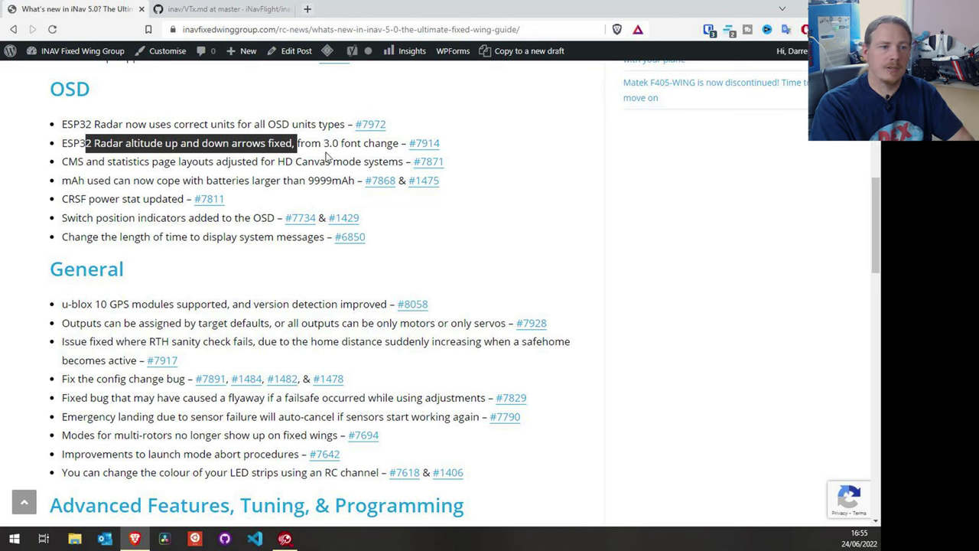
click(329, 157)
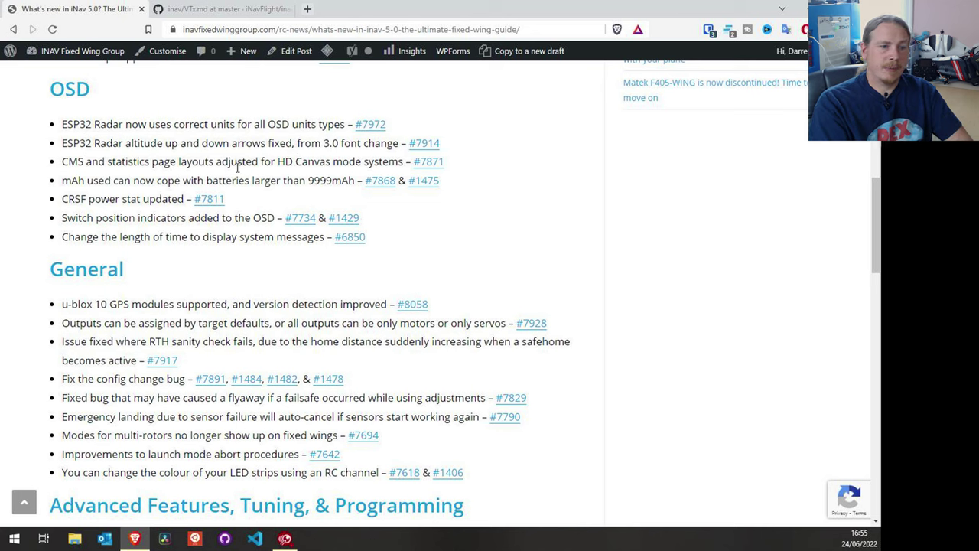
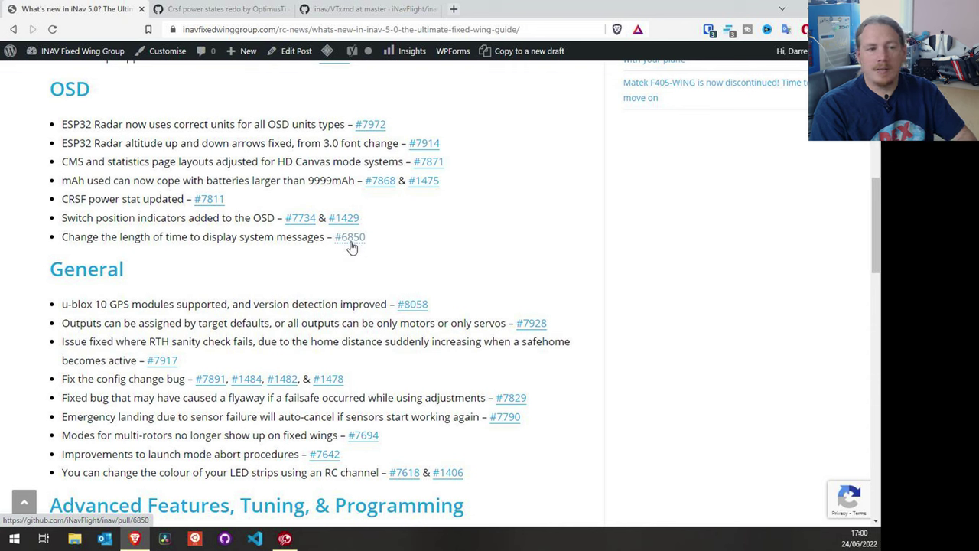
- Review the General and Advanced Features sections, highlighting the entry on altitude difference and distance display time with ESP32 Radar
scroll(409, 244, down, 2)
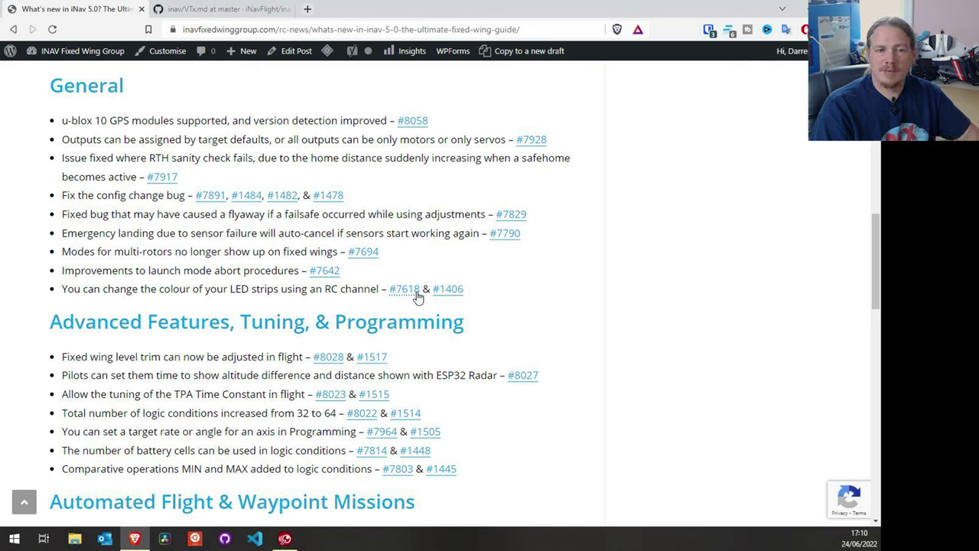
scroll(515, 300, down, 2)
scroll(515, 299, down, 3)
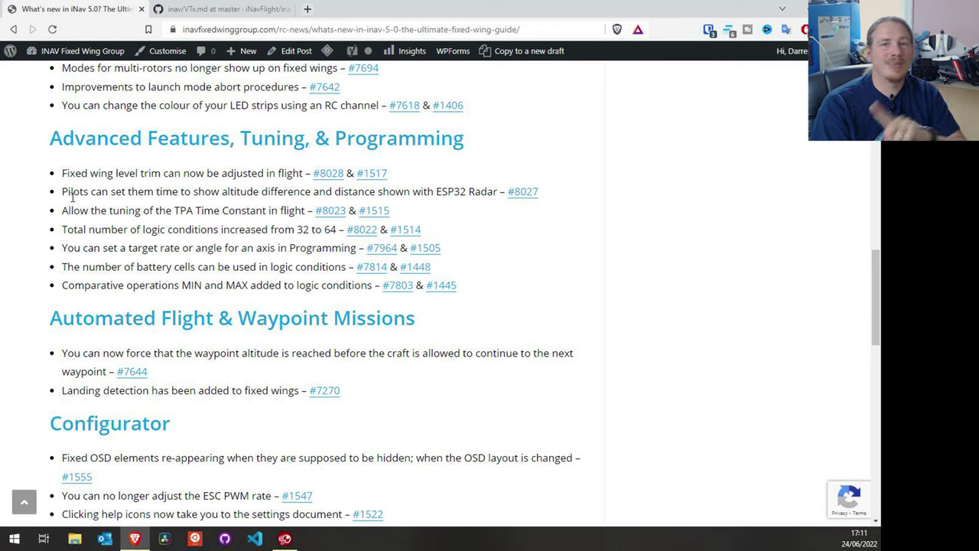
drag(62, 191, 499, 189)
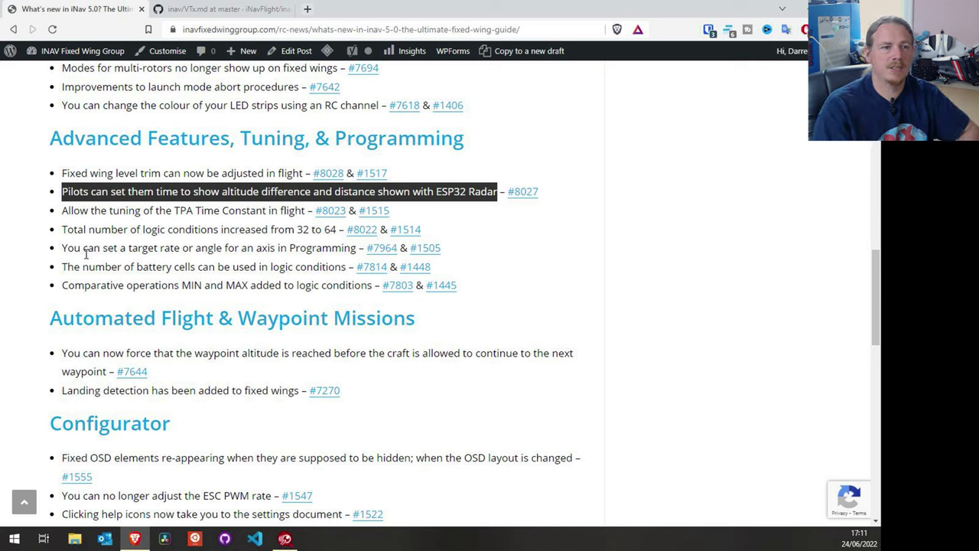
click(126, 263)
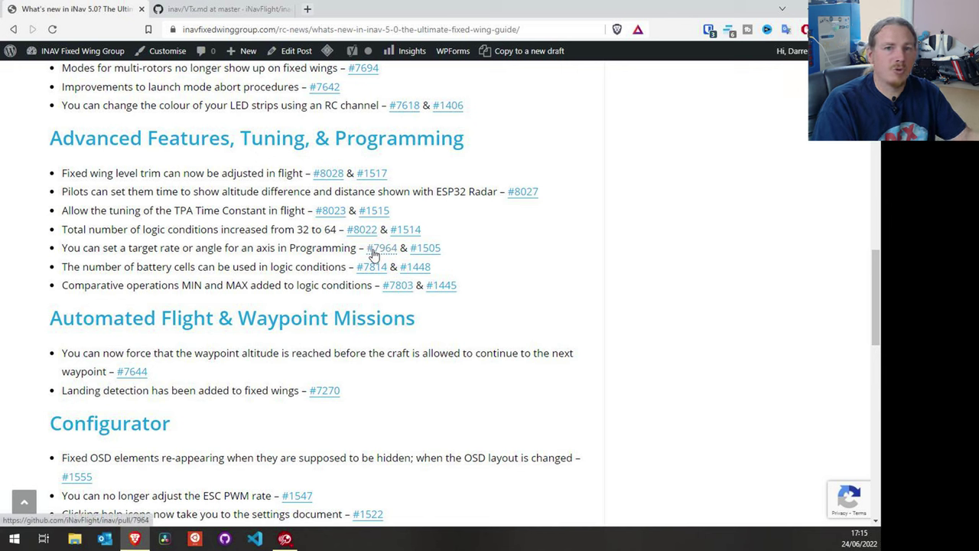
- Read the Automated Flight & Waypoint Missions section and the list of Configurator changes
scroll(474, 260, down, 3)
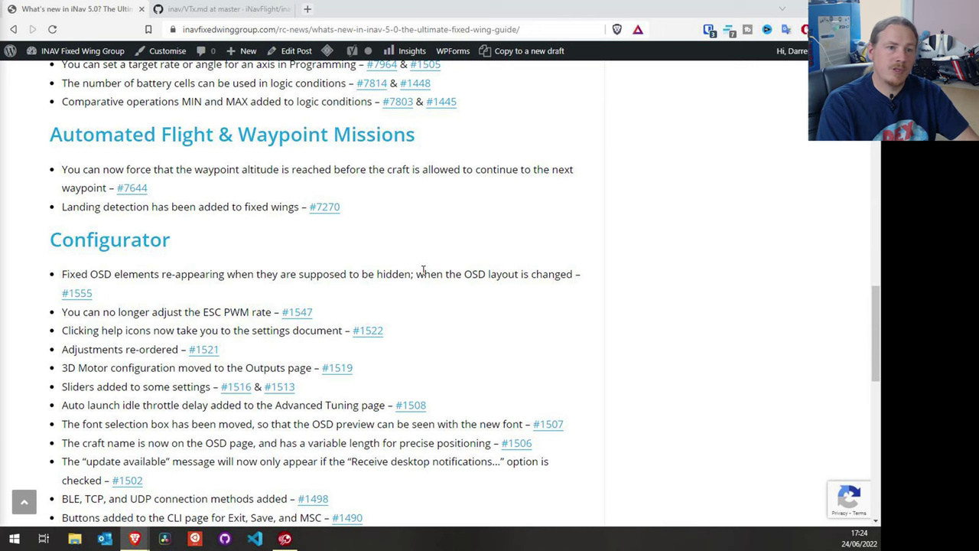
scroll(422, 270, down, 3)
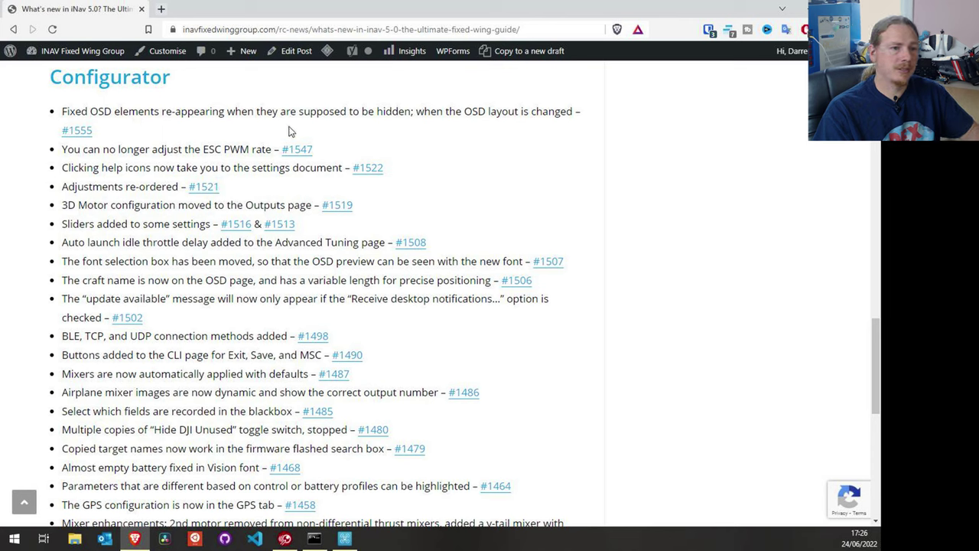
- Switch to INAV Configurator, hide the unsupported DJI HD FPV elements on the OSD page, and look through the element list
click(346, 540)
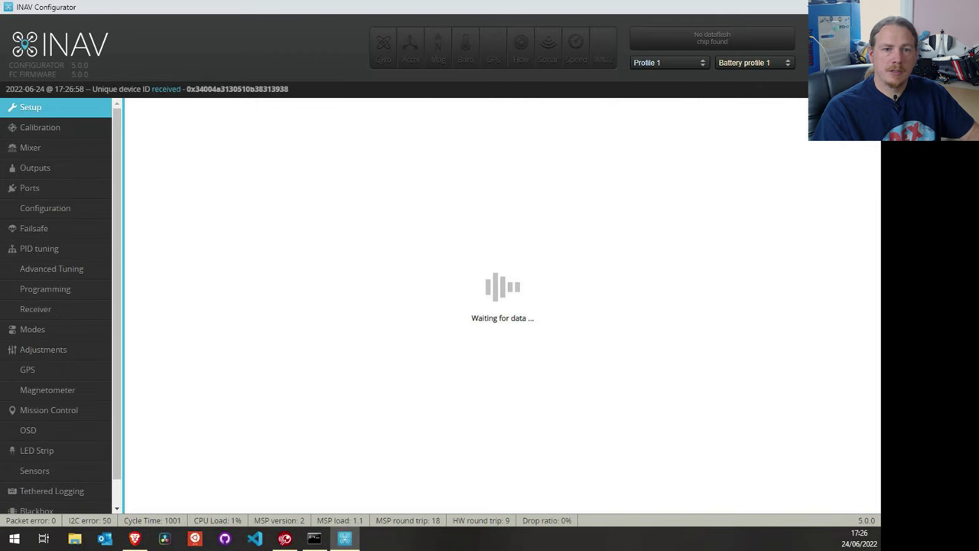
click(52, 431)
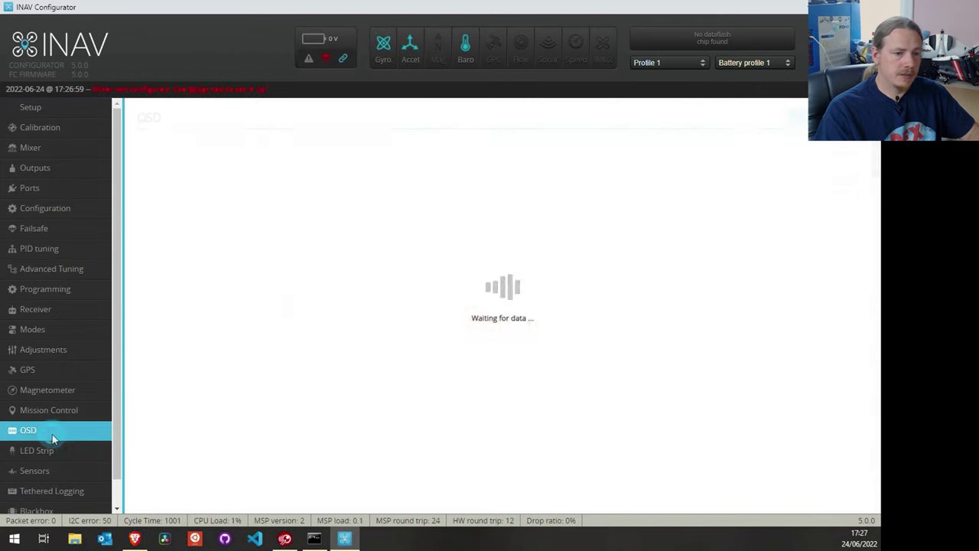
scroll(686, 233, down, 10)
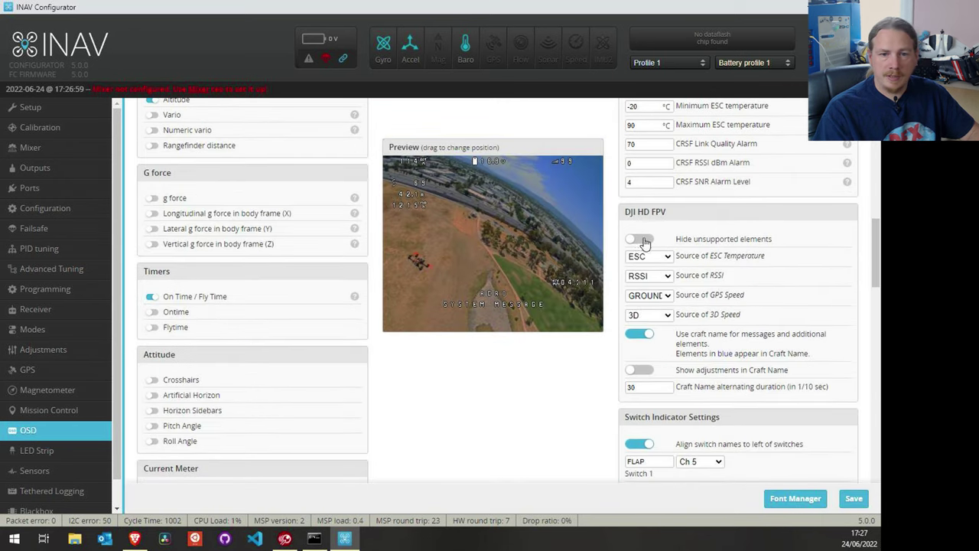
click(638, 239)
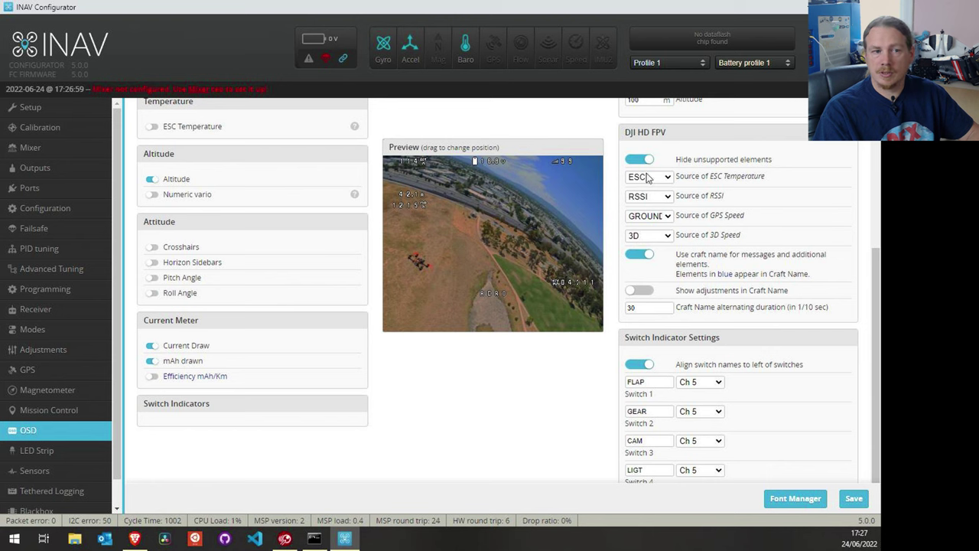
scroll(715, 216, up, 3)
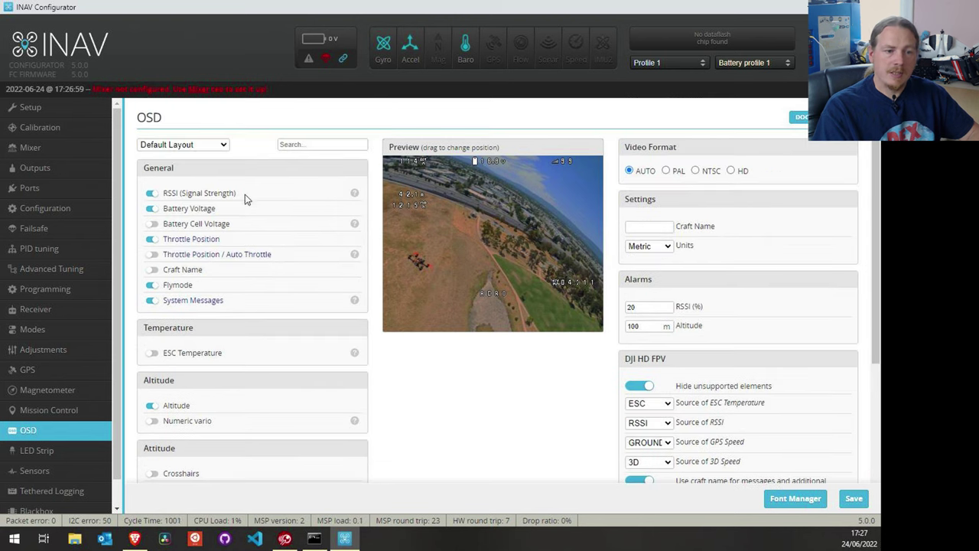
scroll(190, 297, down, 3)
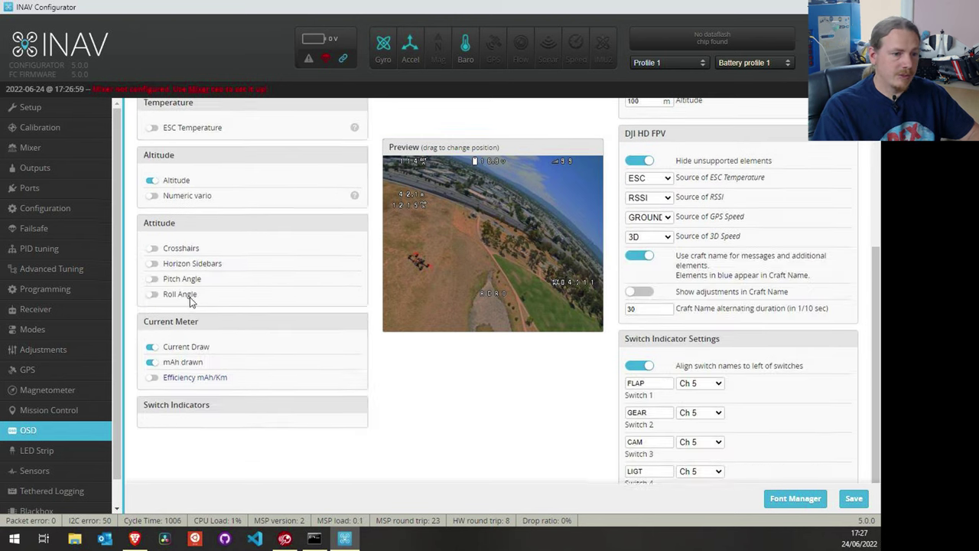
scroll(195, 253, up, 3)
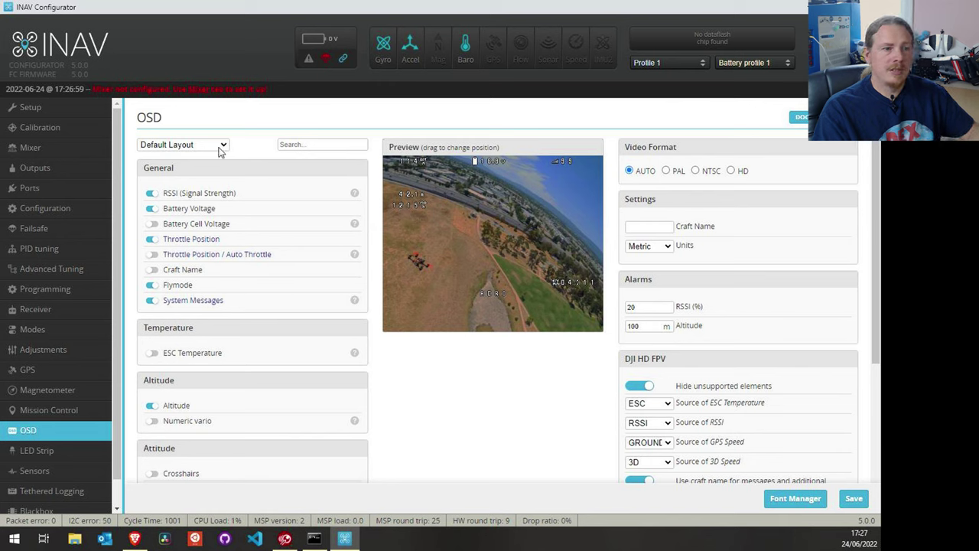
- View the OSD Alternative Layouts #1 and #3, go back to #1, and return to the Default Layout
click(218, 149)
click(204, 165)
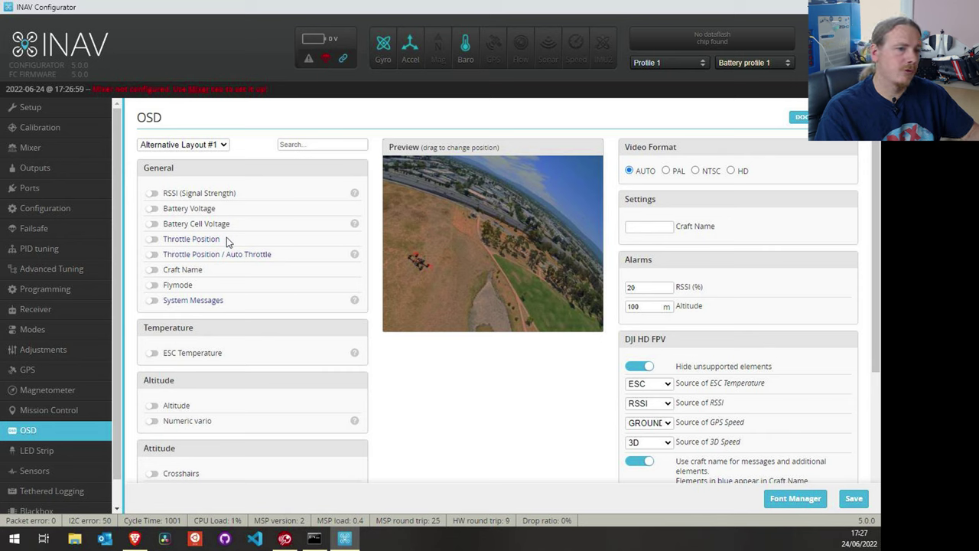
click(221, 147)
click(192, 187)
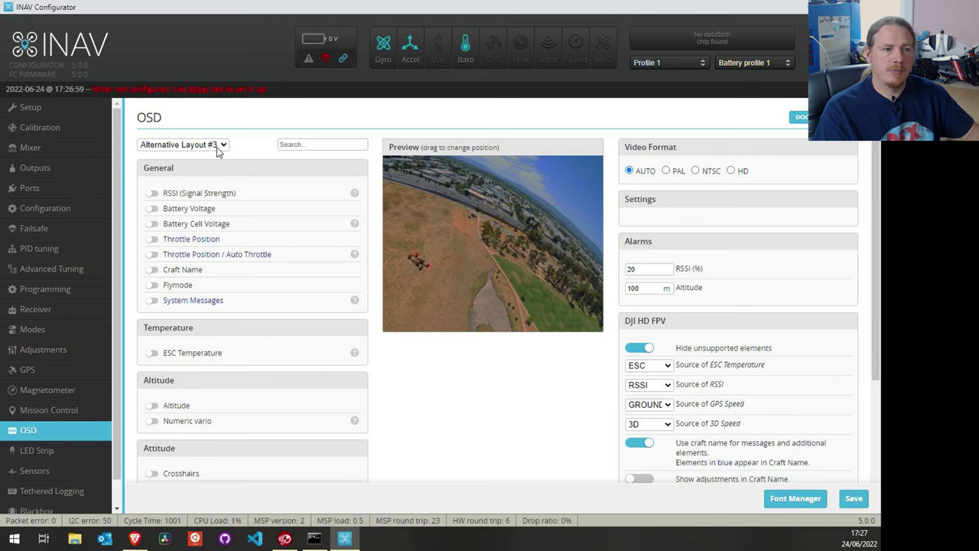
click(216, 145)
click(206, 167)
click(211, 145)
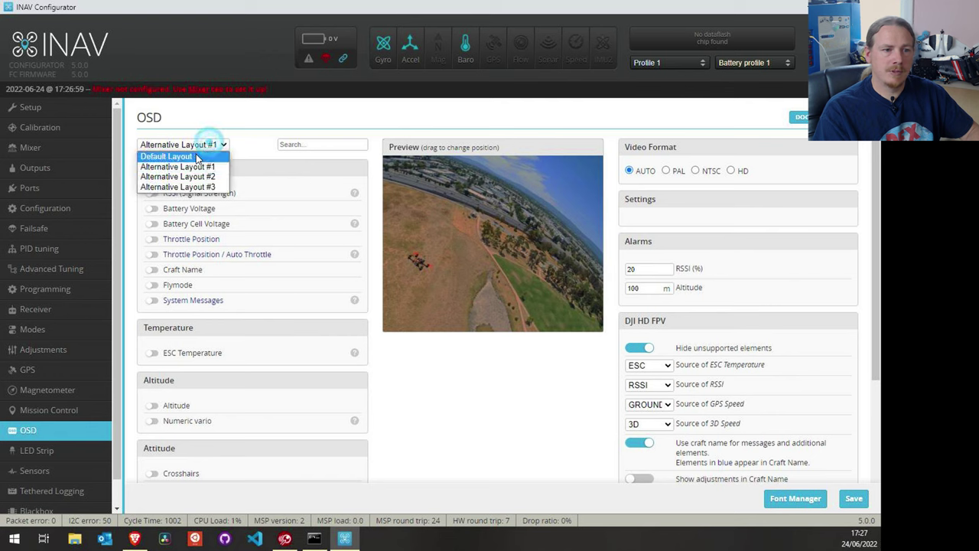
click(201, 149)
key(Up)
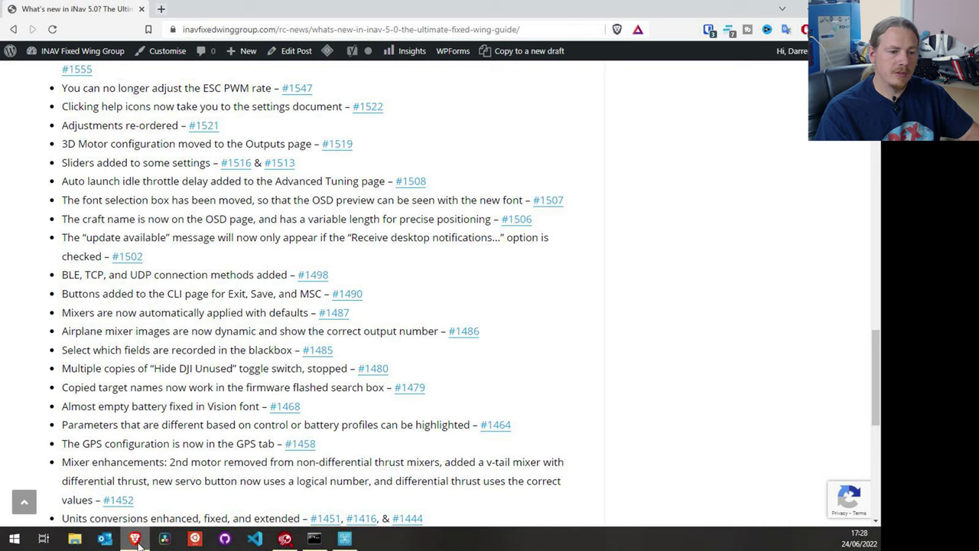
- Switch to INAV Configurator and open the online settings documentation for I2C Speed from the Configuration page
click(344, 538)
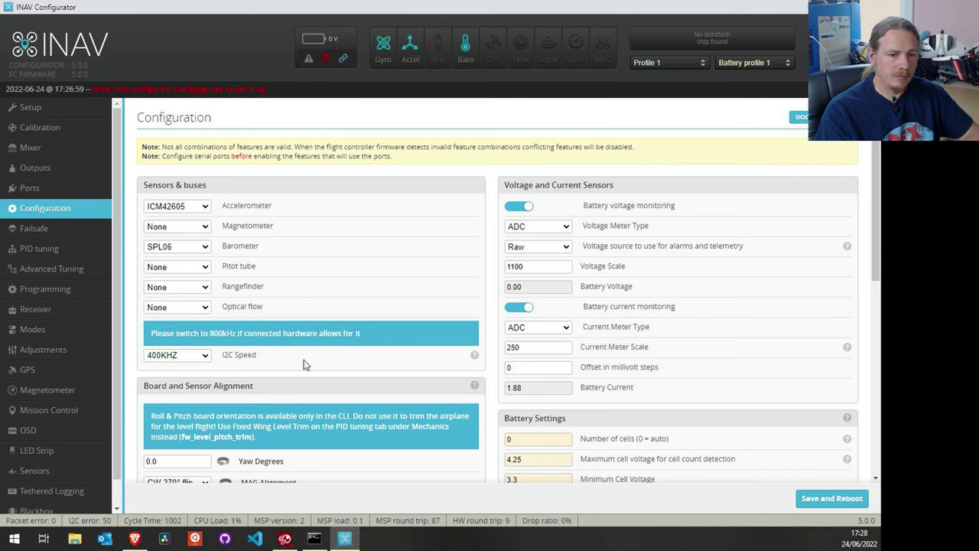
mouse_move(474, 361)
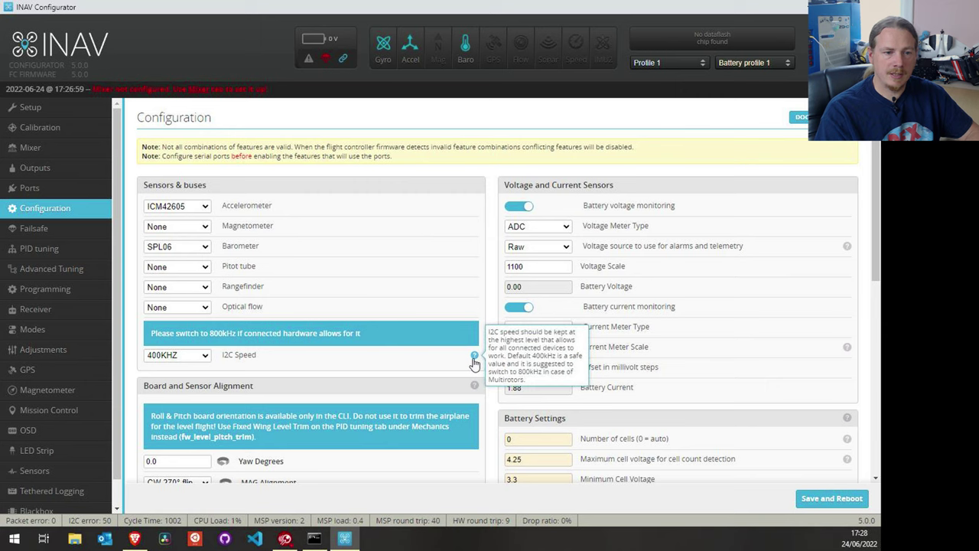
click(474, 357)
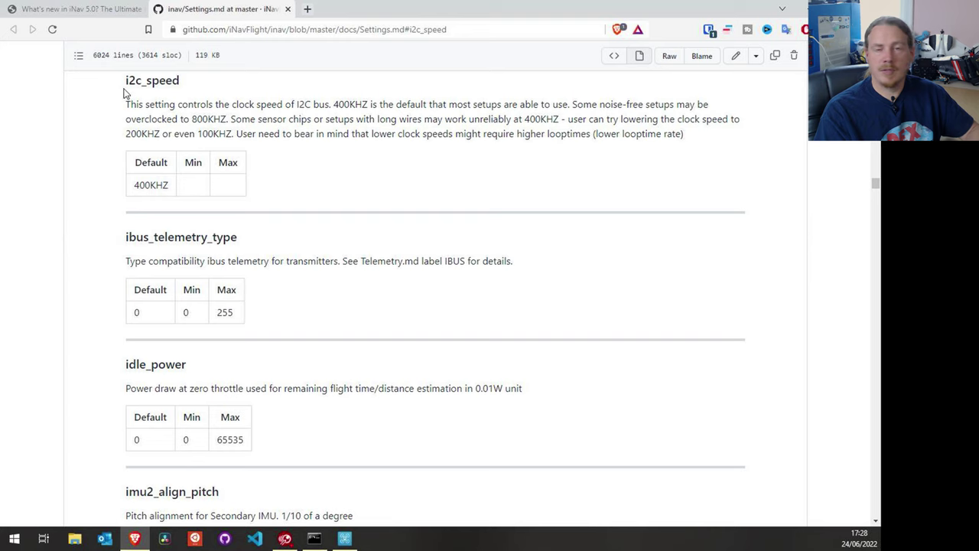
- Highlight the i2c_speed description in Settings.md, clear the selection, and close that page
drag(130, 104, 747, 149)
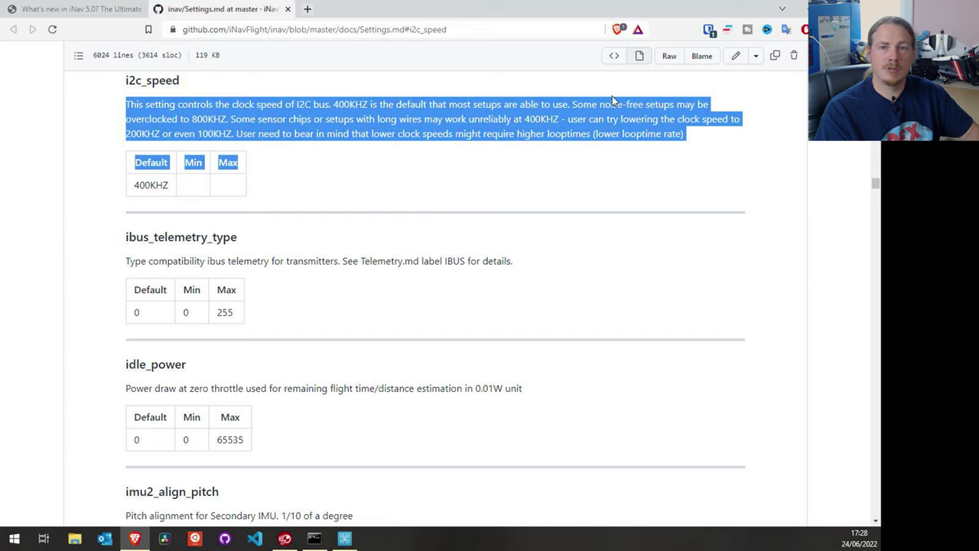
click(354, 147)
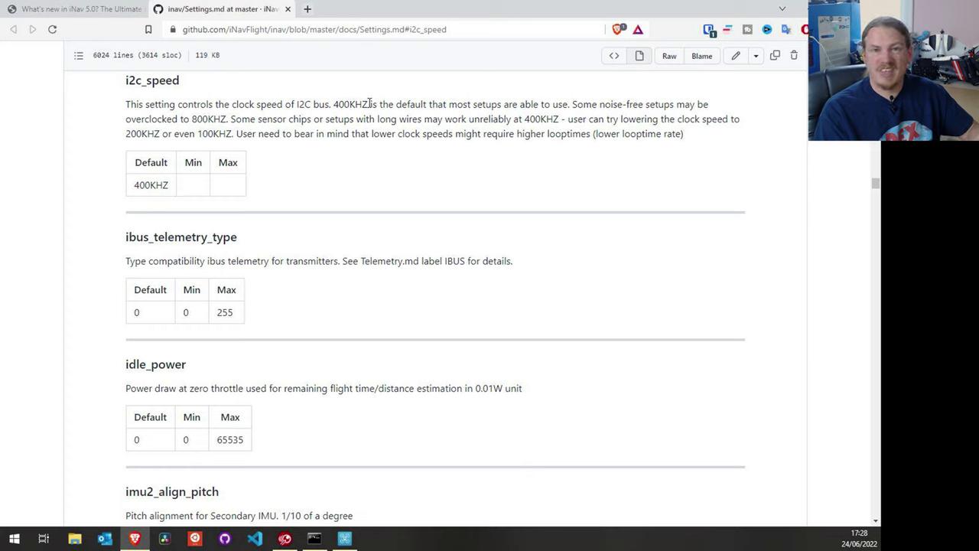
click(287, 9)
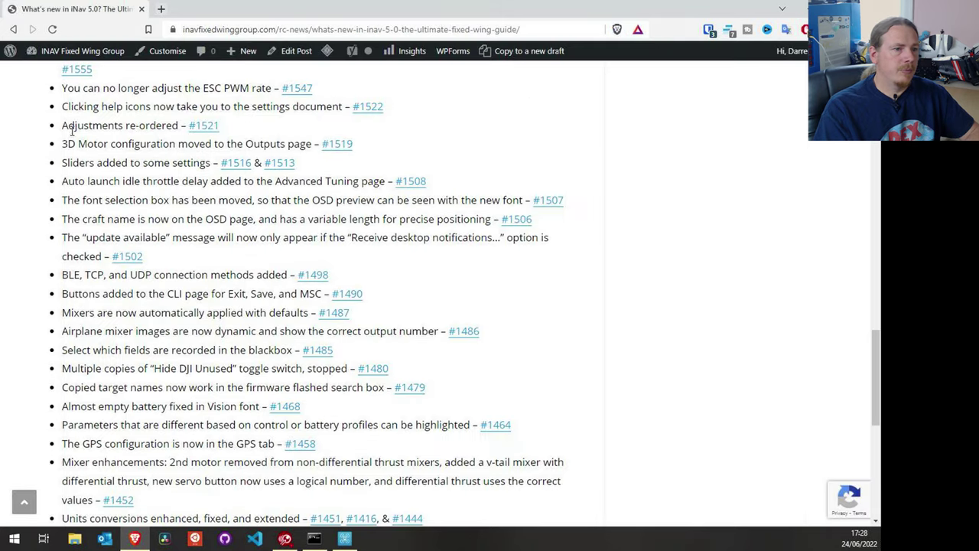
- Switch to INAV Configurator and enable the first adjustment on the Adjustments page
click(345, 538)
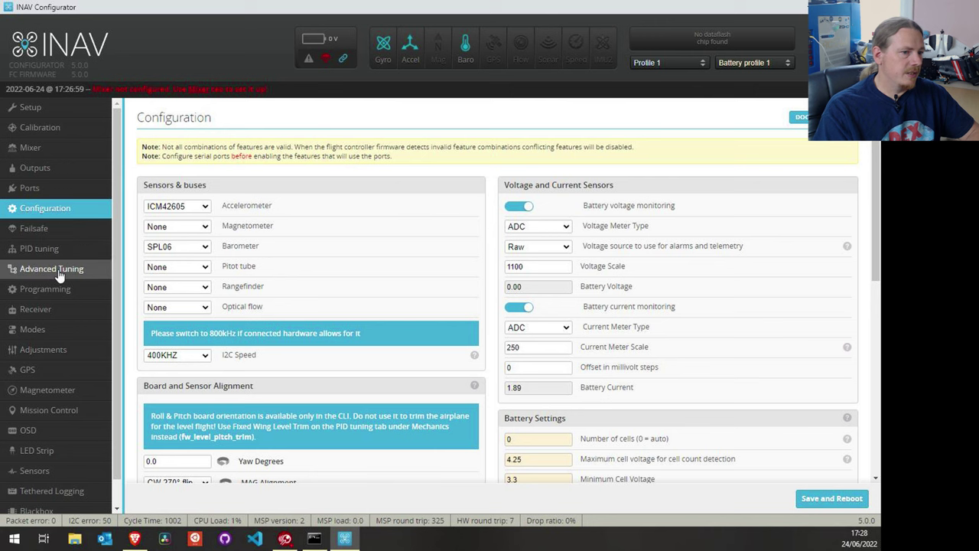
click(22, 348)
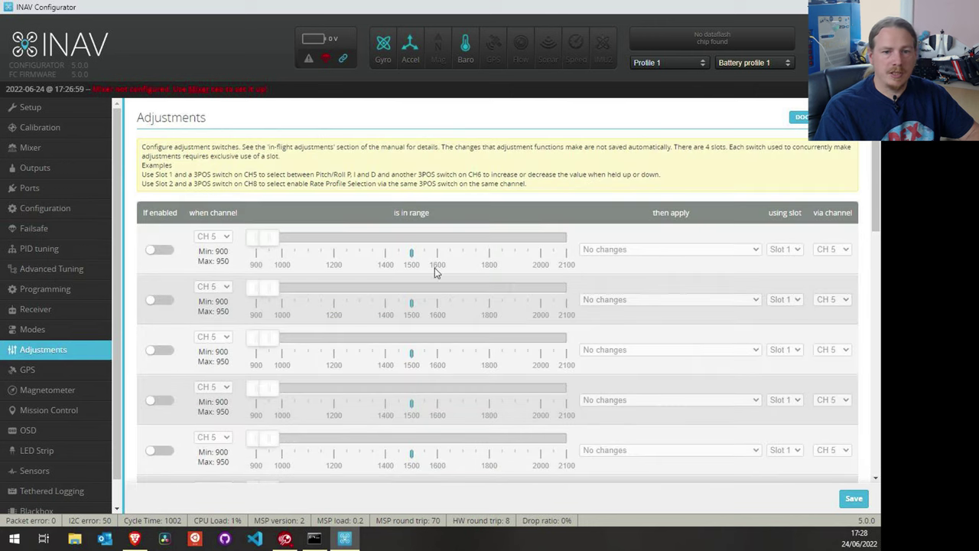
click(161, 250)
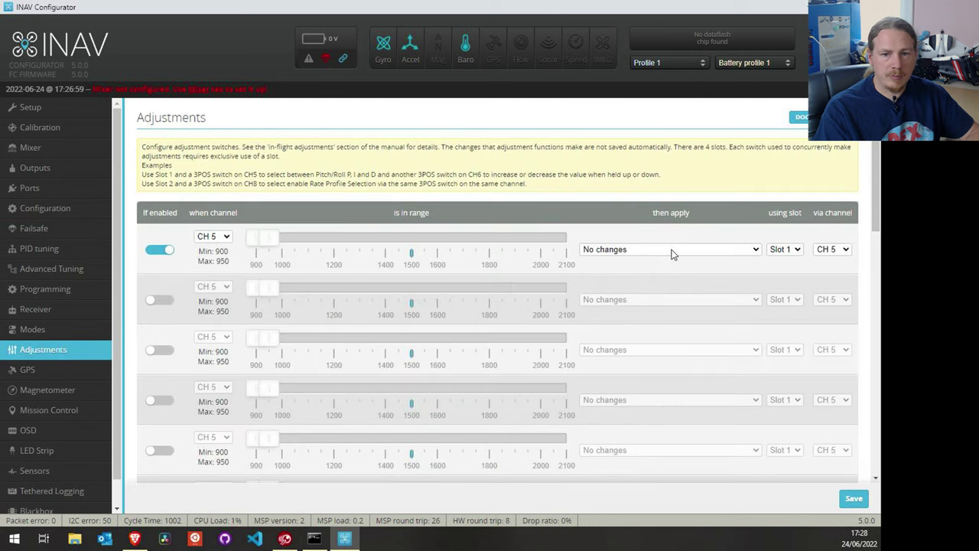
- Examine the grouped list of functions the first adjustment can apply, and close it without choosing one
click(755, 250)
scroll(806, 267, down, 2)
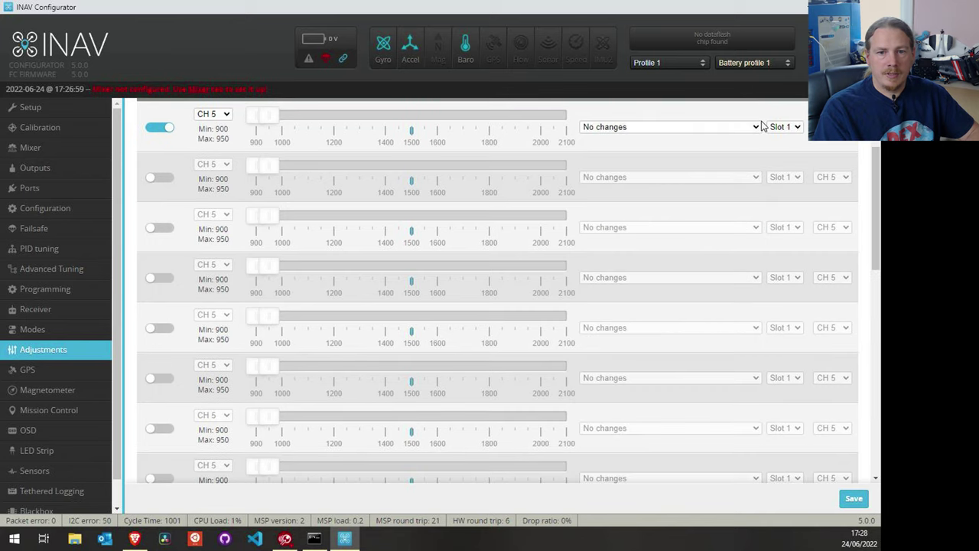
click(759, 126)
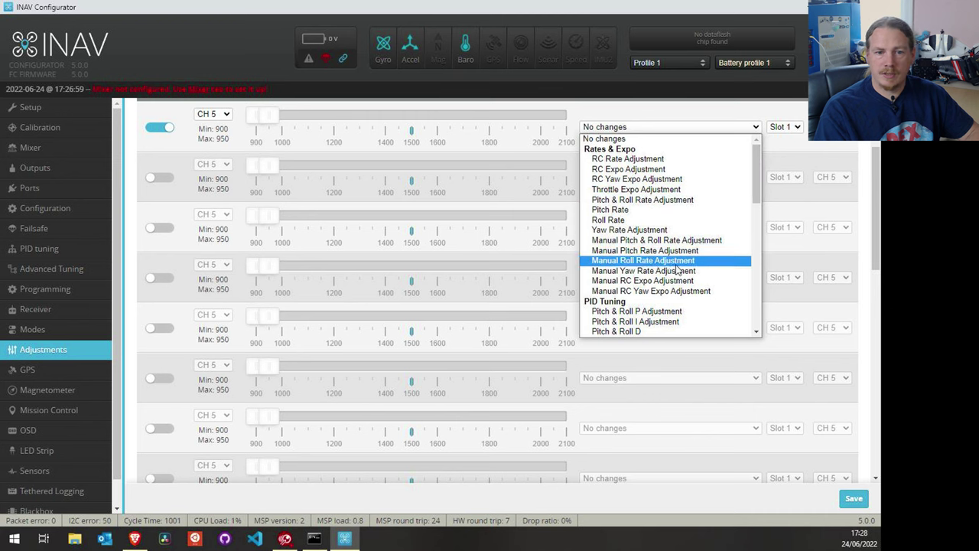
drag(756, 183, 763, 126)
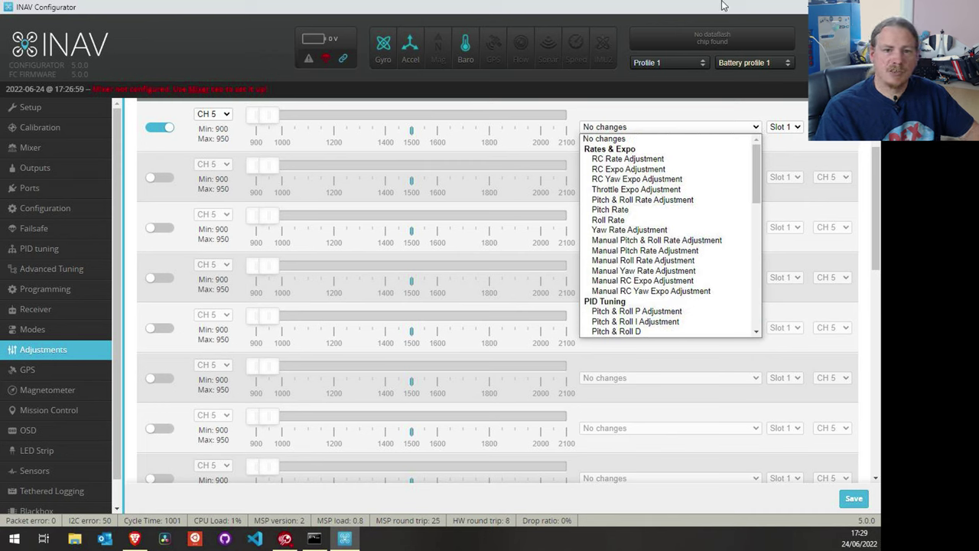
click(651, 111)
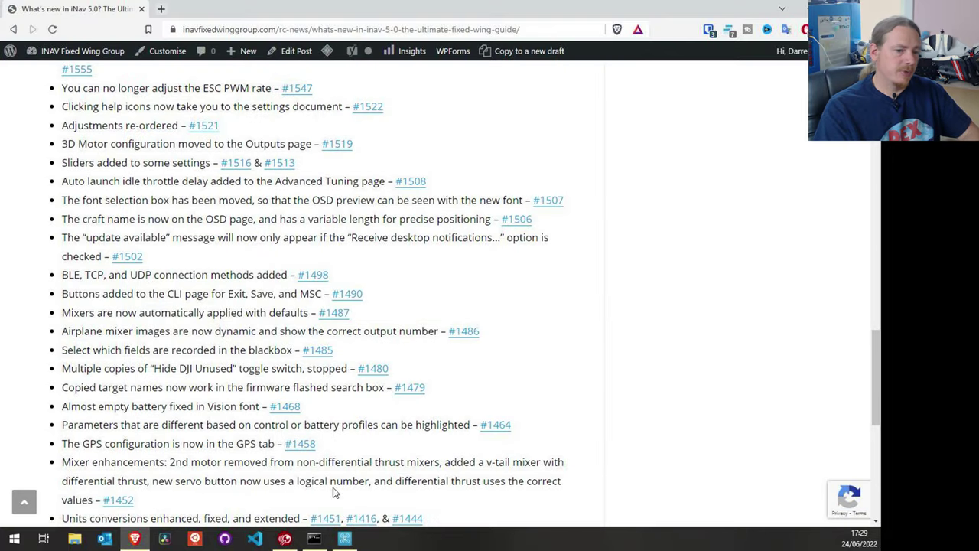
- Switch to INAV Configurator and set the Roll Proportional gain to 45 with its slider on the PID tuning page
mouse_move(338, 539)
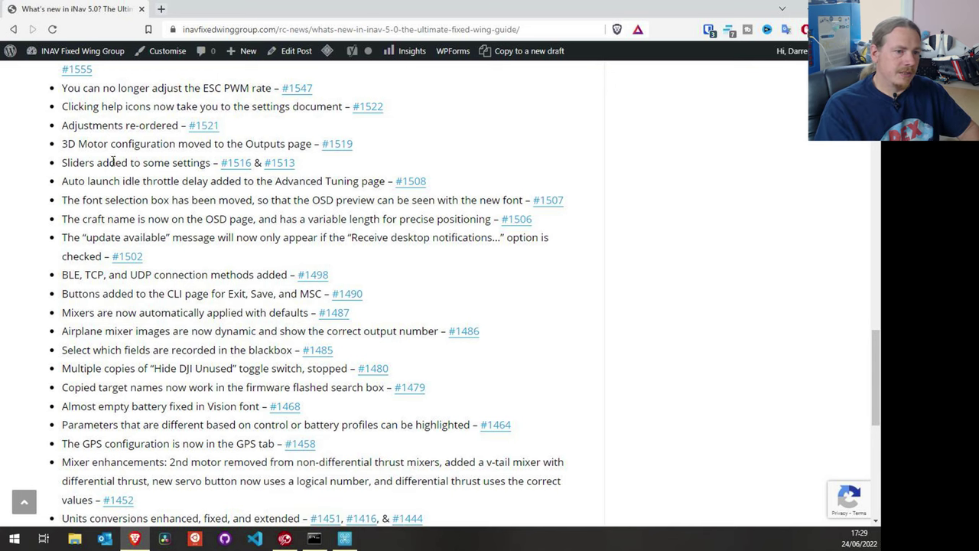
key(alt+Tab)
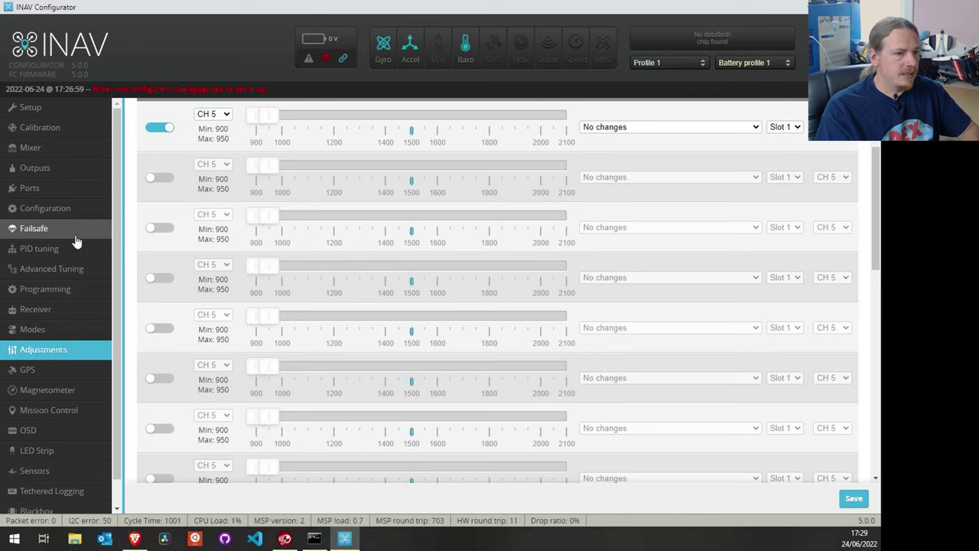
click(46, 250)
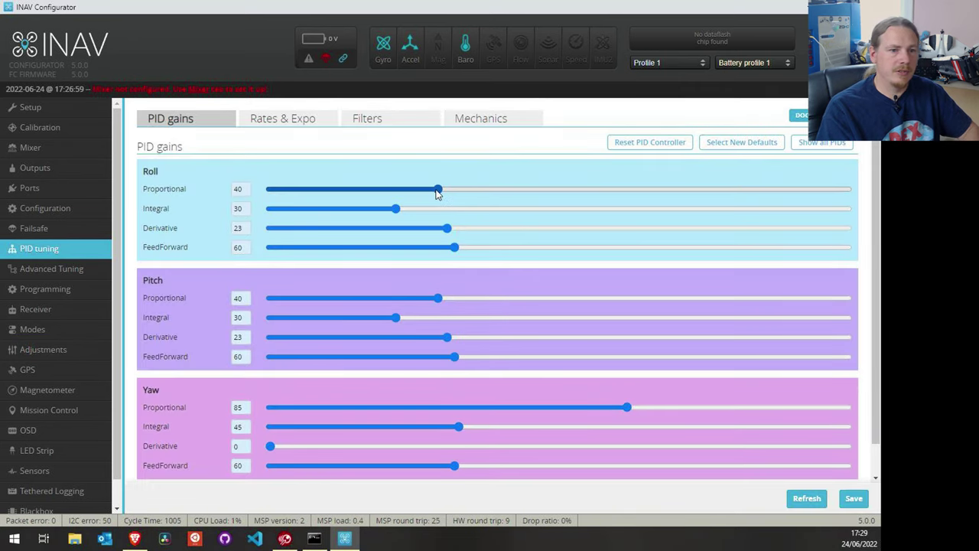
mouse_move(438, 193)
mouse_down()
mouse_move(497, 194)
mouse_move(402, 198)
mouse_move(449, 198)
mouse_up()
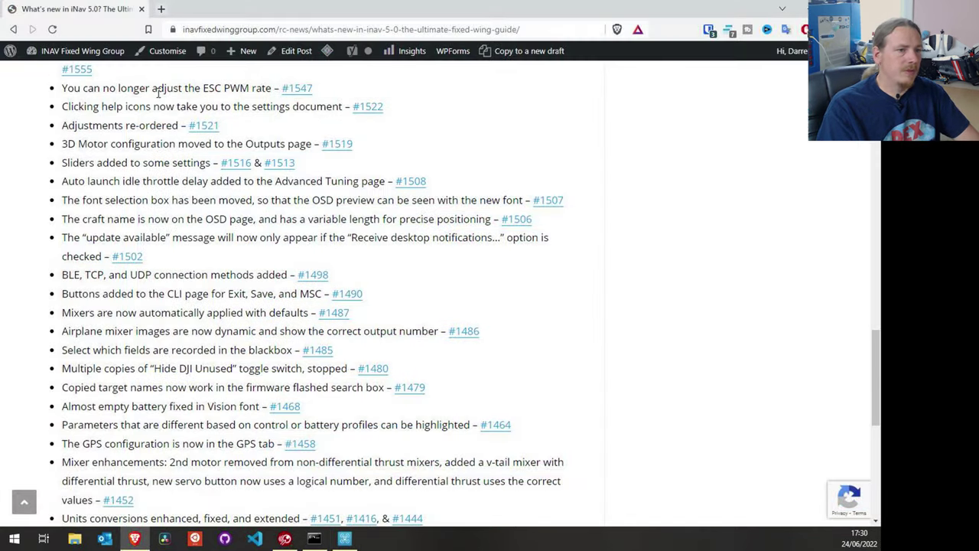
- Mark the article's auto launch idle throttle delay entry, and set Idle Throttle Delay to 5.000 s in INAV Configurator's Advanced Tuning page
scroll(159, 92, down, 1)
drag(61, 153, 89, 153)
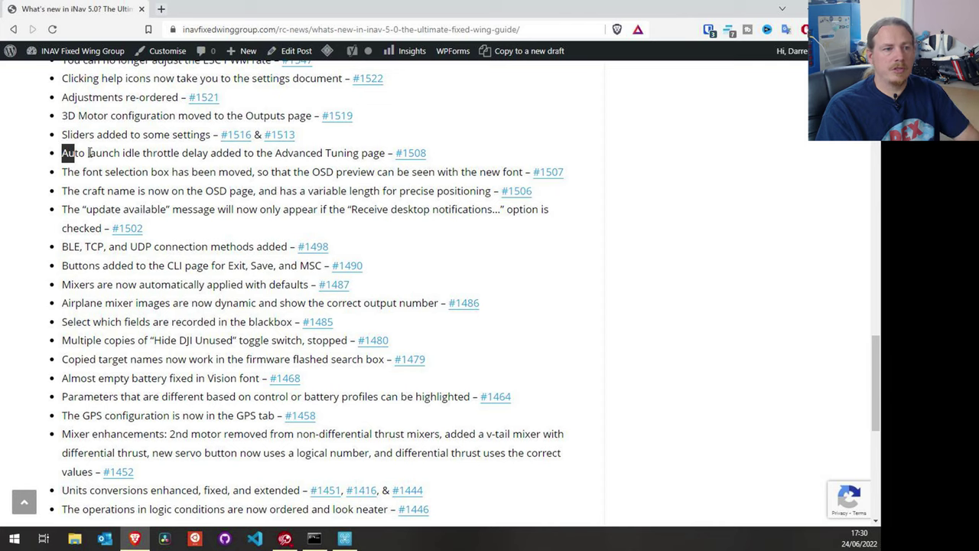
click(344, 538)
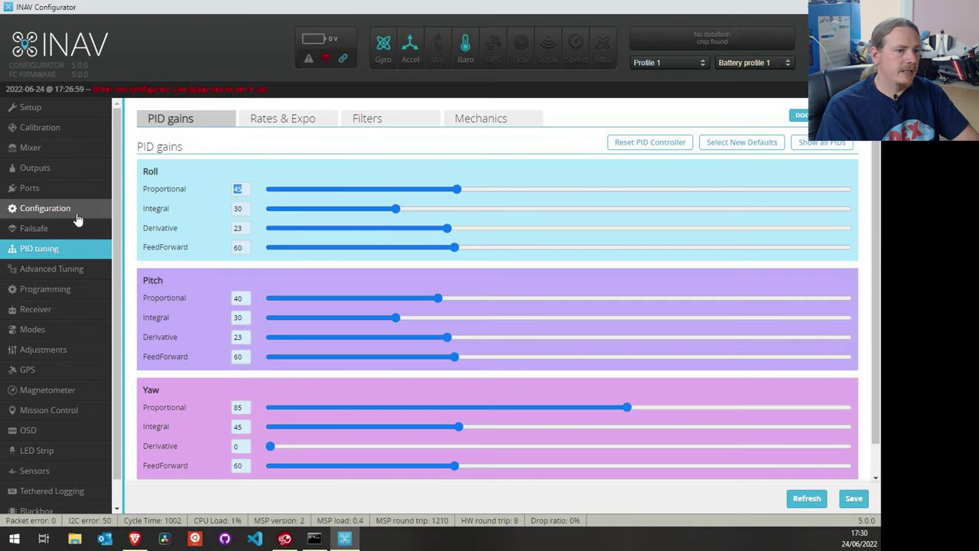
click(71, 265)
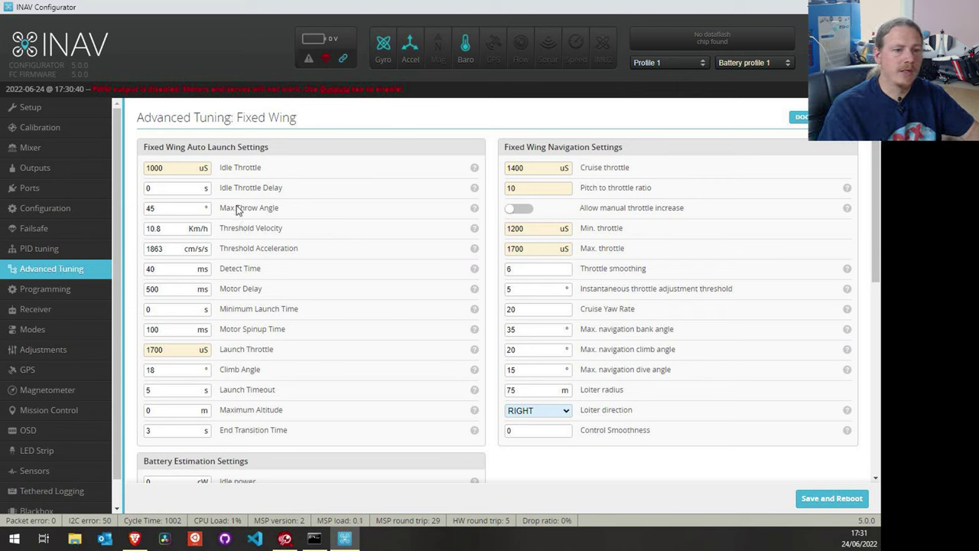
double_click(152, 188)
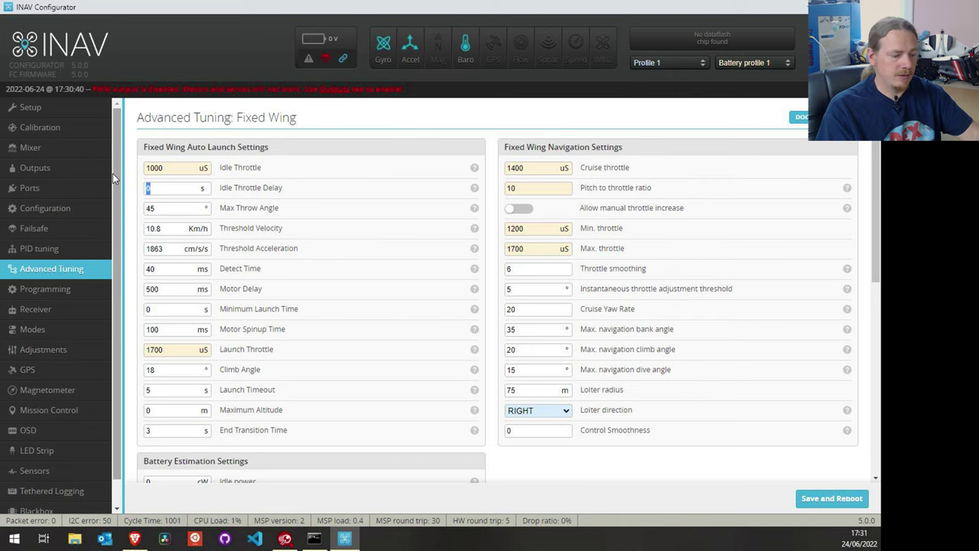
text(5.000)
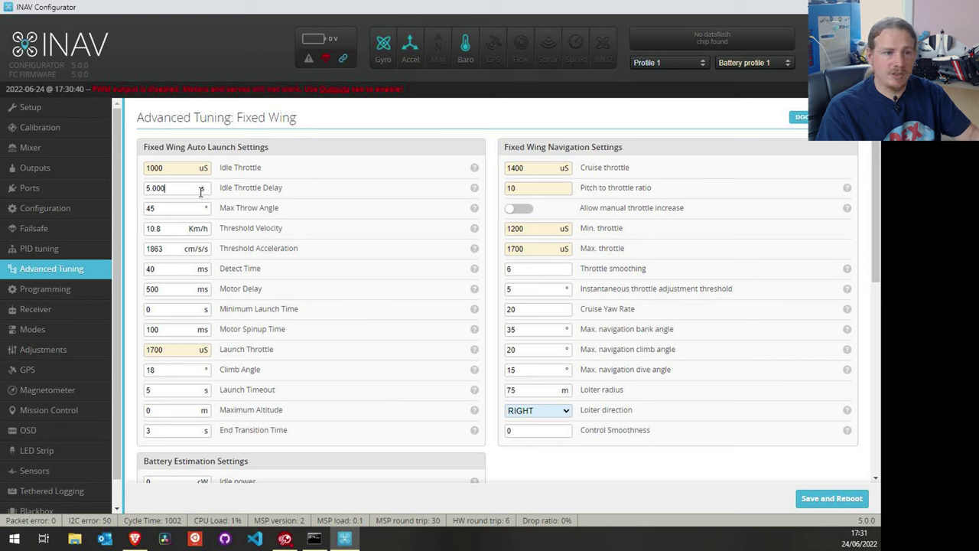
- Check the units rendering setting in the application options and close them
click(959, 23)
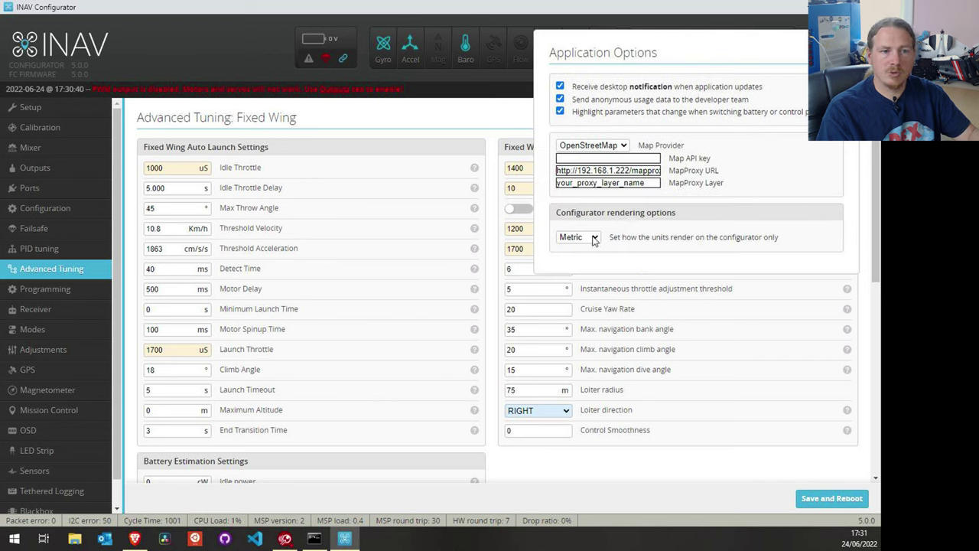
click(295, 192)
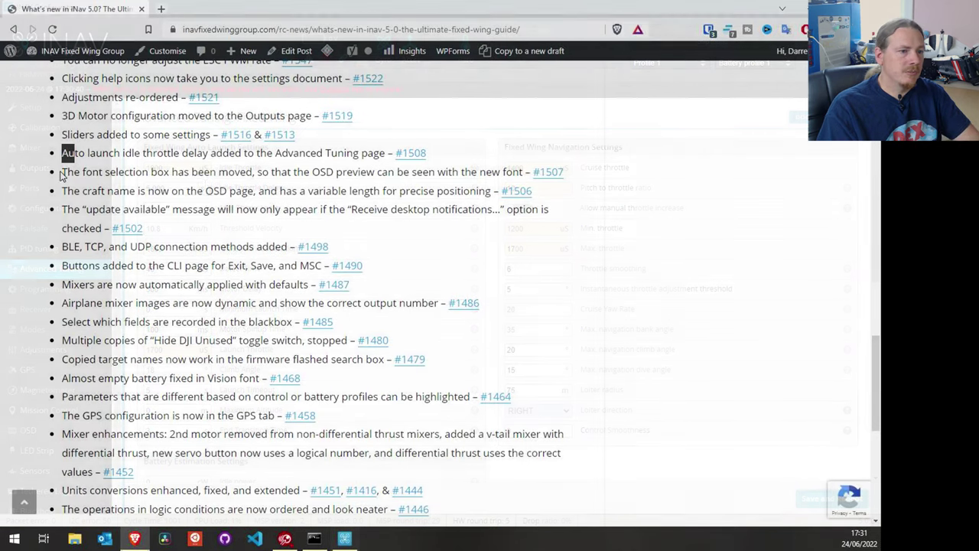
- Mark the article's font selection box entry, and open the Font Manager from the OSD page in INAV Configurator
click(64, 171)
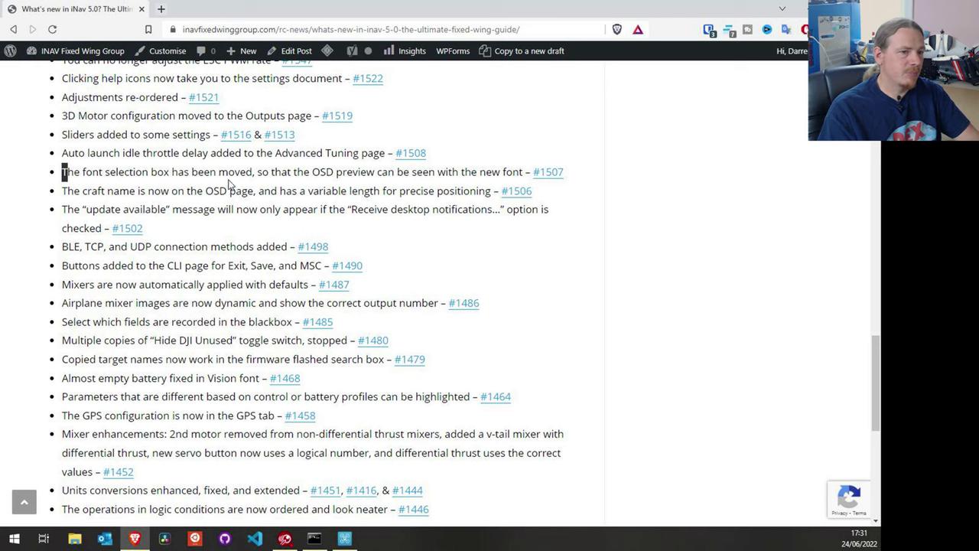
click(344, 539)
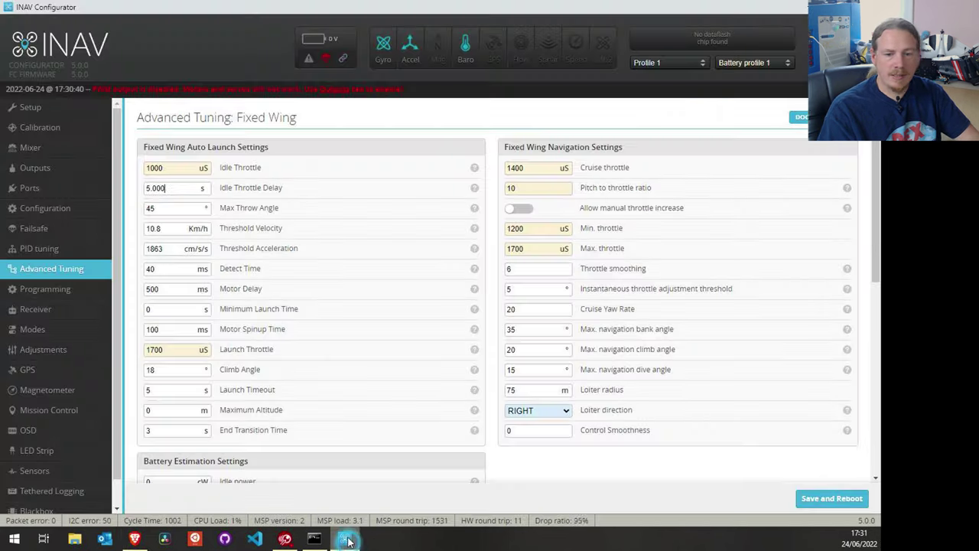
click(42, 432)
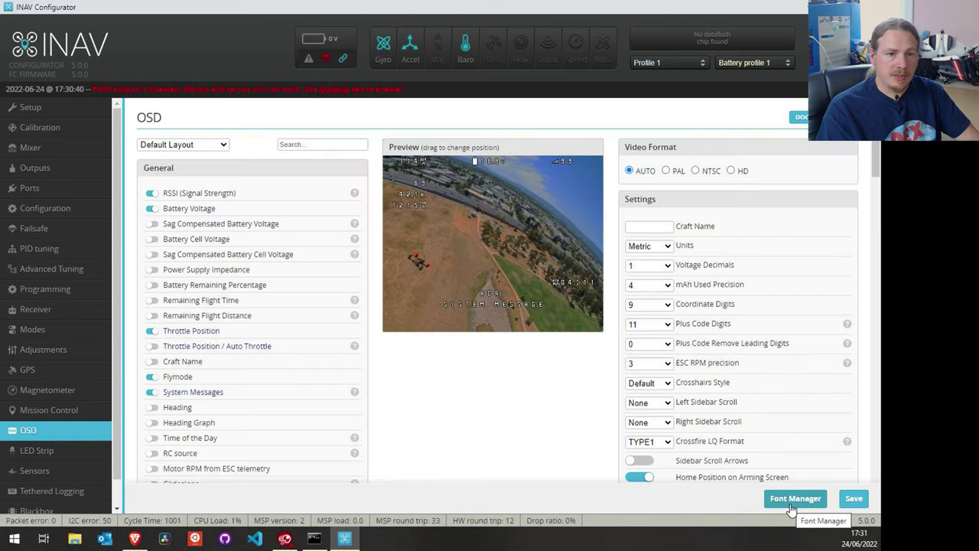
click(782, 502)
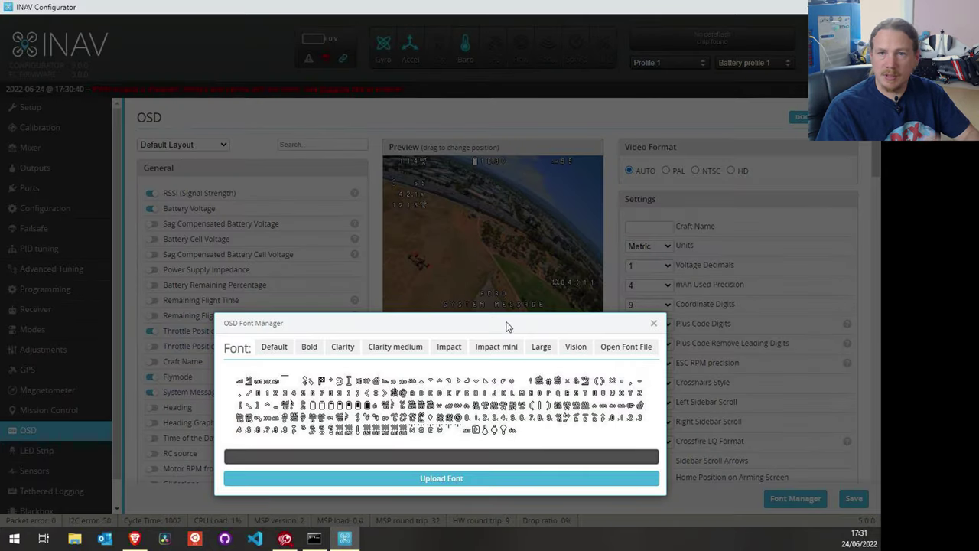
double_click(464, 323)
click(468, 313)
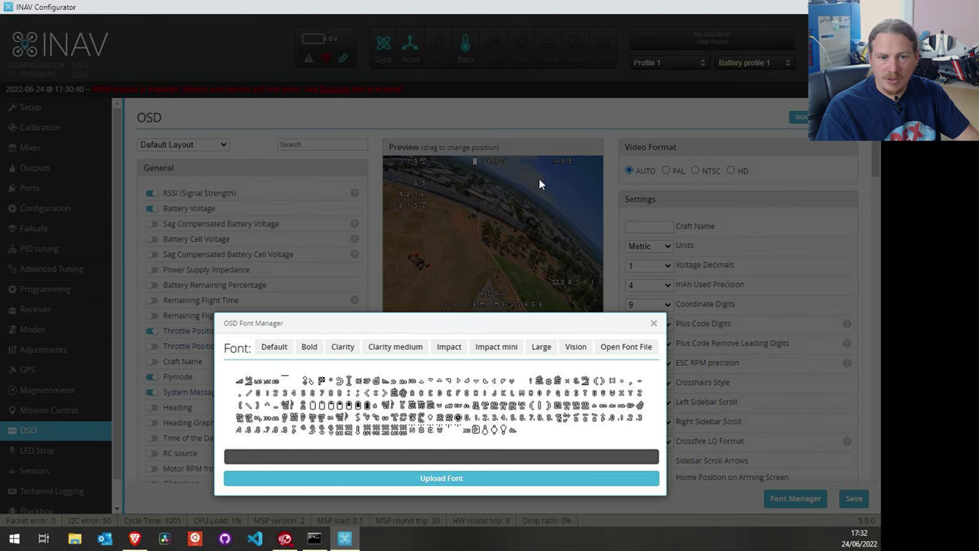
- Preview the Bold and Clarity fonts on the OSD preview, and return to the Default font
click(309, 346)
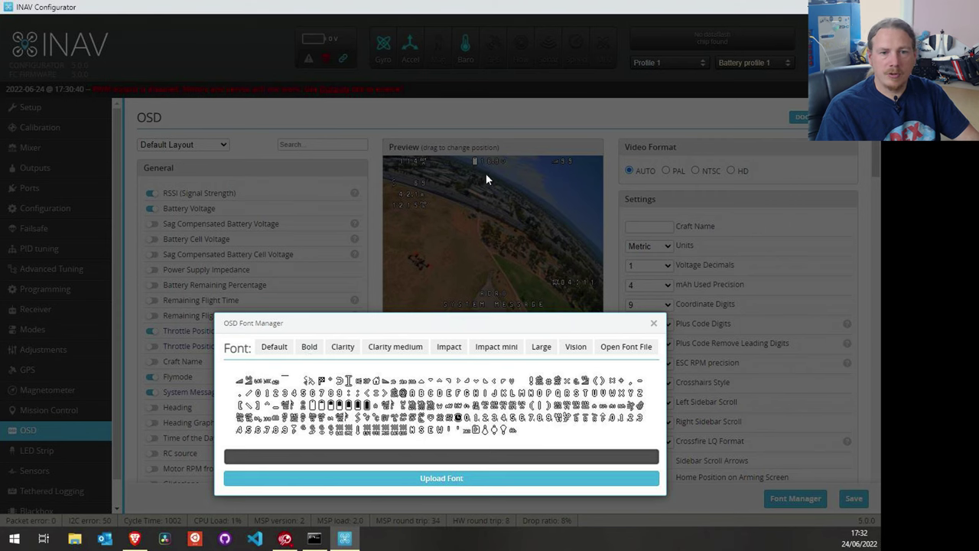
click(342, 348)
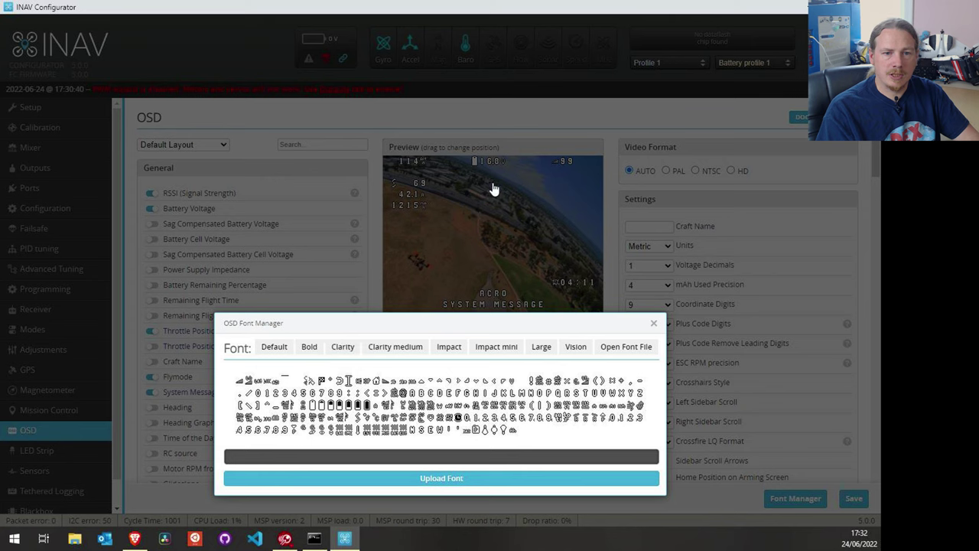
click(269, 346)
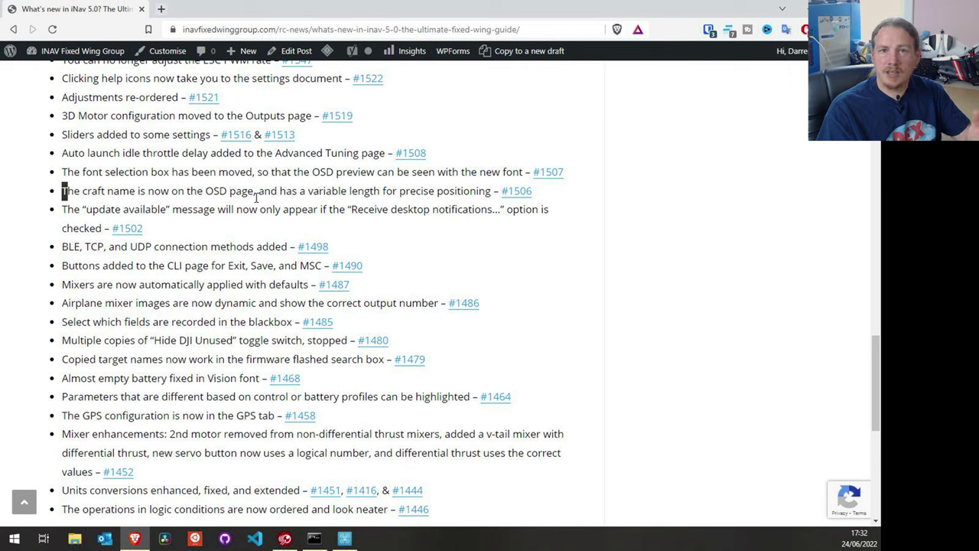
- Mark the article's "update available" message entry, and close the OSD Font Manager in INAV Configurator
click(63, 210)
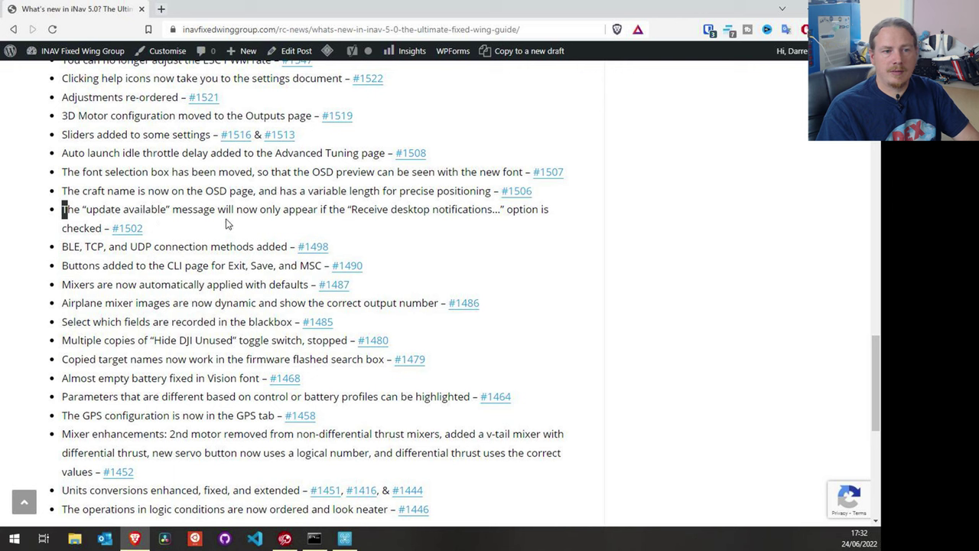
click(344, 538)
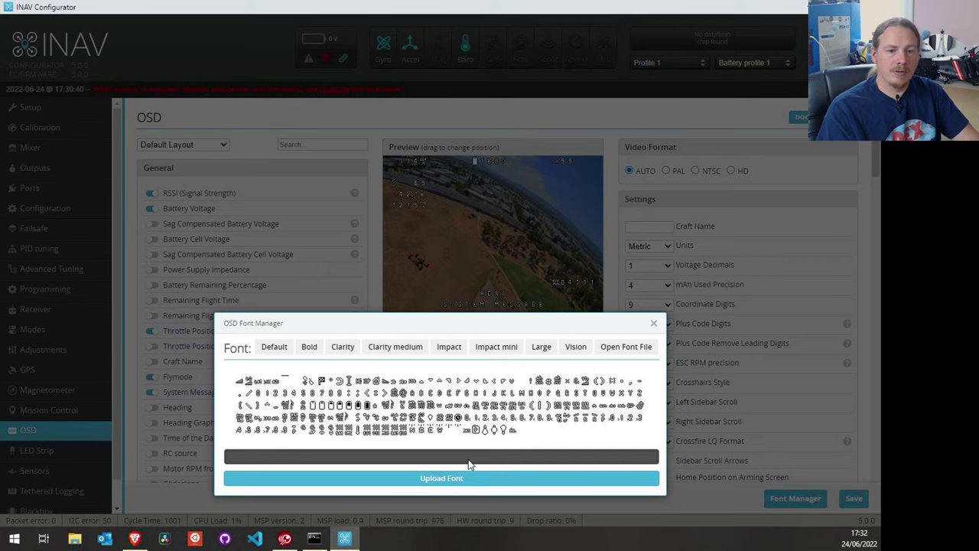
click(651, 322)
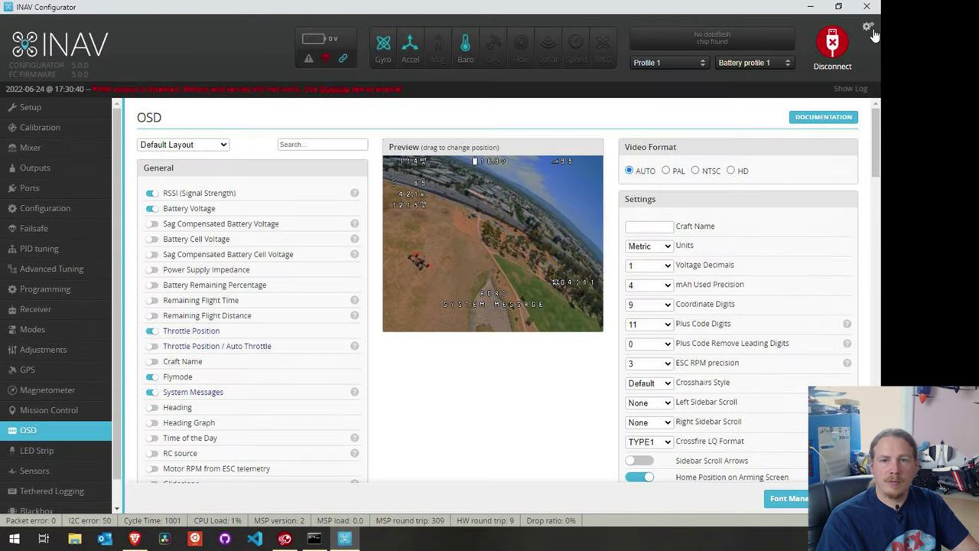
- Toggle the option to receive desktop notifications when the application updates in the application options
click(868, 29)
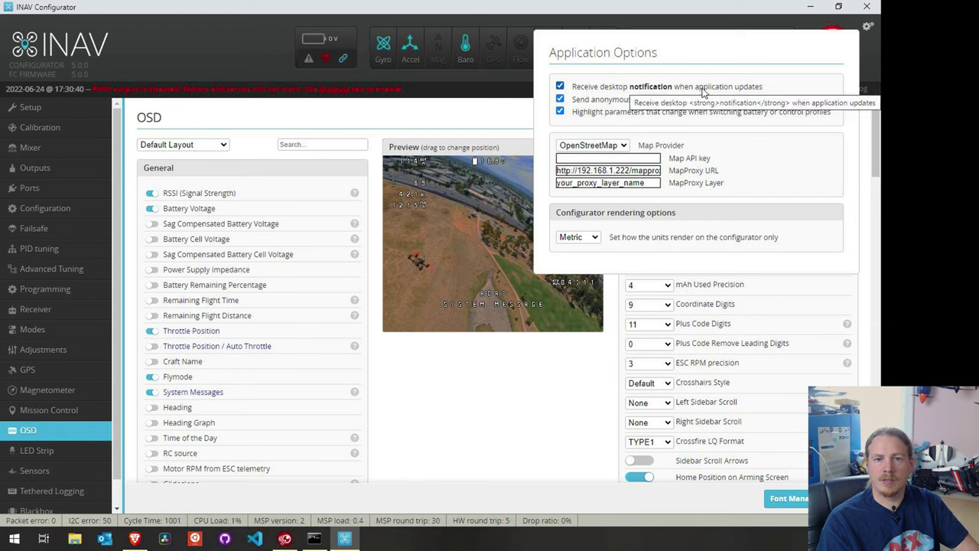
click(560, 85)
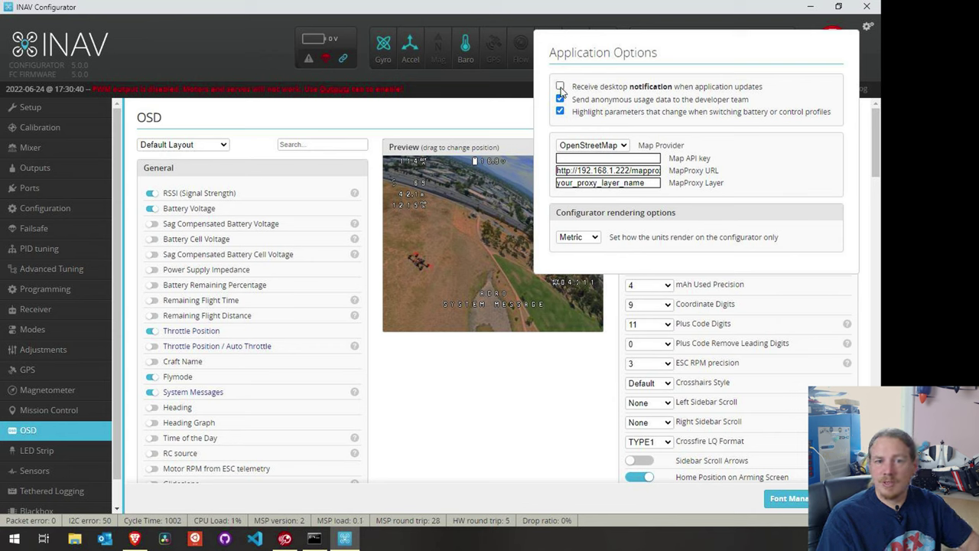
click(560, 87)
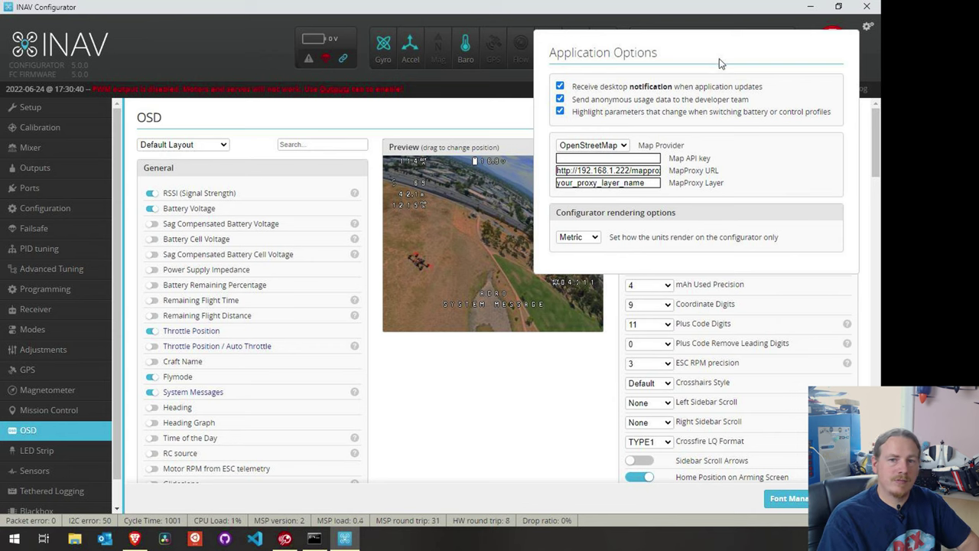
click(561, 86)
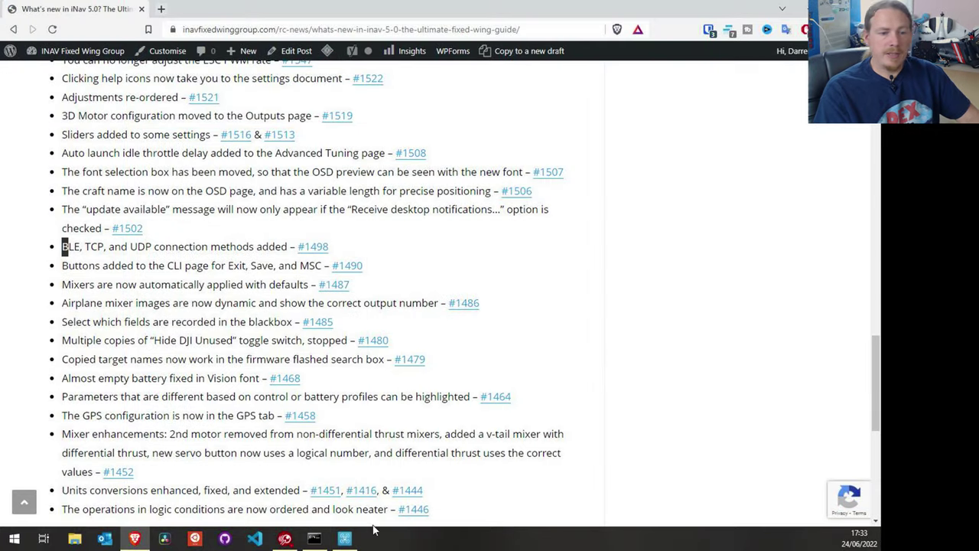
- Switch to INAV Configurator and check the port list for the BLE, TCP and UDP connection methods without choosing one
click(343, 540)
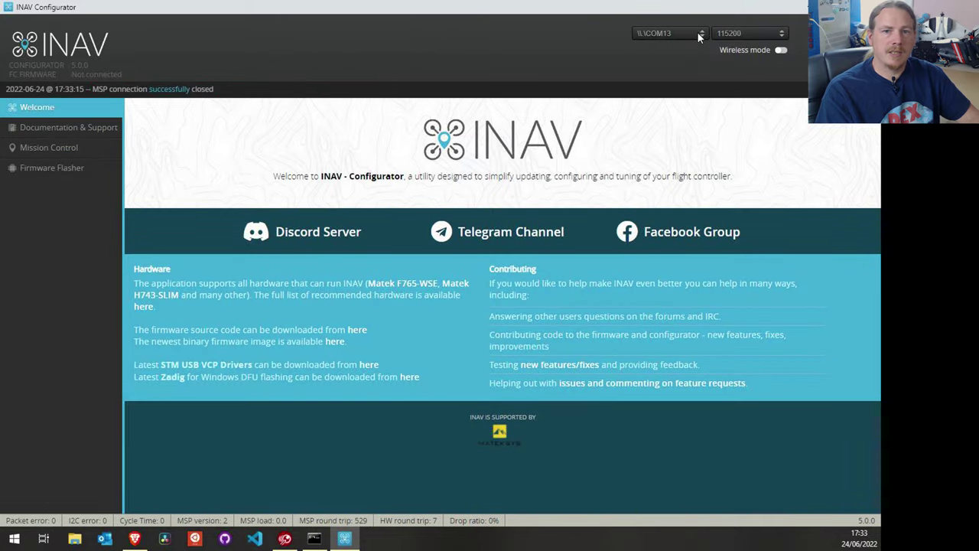
click(698, 35)
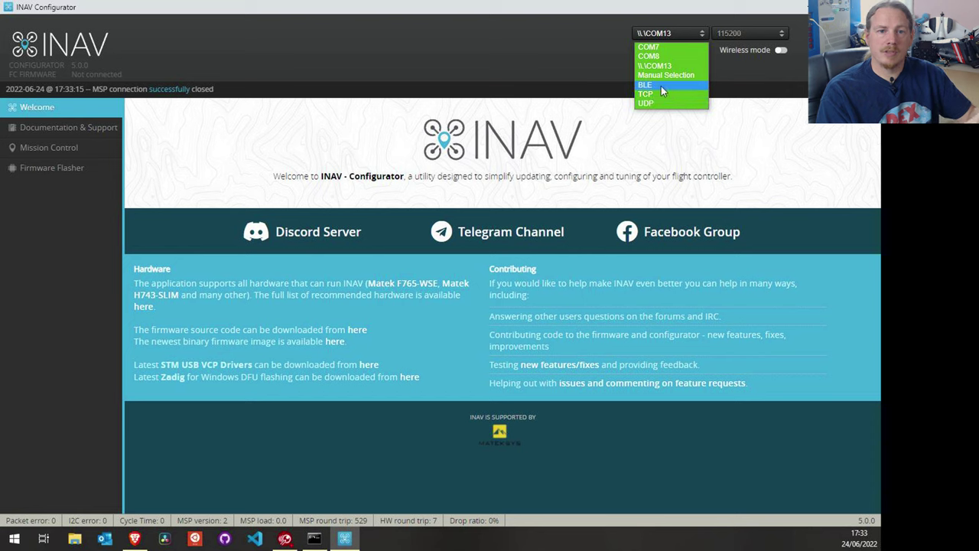
click(560, 60)
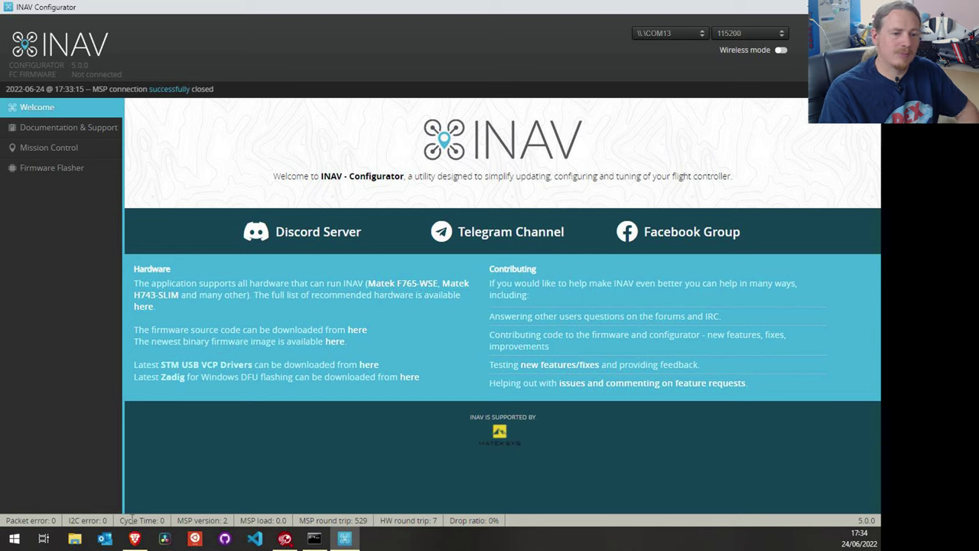
- Switch to the article in Brave to mark its CLI page buttons entry, and return to INAV Configurator
mouse_move(137, 540)
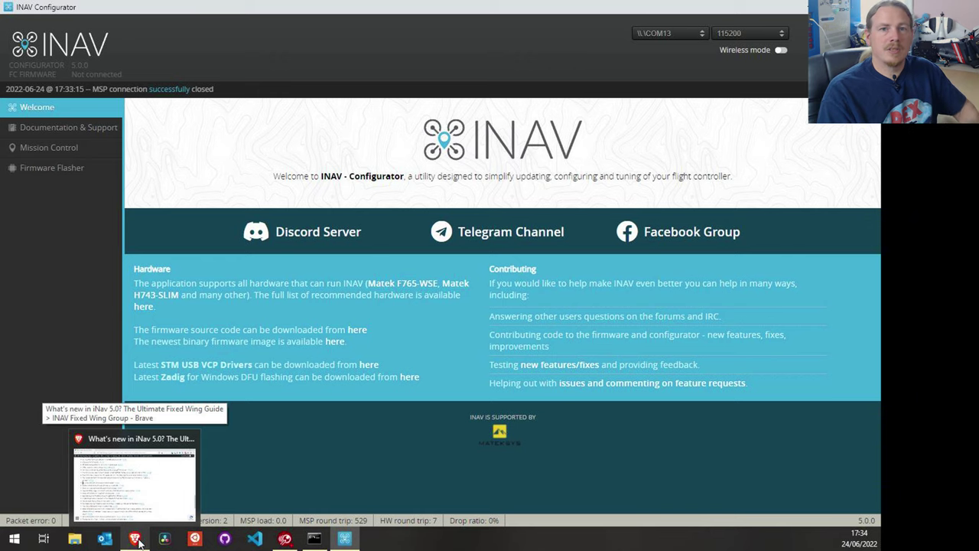
click(138, 540)
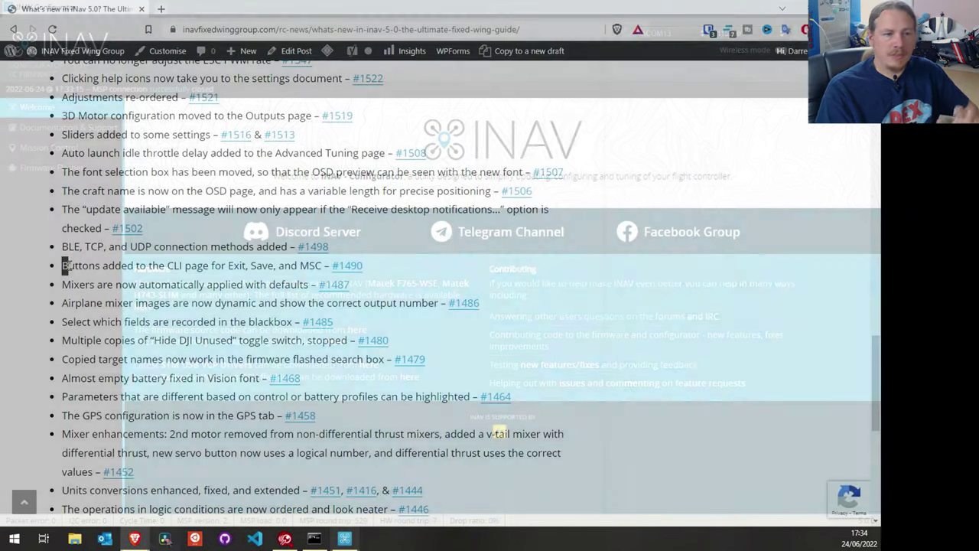
key(alt+Tab)
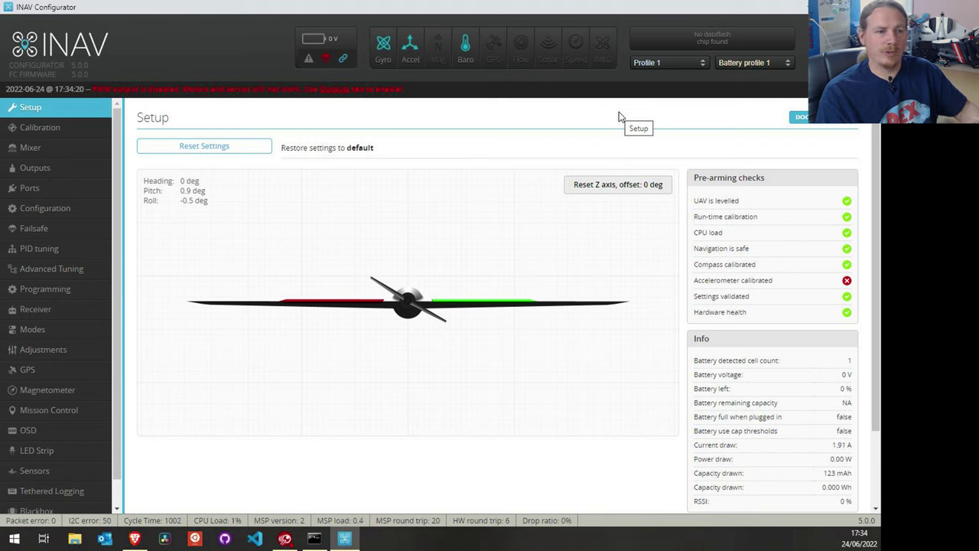
- Open the CLI page, look over its Exit, Save Settings and MSC commands, and exit CLI mode
scroll(90, 244, down, 1)
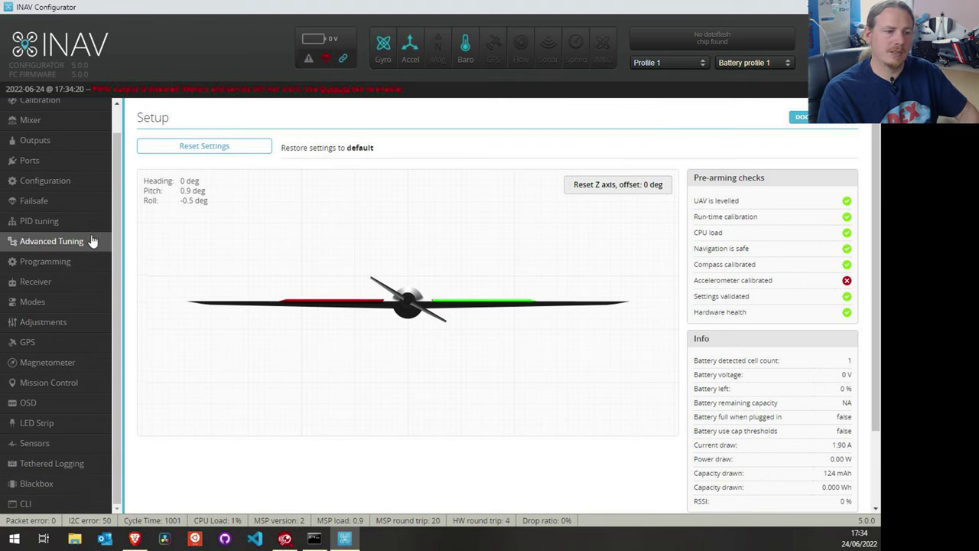
click(67, 507)
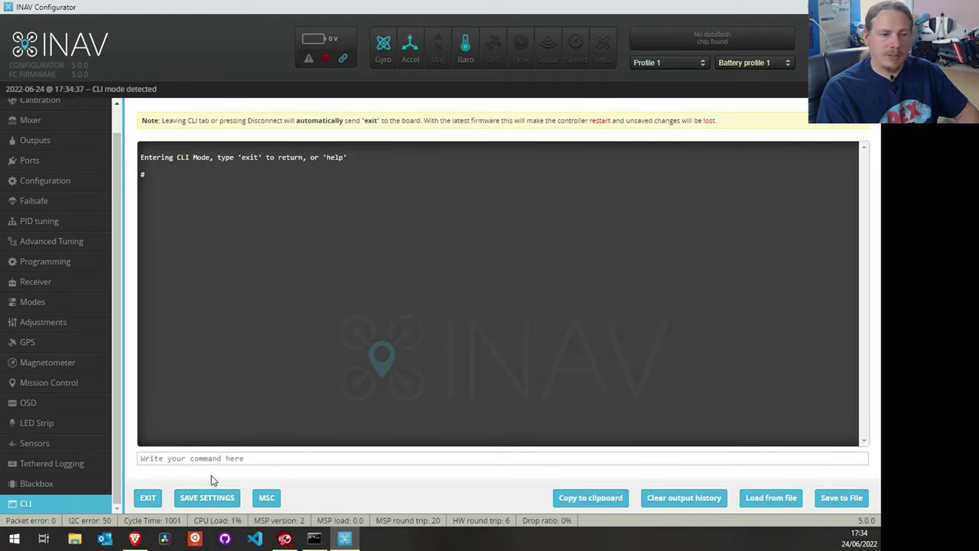
click(265, 500)
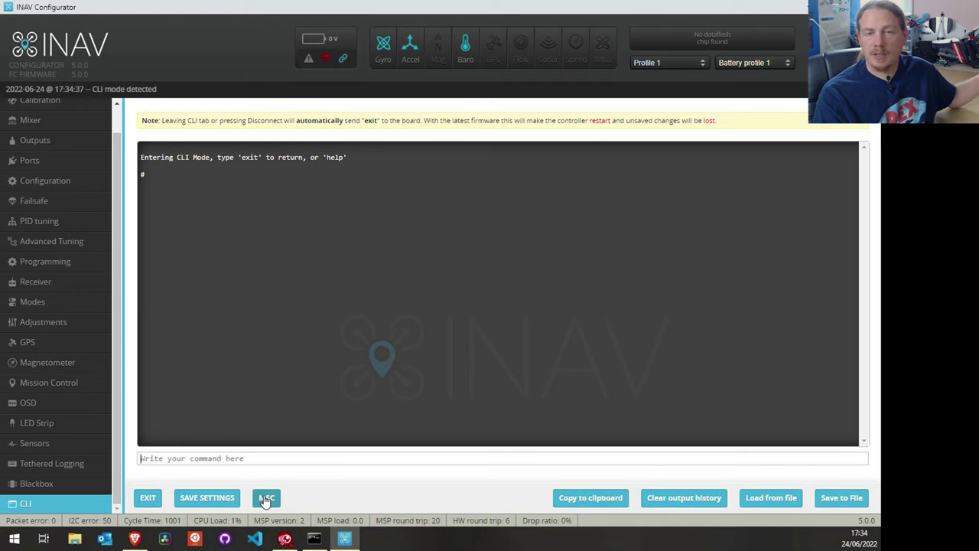
click(148, 498)
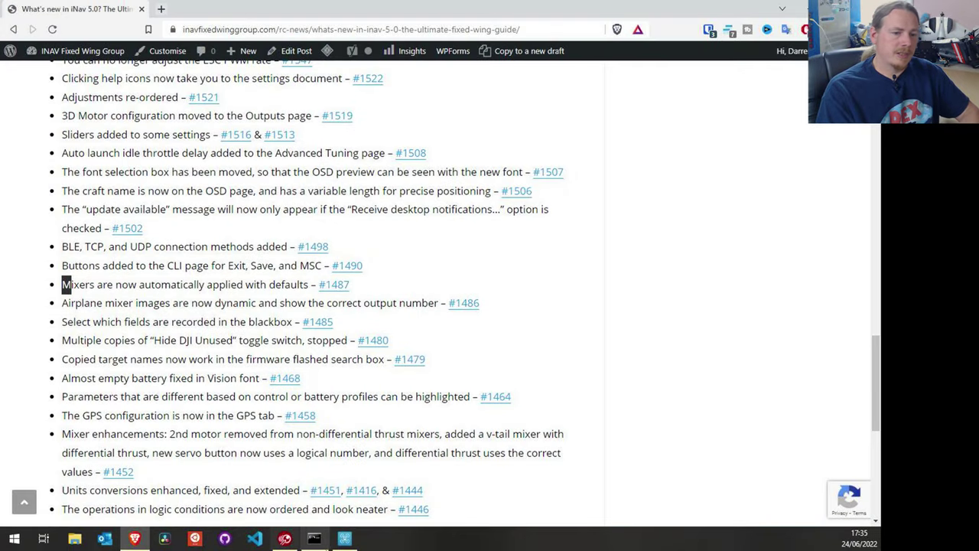
- Switch to INAV Configurator and select new defaults for an Airplane with a Tail from the PID tuning page
click(345, 539)
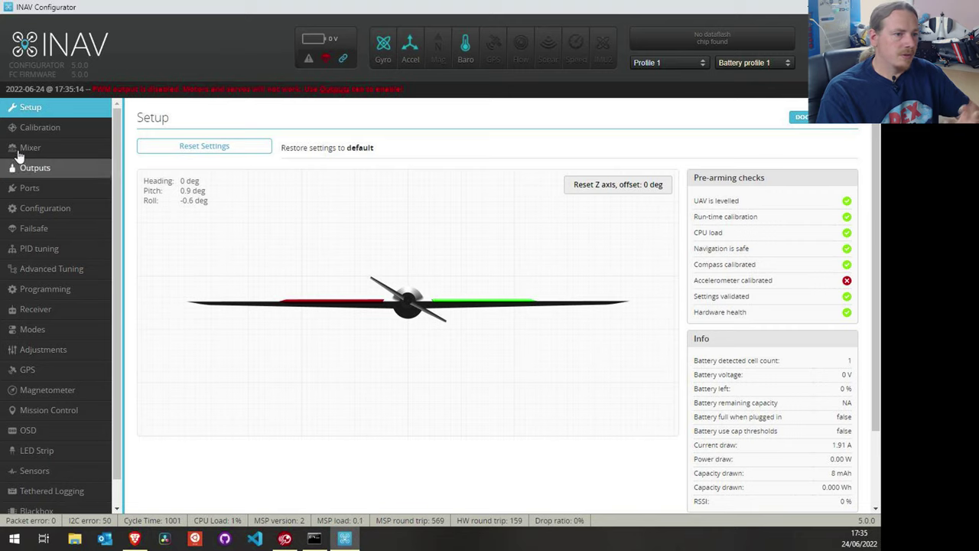
click(42, 248)
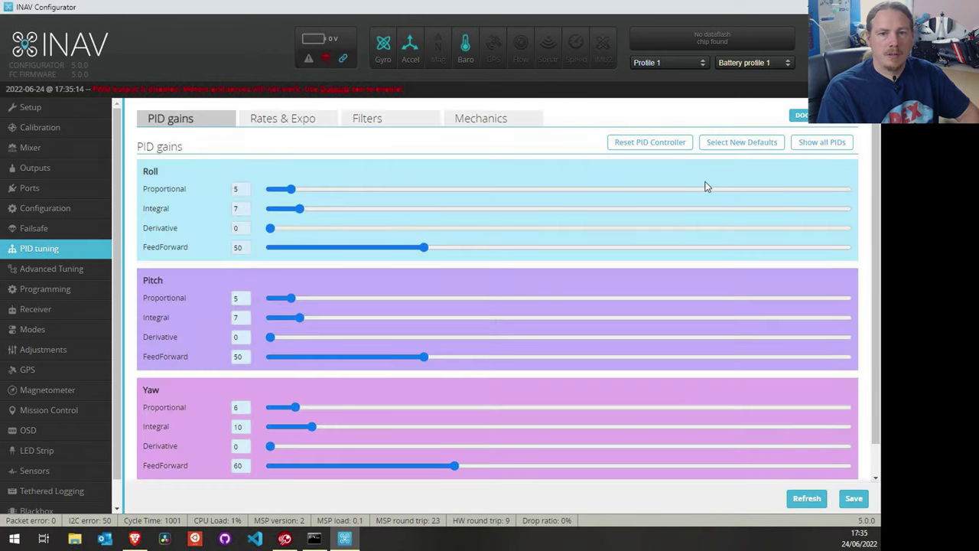
click(742, 142)
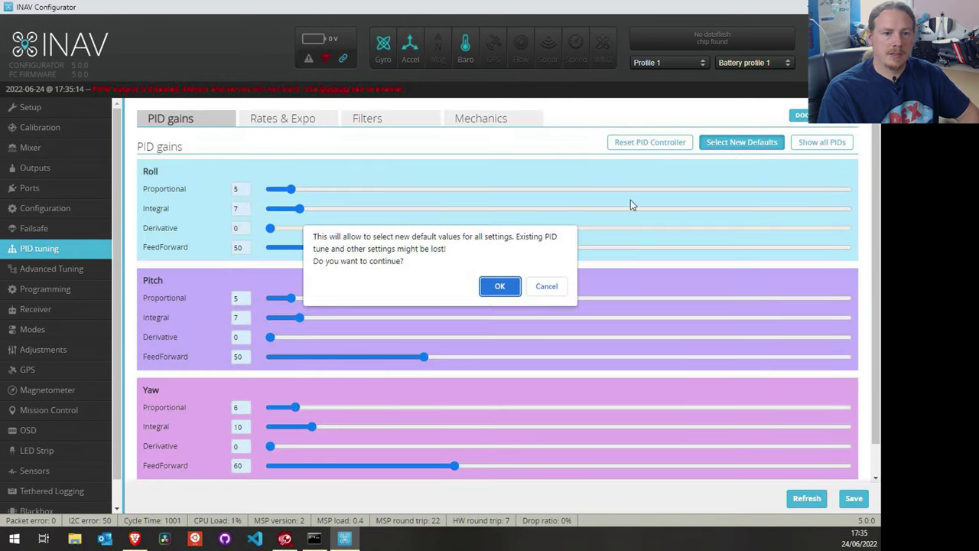
click(500, 286)
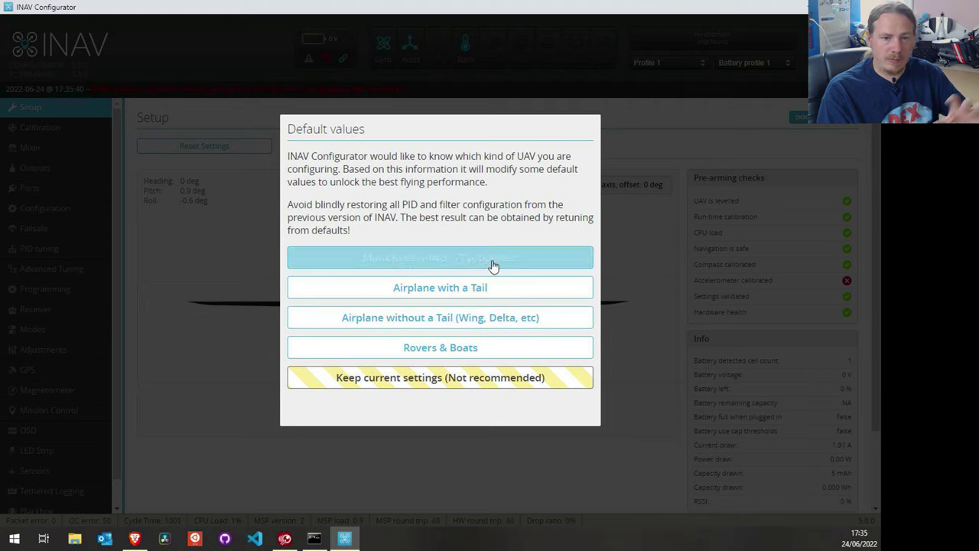
click(514, 295)
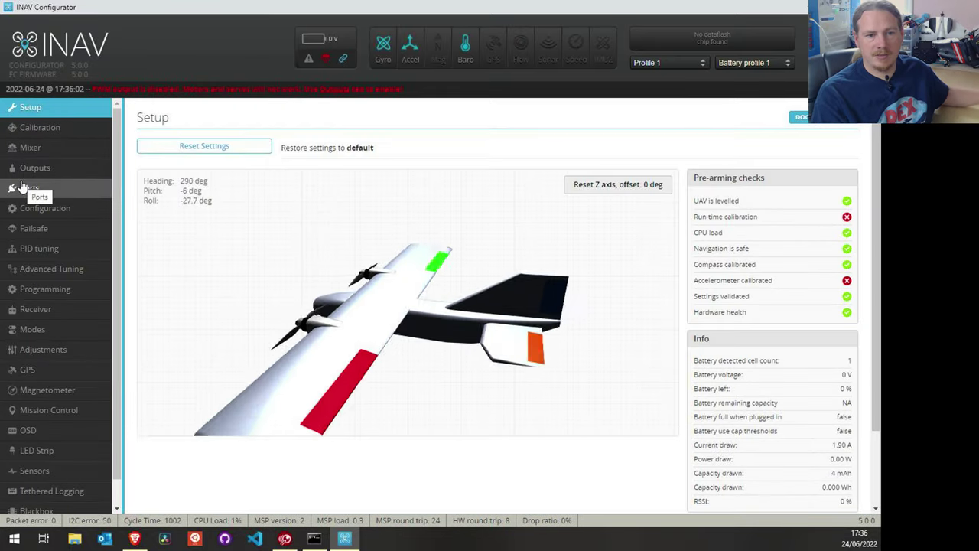
- Examine the airplane image and the available mixer presets on the Mixer page, and keep the Airplane preset
click(47, 147)
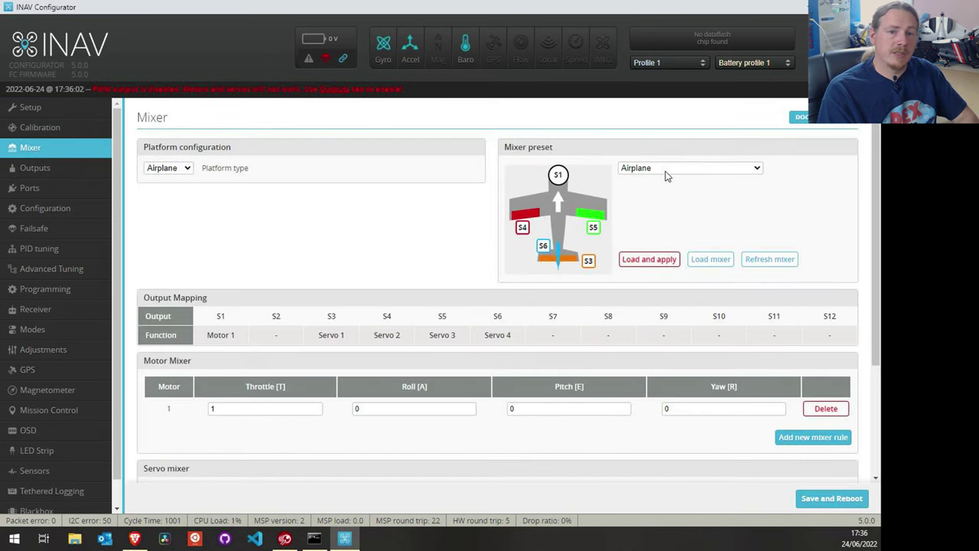
click(665, 170)
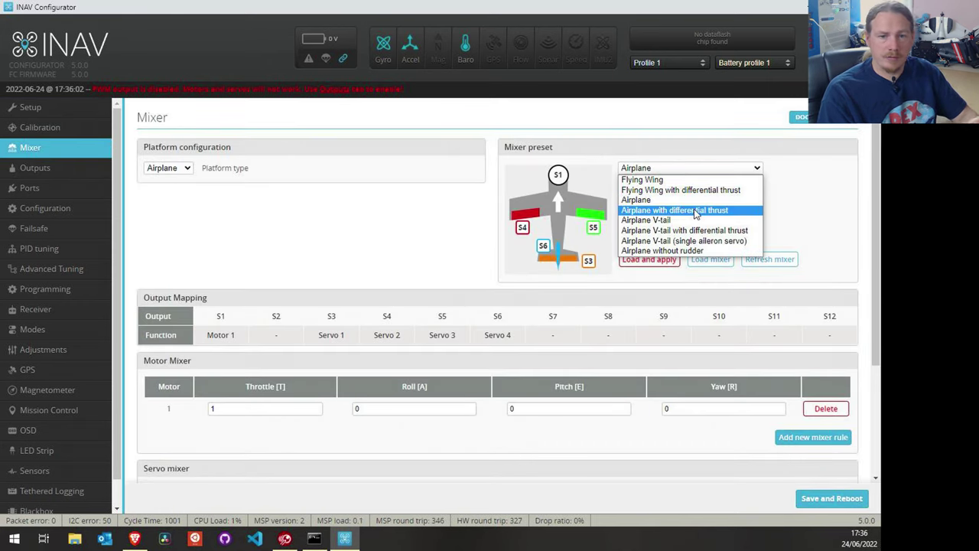
click(793, 195)
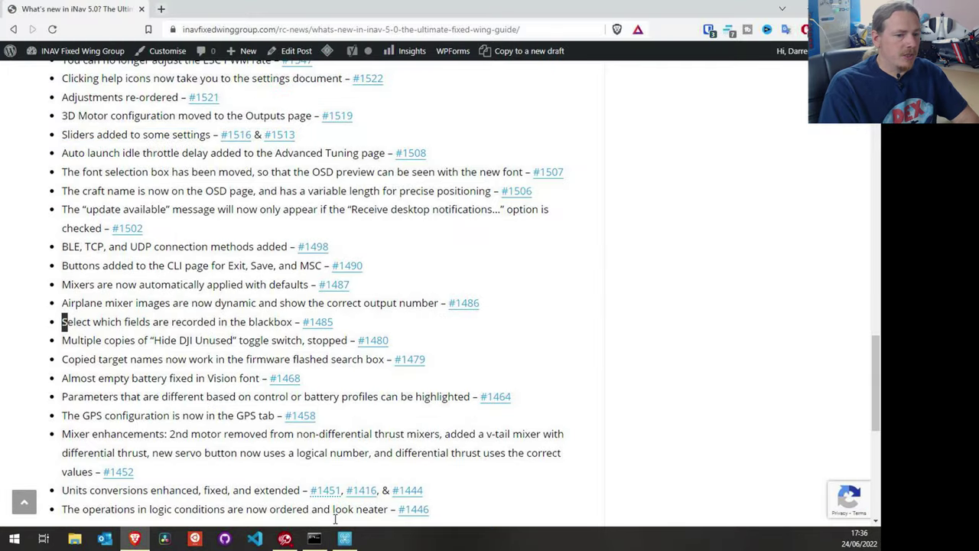
- Switch to INAV Configurator and open the Blackbox page to examine which fields can be recorded
click(344, 538)
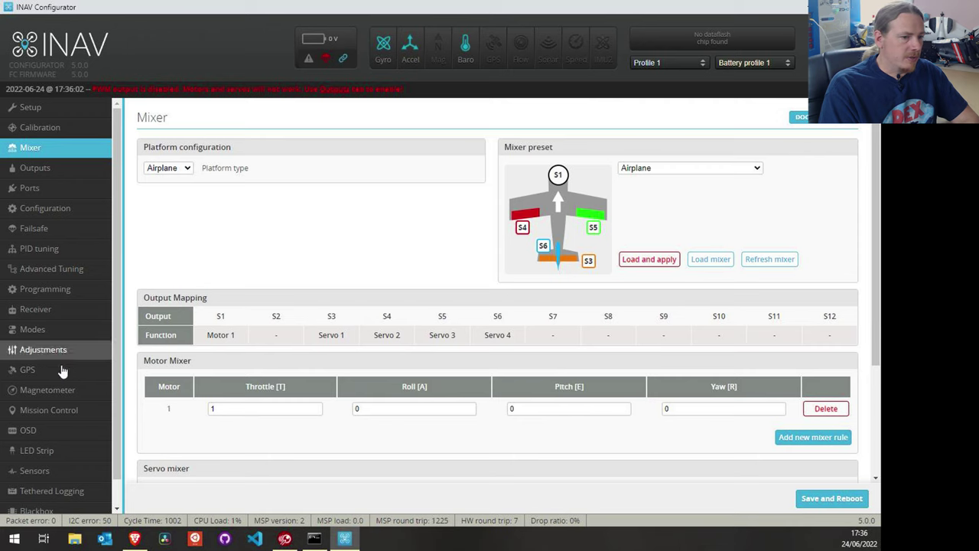
scroll(60, 373, down, 1)
click(65, 485)
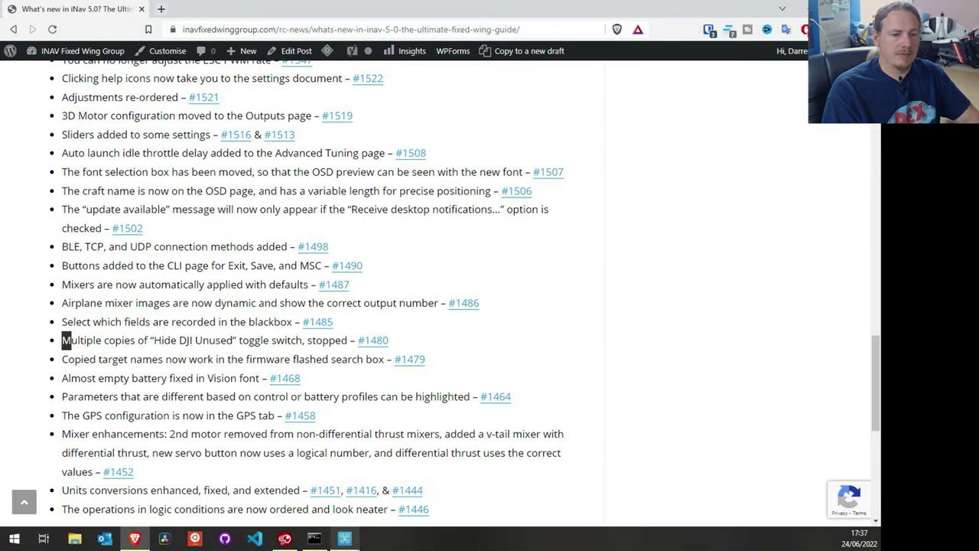
- Switch to INAV Configurator, enable Hide unsupported elements for DJI HD FPV on the OSD page, and return to the article
click(346, 539)
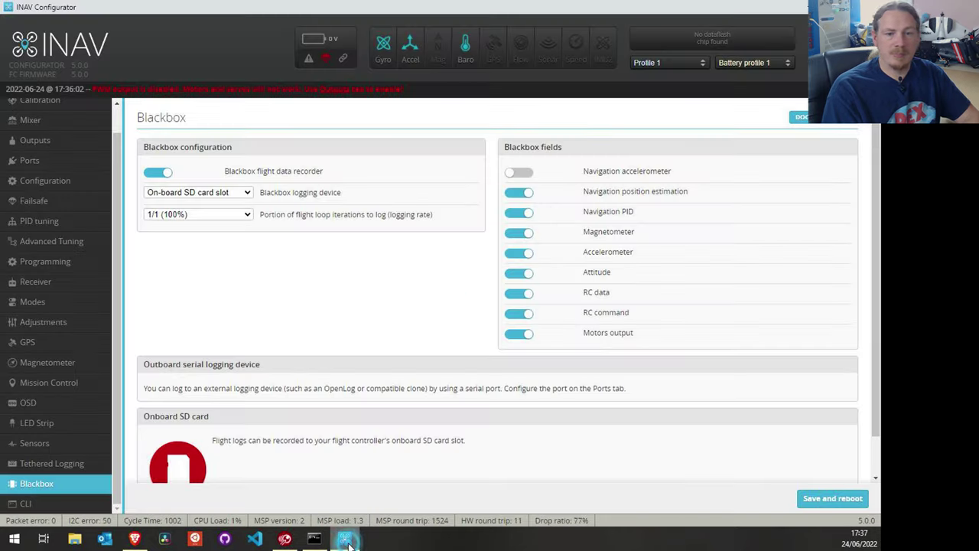
click(73, 405)
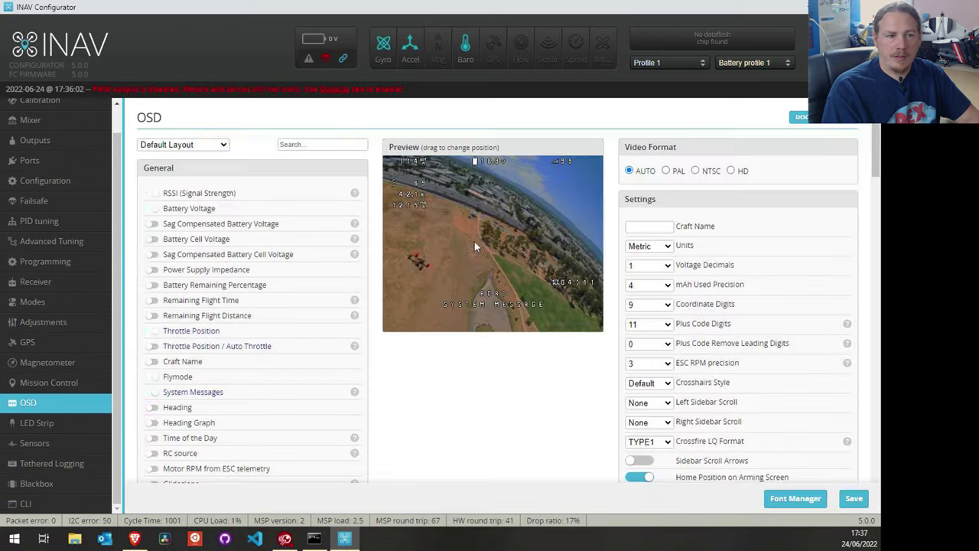
scroll(643, 321, down, 12)
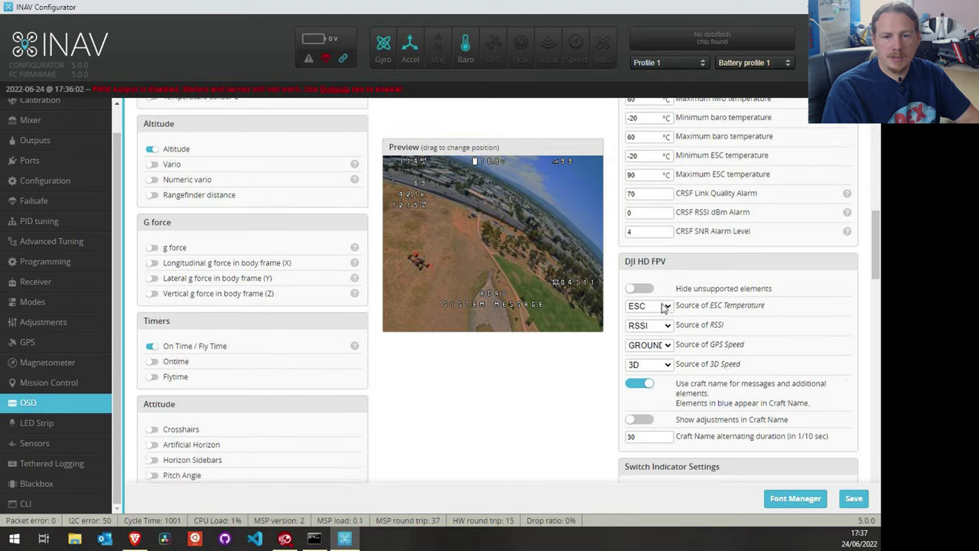
click(639, 177)
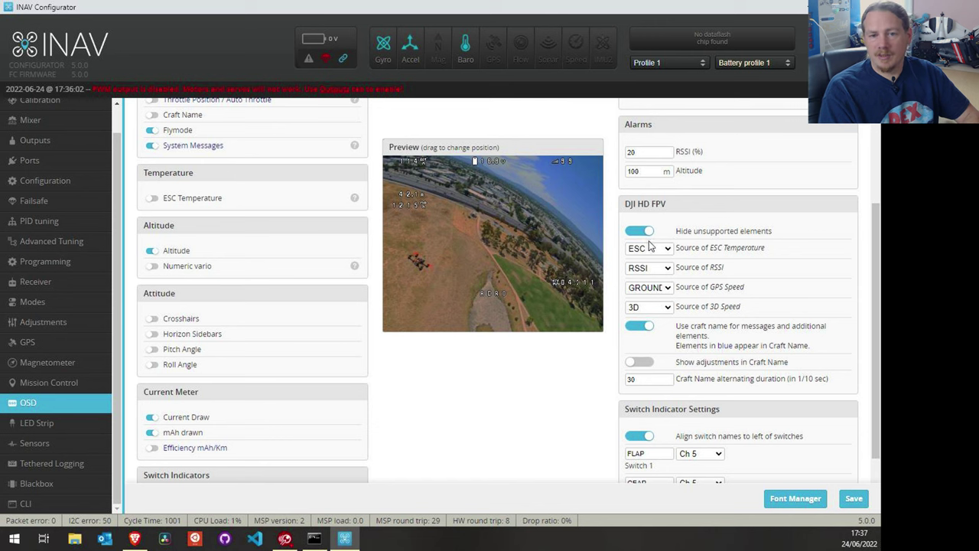
click(131, 539)
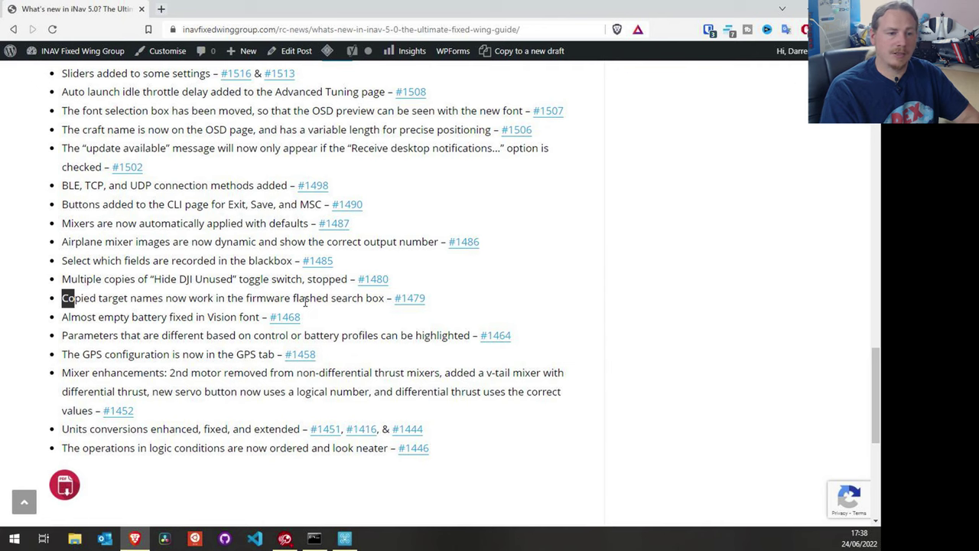
- Run the version command in INAV Configurator's CLI and copy the target name MATEKH743 from its output
click(344, 538)
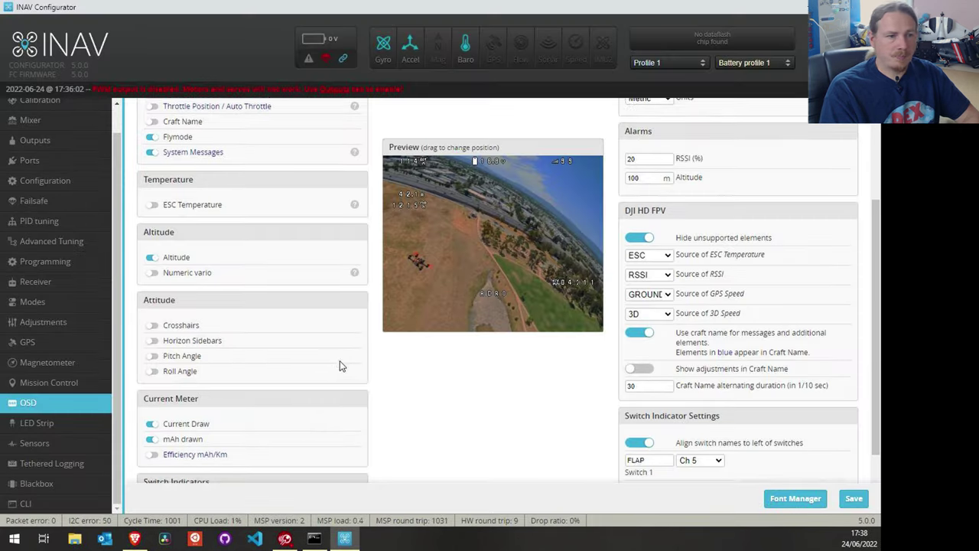
click(84, 503)
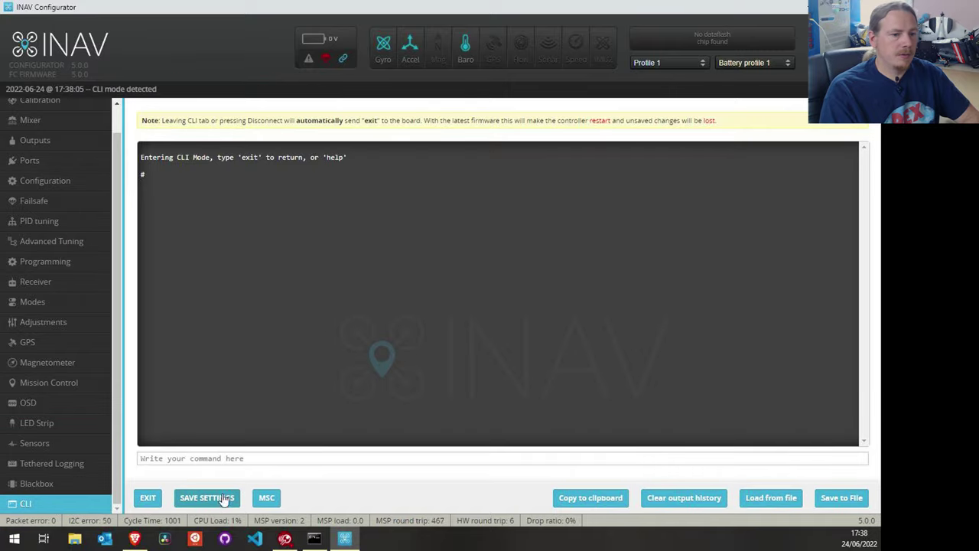
text(version)
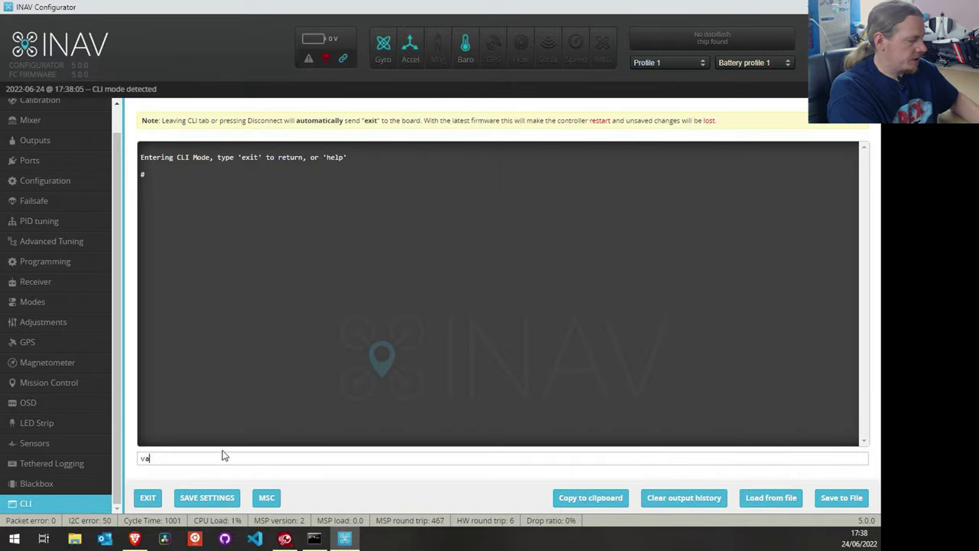
key(Return)
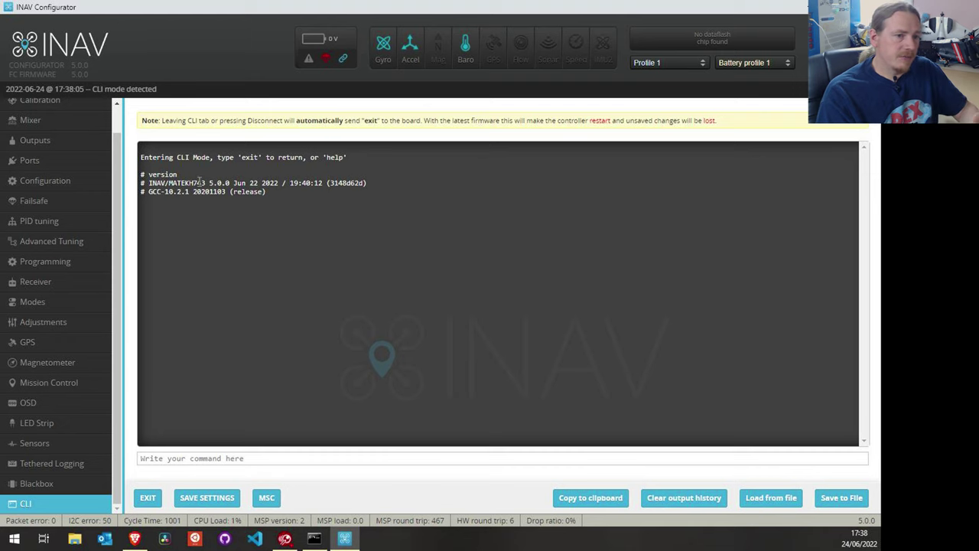
drag(170, 183, 205, 183)
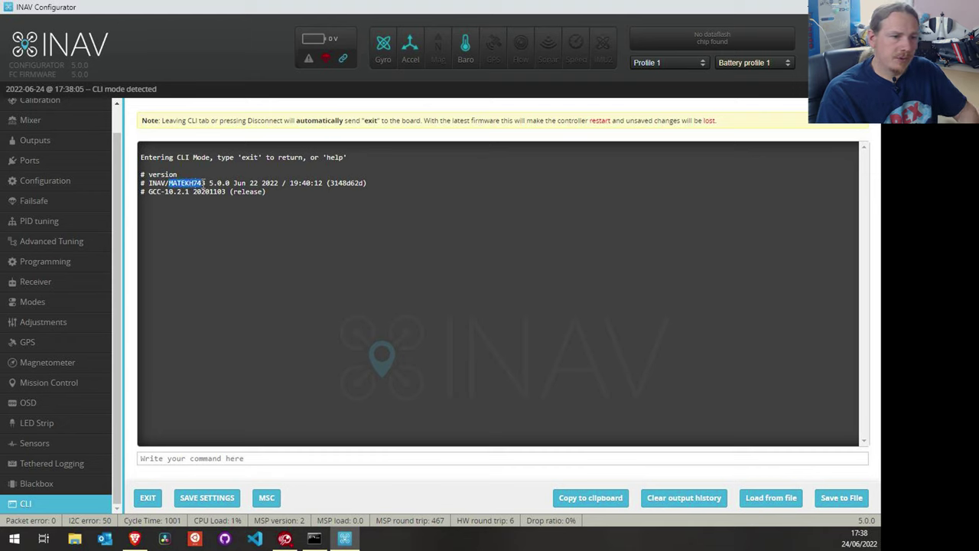
right_click(205, 183)
click(225, 192)
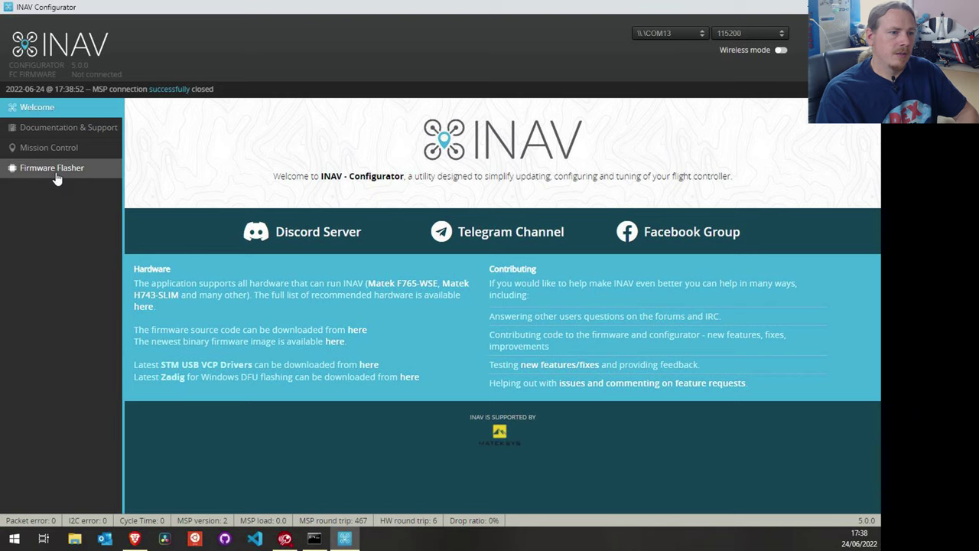
- Open the Firmware Flasher and search the targets for MATEKH743, checking the boards offered
click(57, 175)
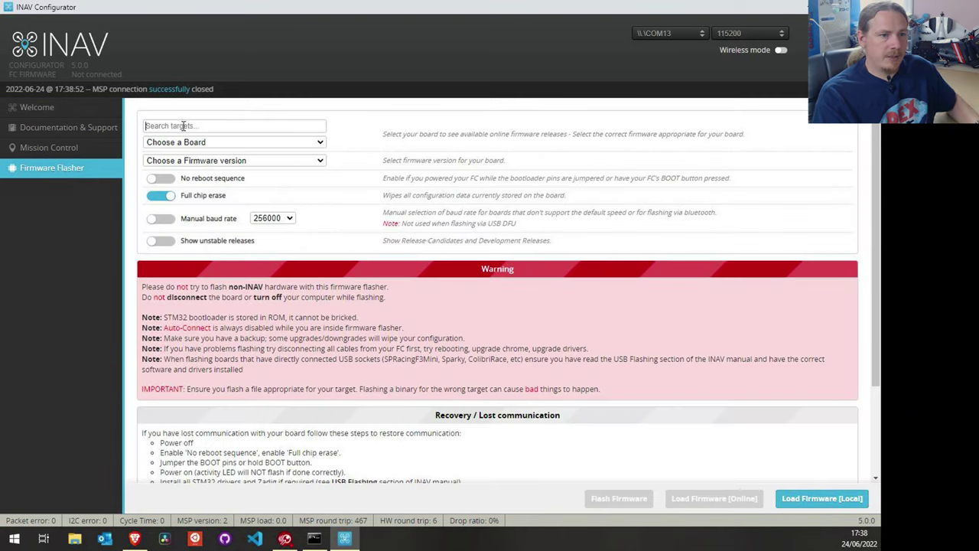
text(MATEKH743)
click(226, 143)
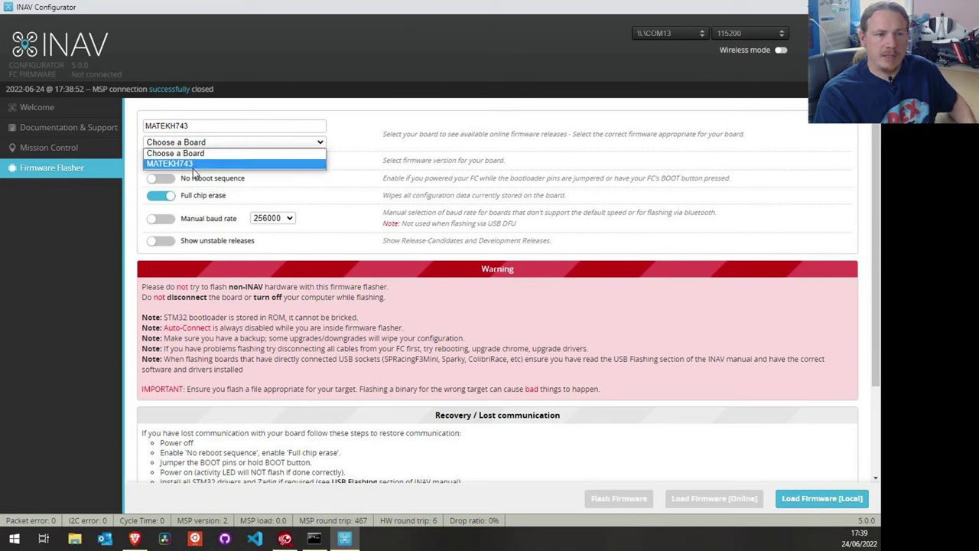
click(206, 138)
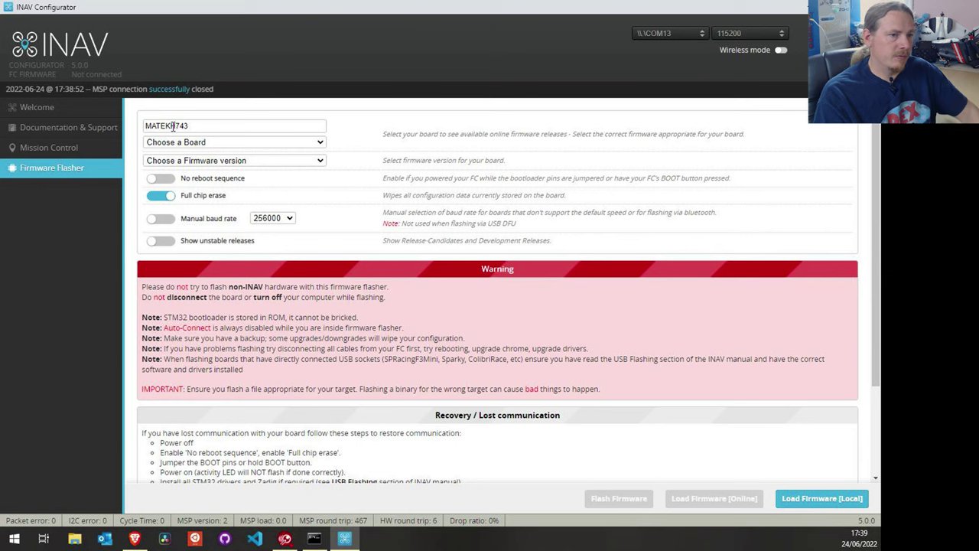
- Shorten the target search to MATEK and look through the list of matching boards
drag(171, 126, 229, 127)
key(BackSpace)
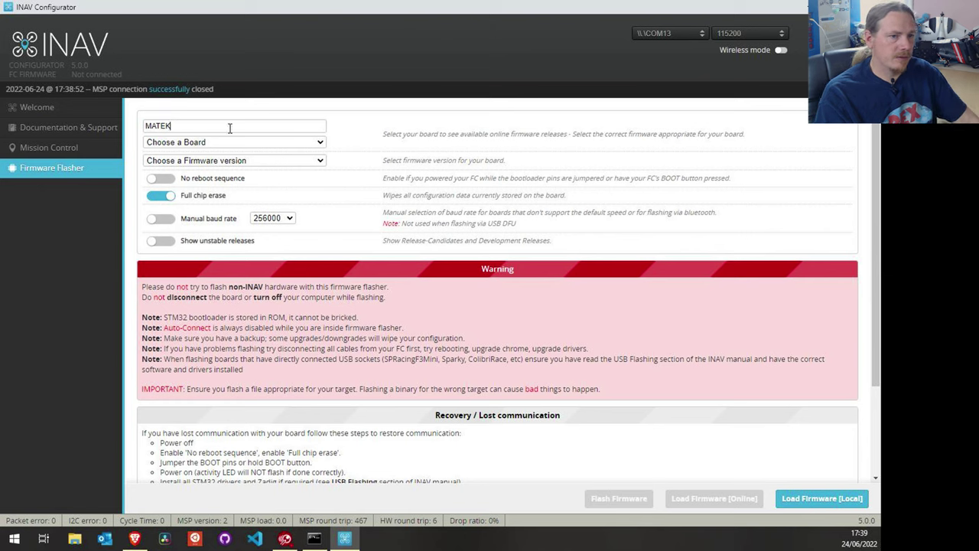
click(267, 142)
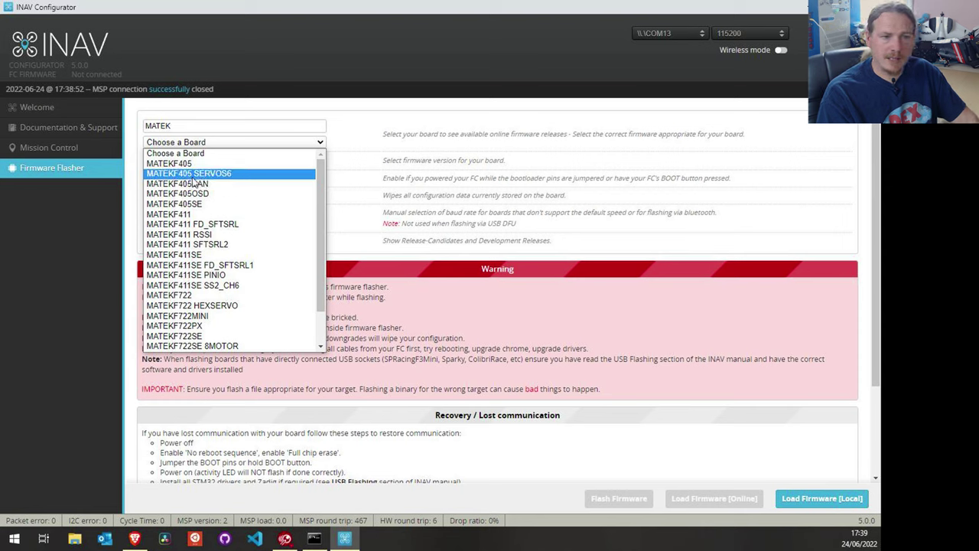
key(Up)
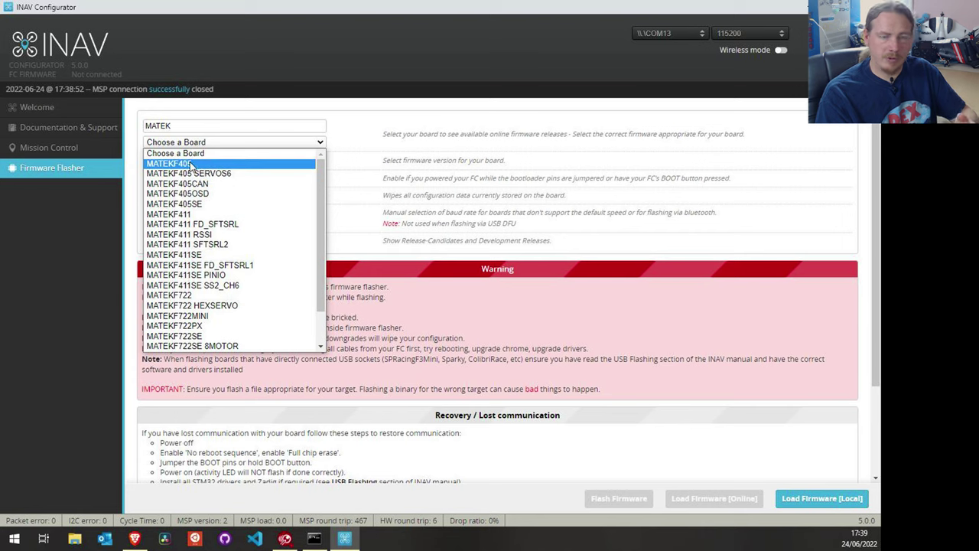
mouse_move(135, 542)
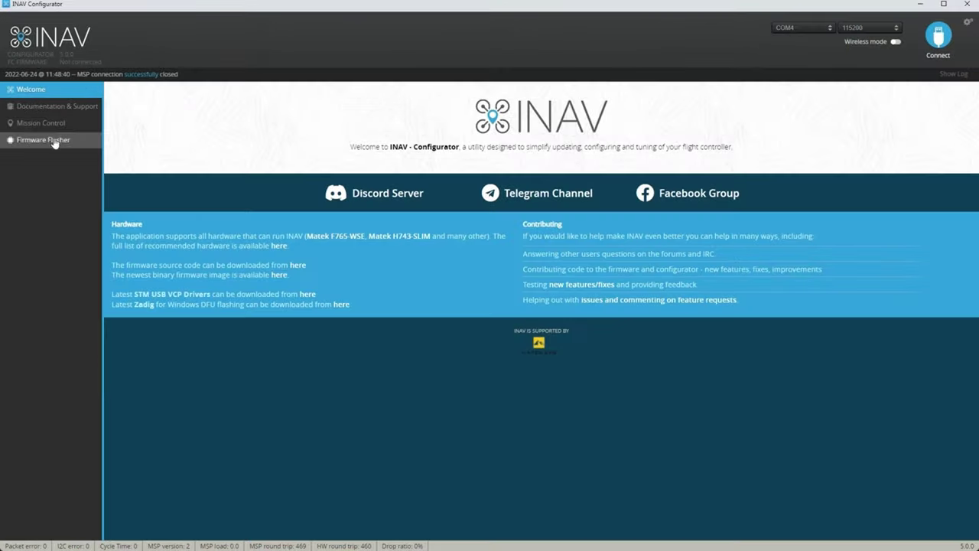
click(54, 141)
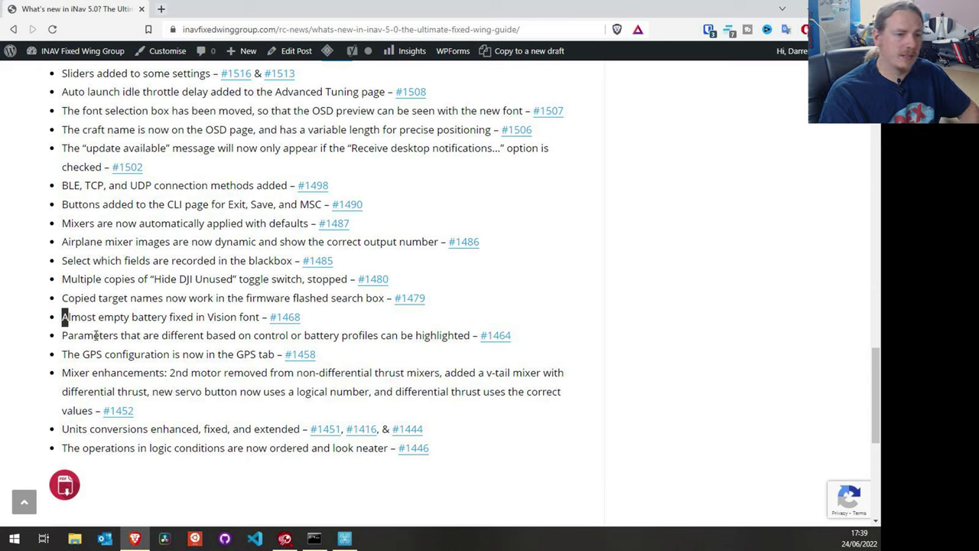
- Connect to the flight controller in INAV Configurator and examine the highlighted profile parameters on the Advanced Tuning page
click(65, 335)
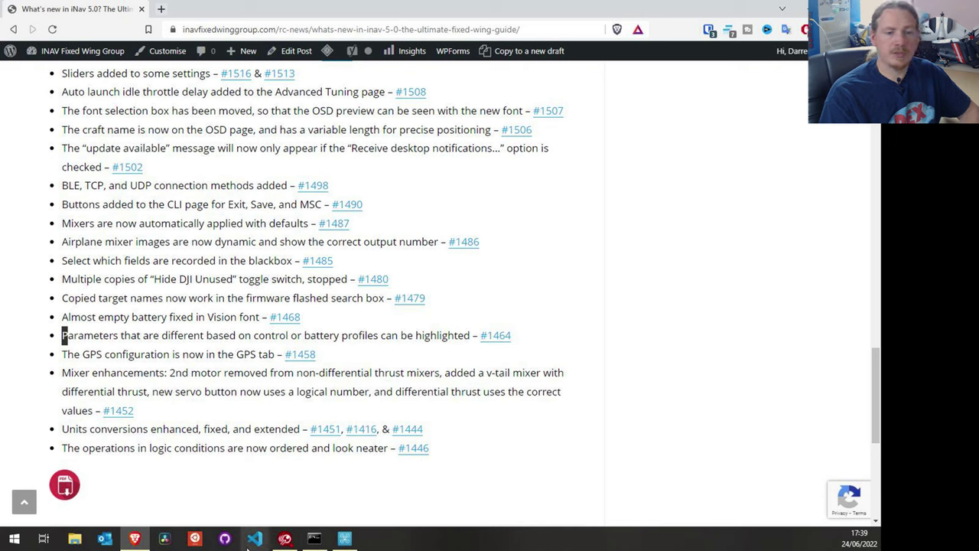
click(344, 539)
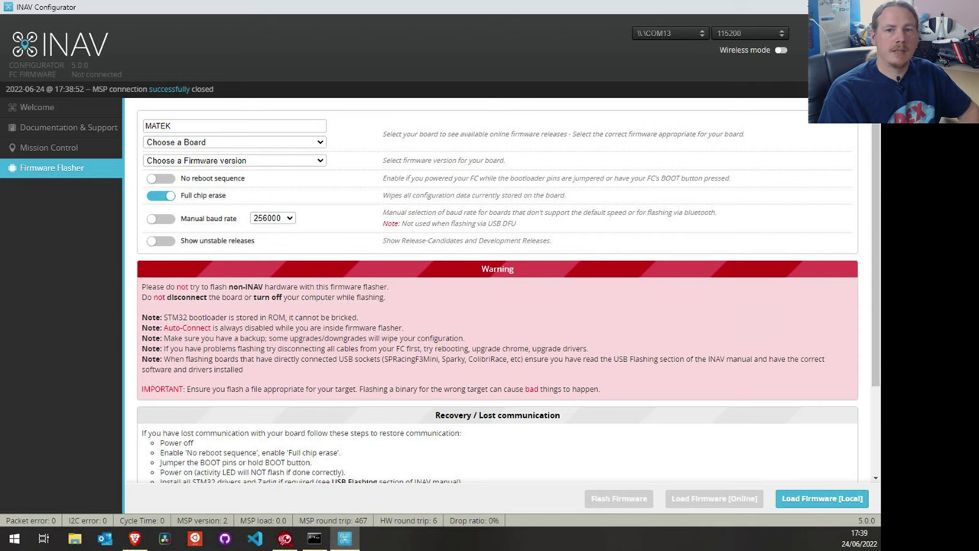
click(845, 46)
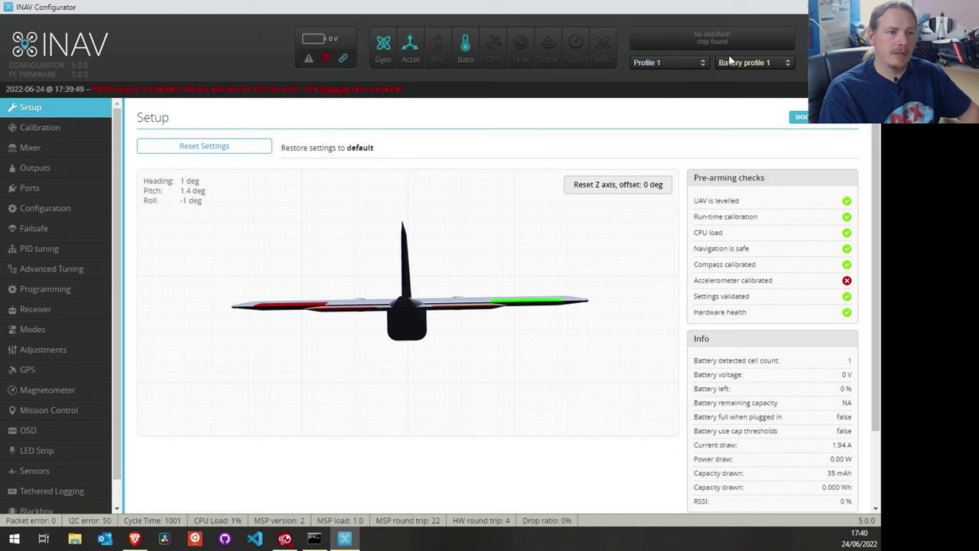
click(49, 268)
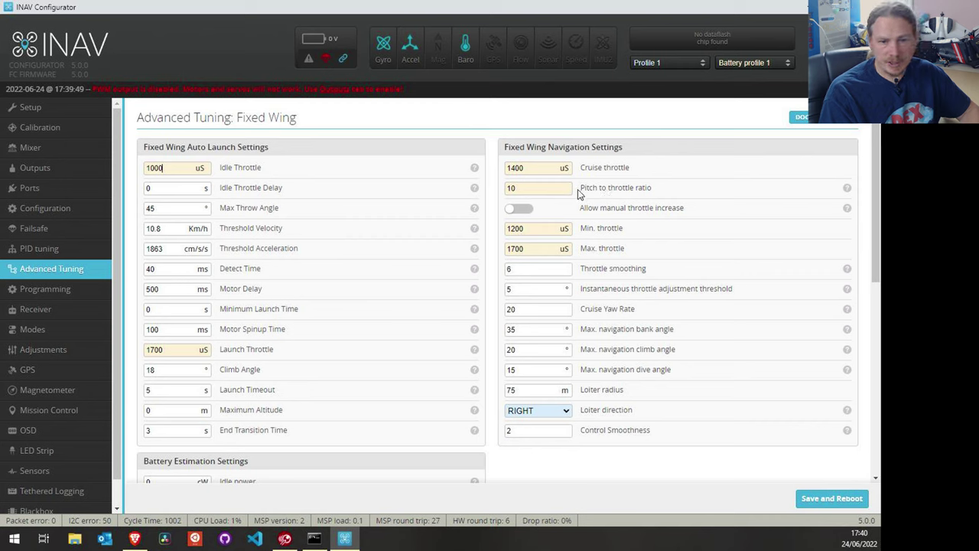
click(531, 170)
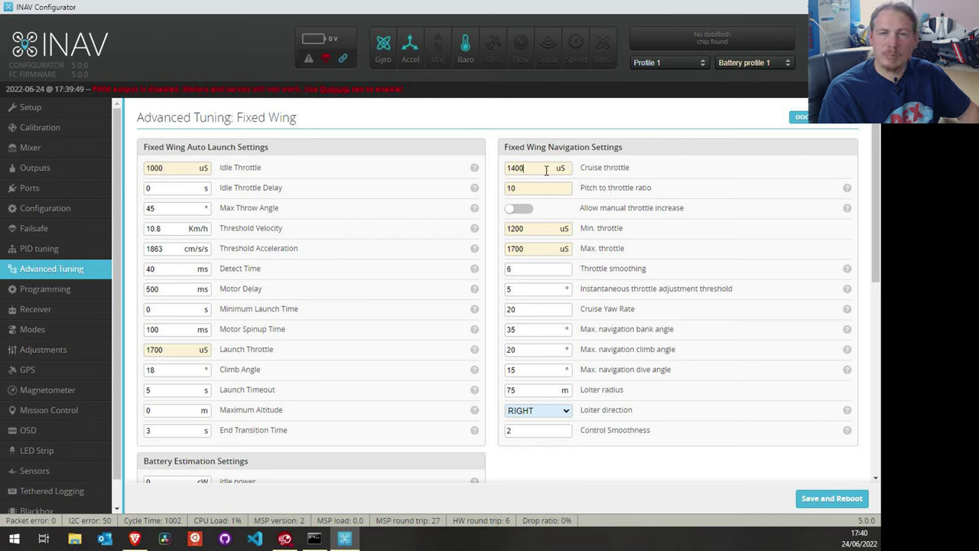
- Set the fixed wing cruise throttle to 1500 uS in battery profile 2, save and reboot, and return to battery profile 1
click(751, 66)
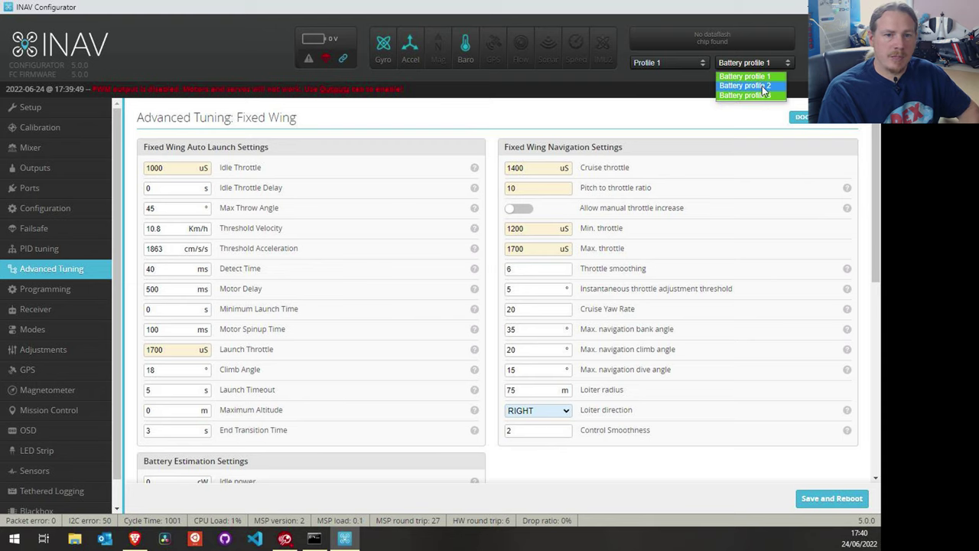
click(762, 87)
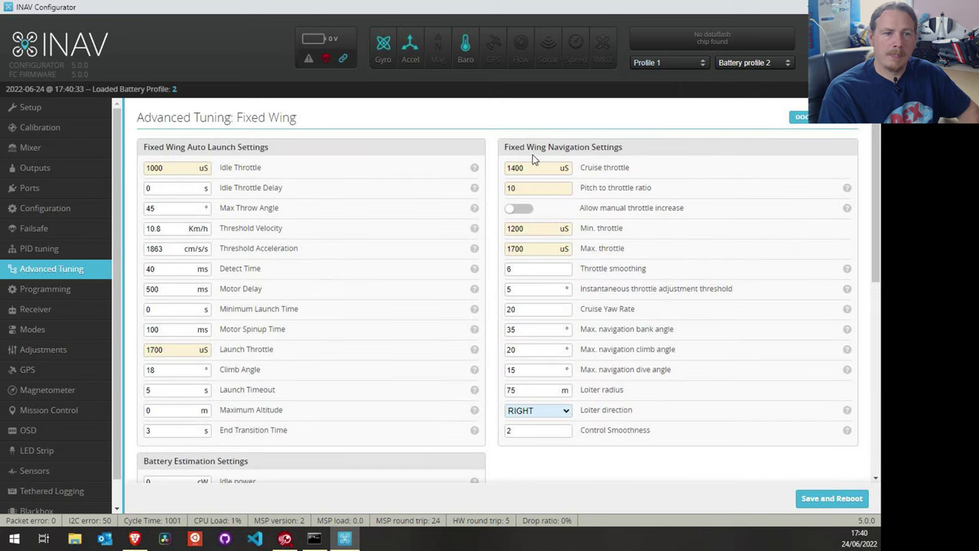
double_click(535, 169)
text(1500)
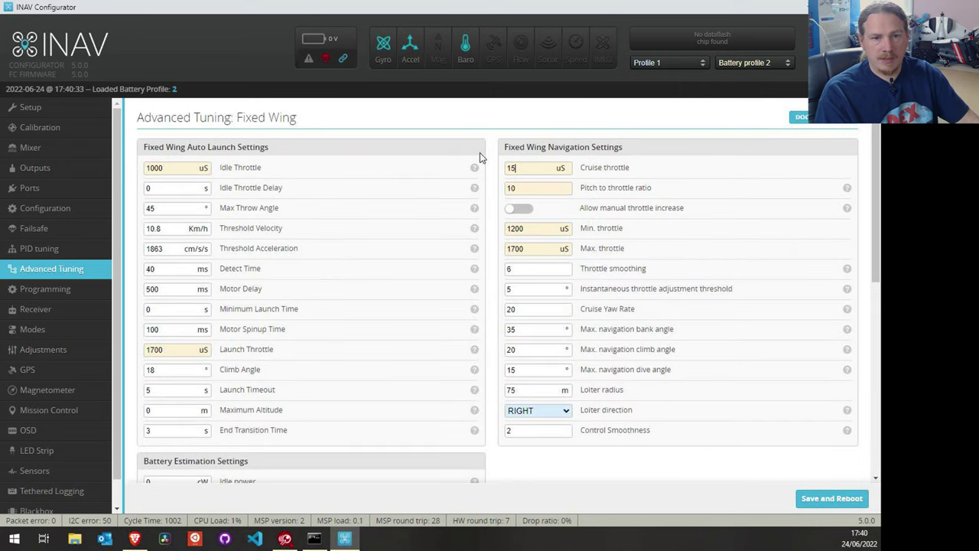
click(844, 498)
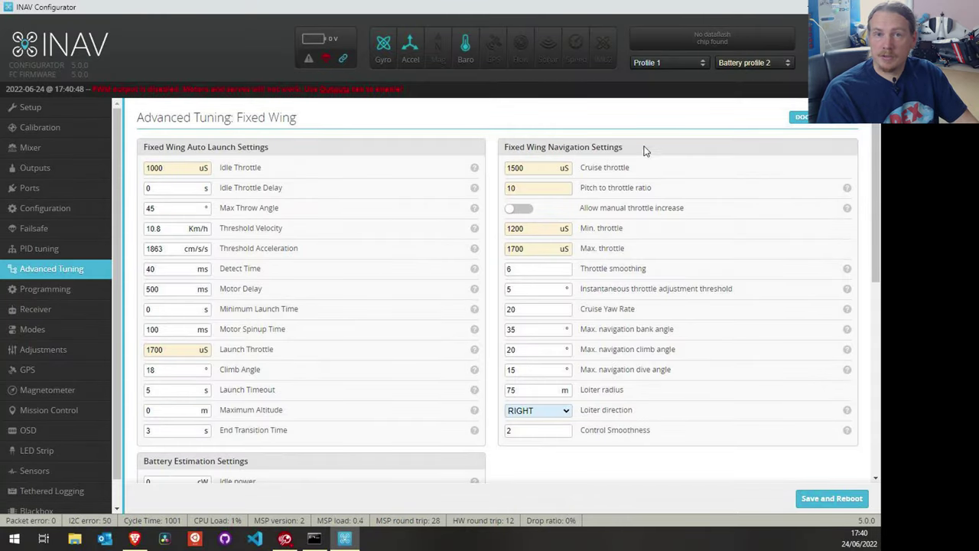
click(777, 64)
click(769, 78)
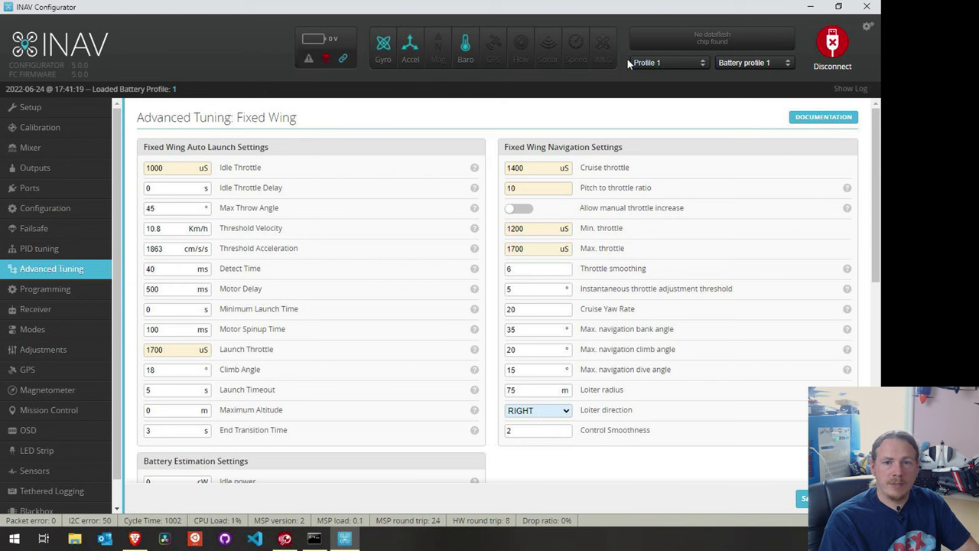
- Turn off the application option that highlights parameters changing with battery or control profiles, and turn it on again
click(868, 28)
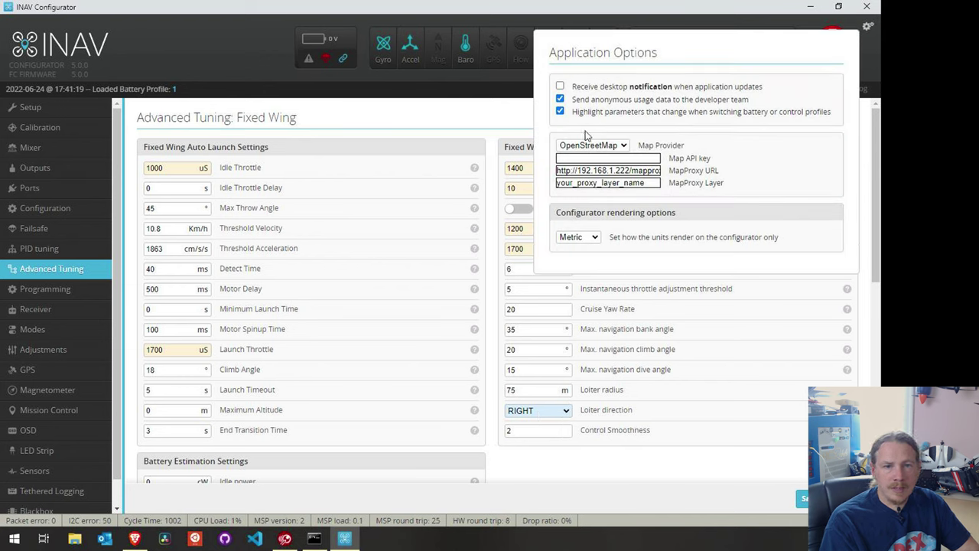
click(559, 112)
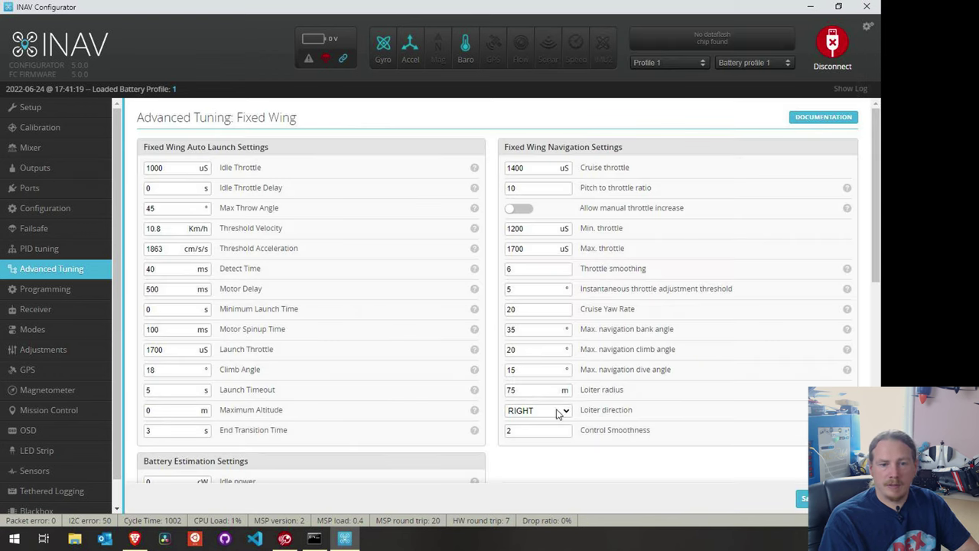
click(868, 27)
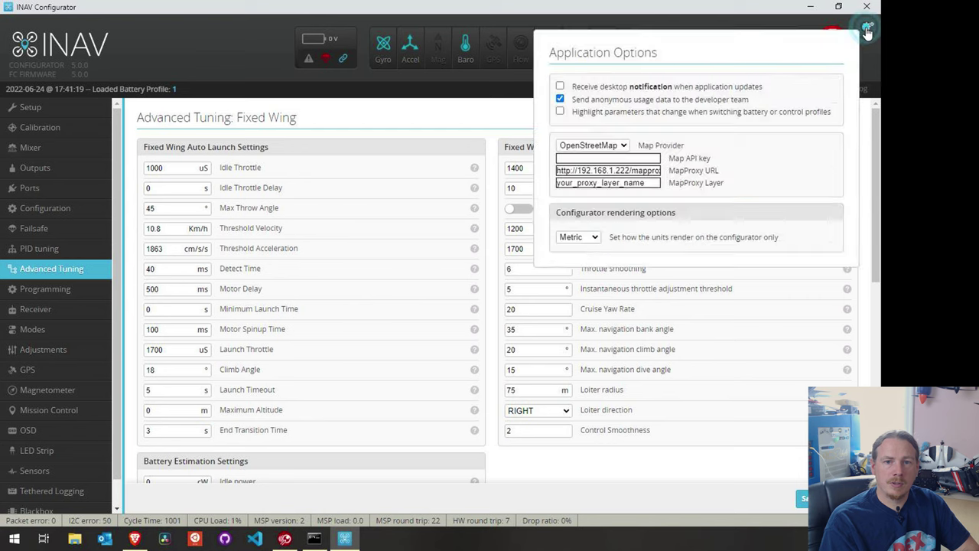
click(559, 112)
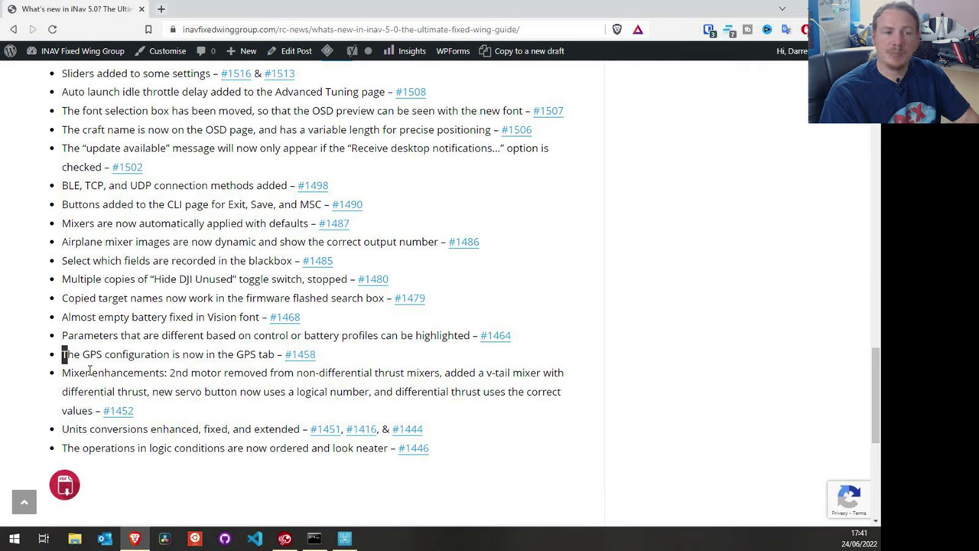
- Mark the article's mixer enhancements entry, then switch to INAV Configurator and examine the motor and servo output mapping on the Mixer page
drag(62, 373, 69, 374)
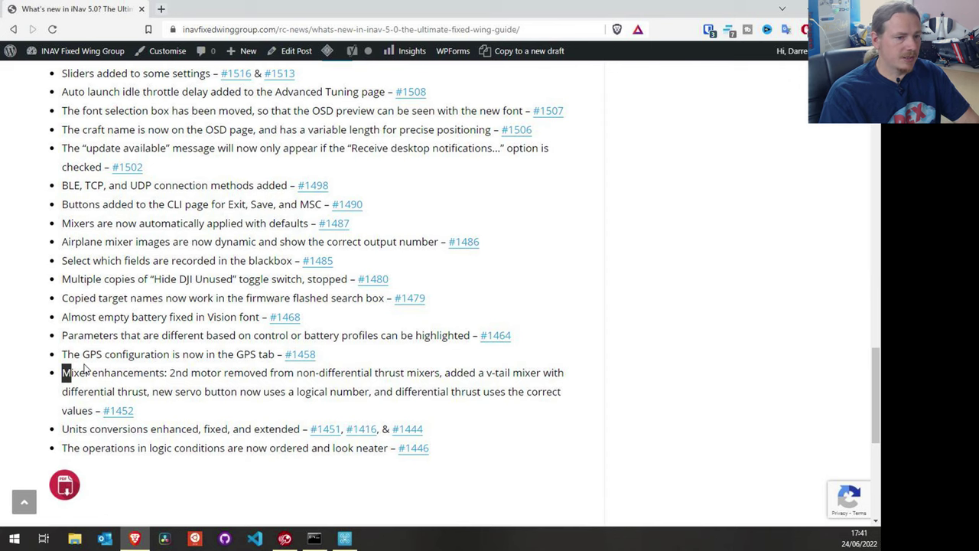
click(344, 538)
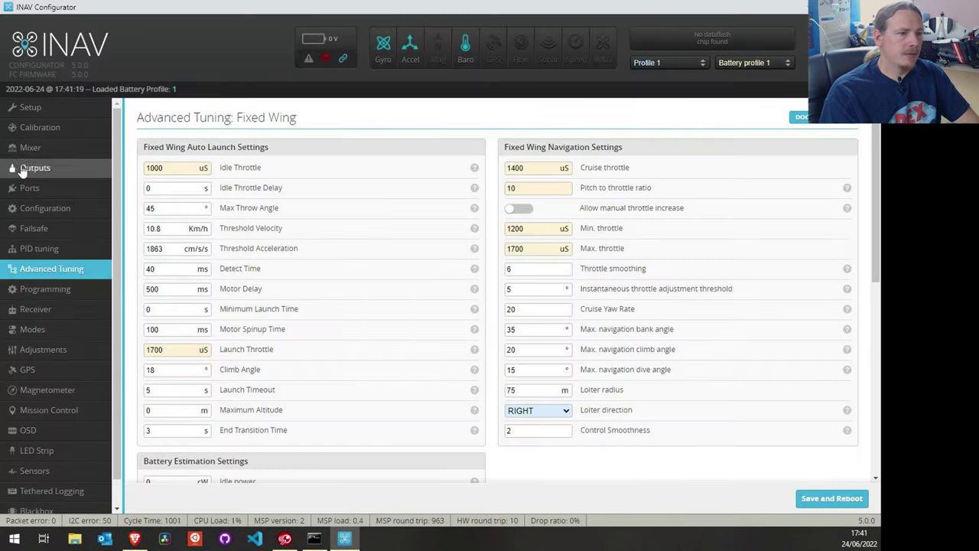
click(50, 153)
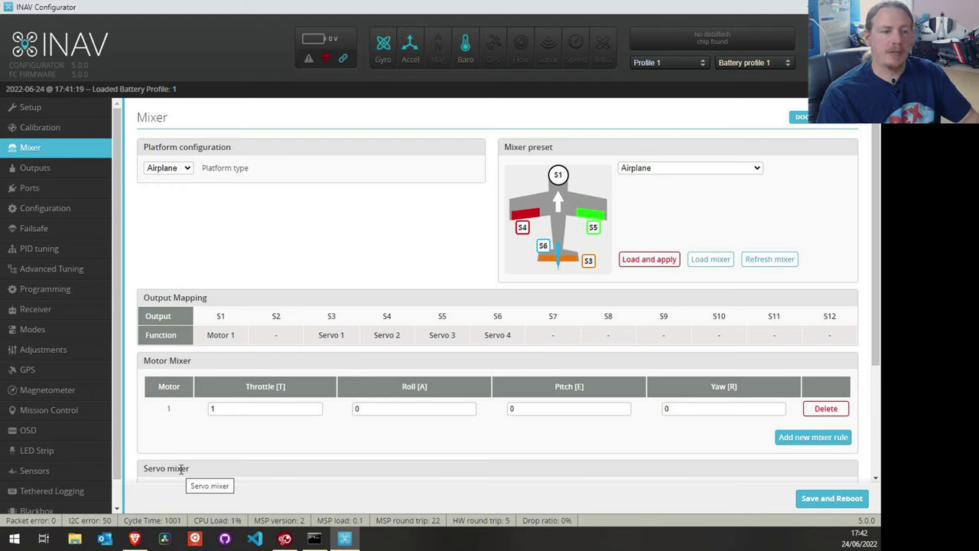
double_click(171, 408)
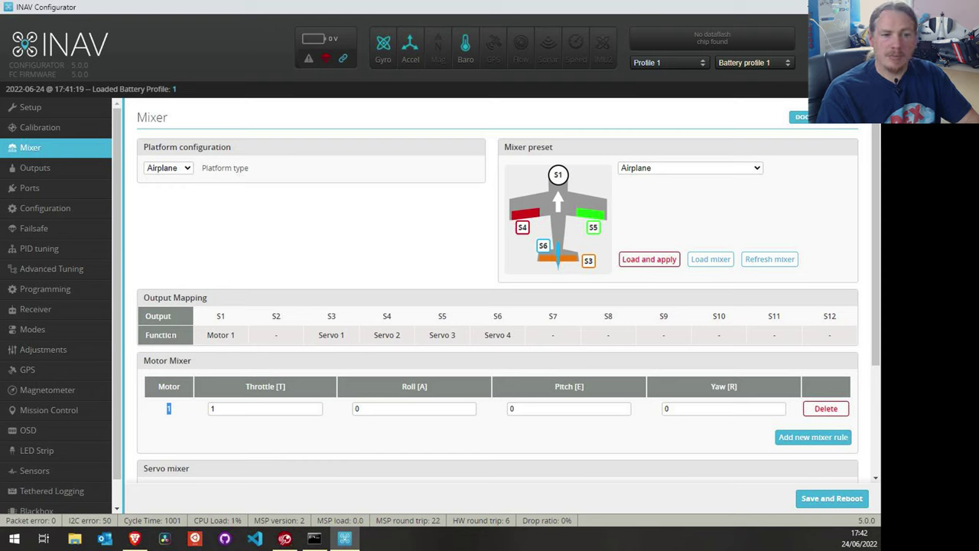
drag(144, 342, 179, 340)
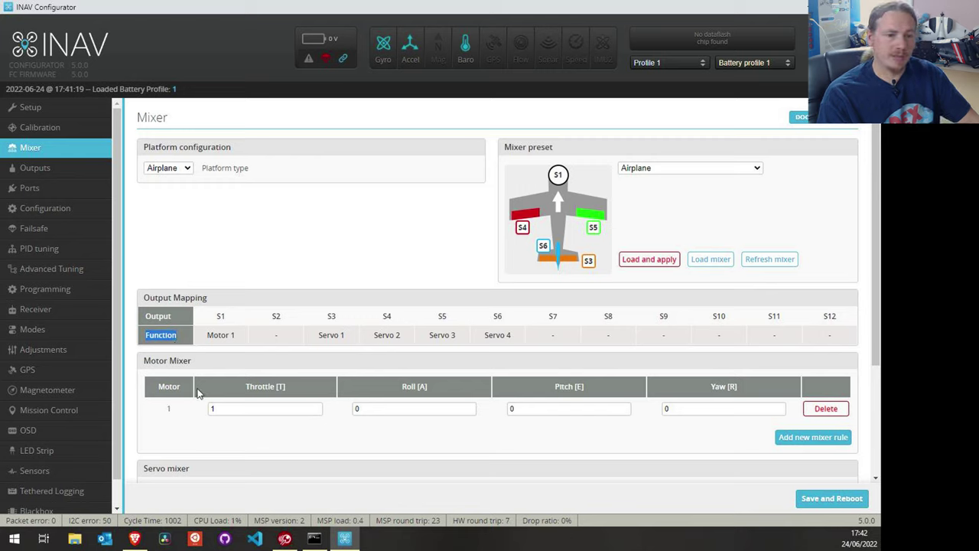
mouse_move(234, 335)
mouse_down()
mouse_move(225, 336)
mouse_move(226, 319)
mouse_up()
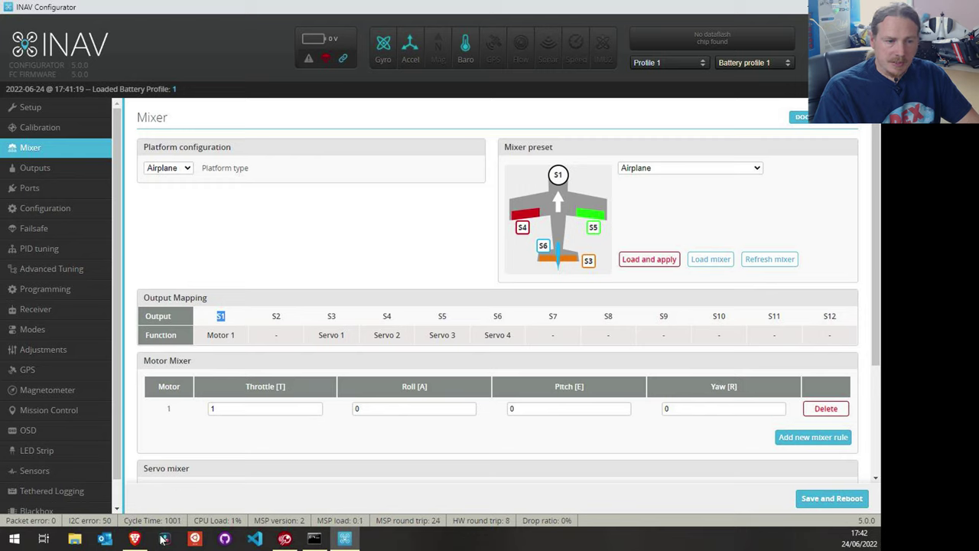
click(346, 336)
click(332, 314)
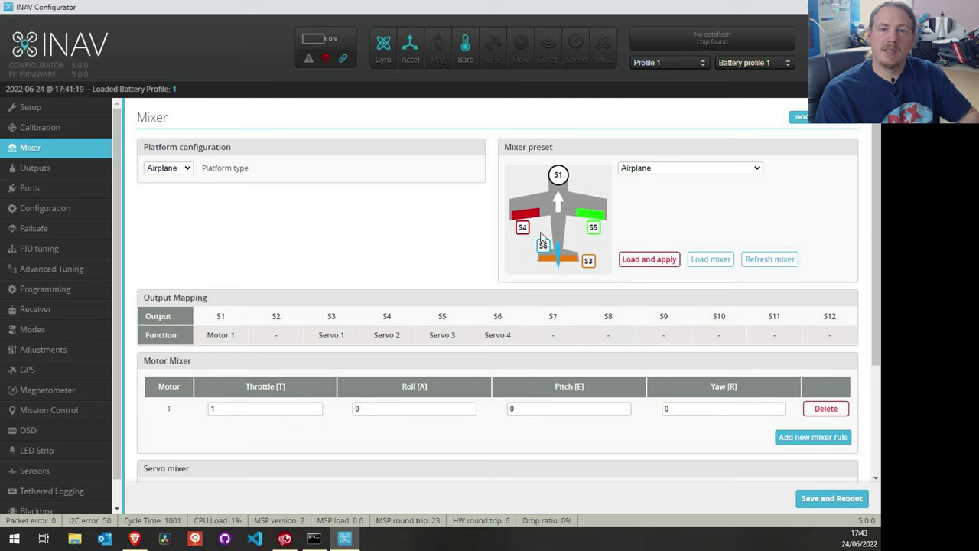
- Load the Airplane with differential thrust mixer preset and check its motor assignments in the output mapping
key(Down)
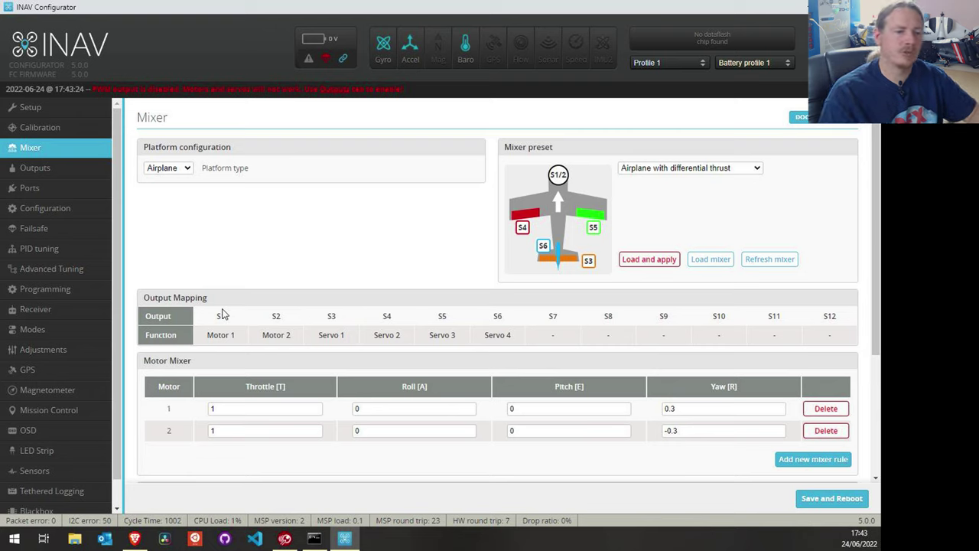
drag(221, 315, 239, 341)
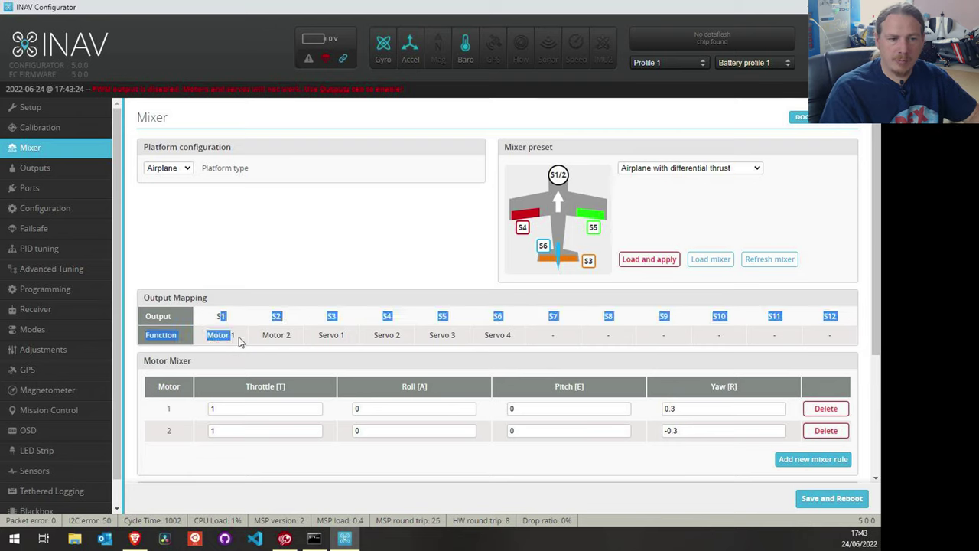
click(238, 340)
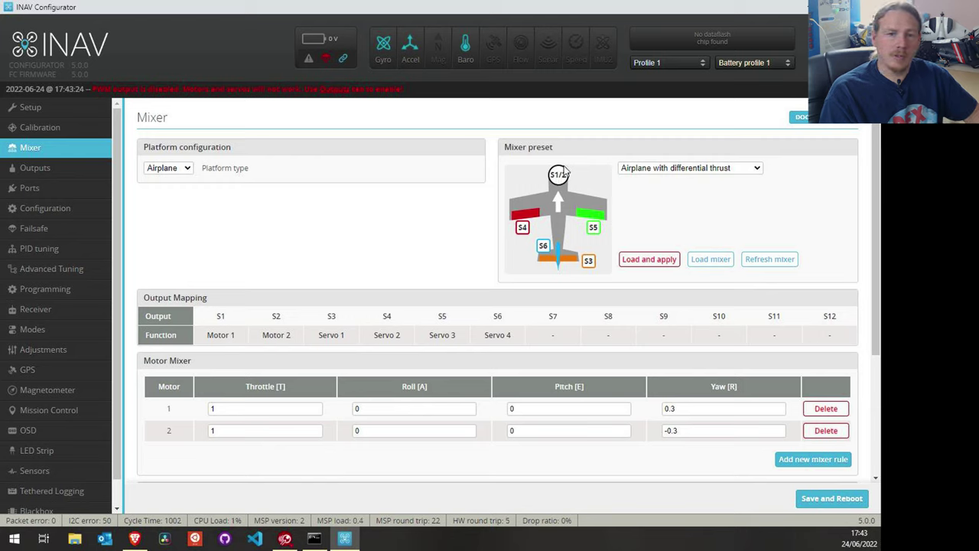
- Load the Airplane mixer preset without applying it and check the S1 motor output in the output mapping
click(702, 170)
click(659, 200)
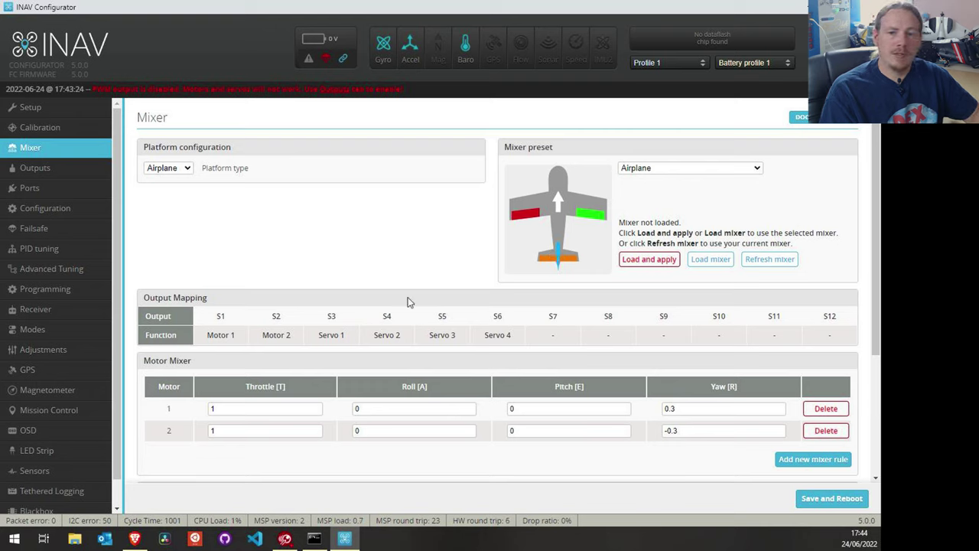
click(706, 261)
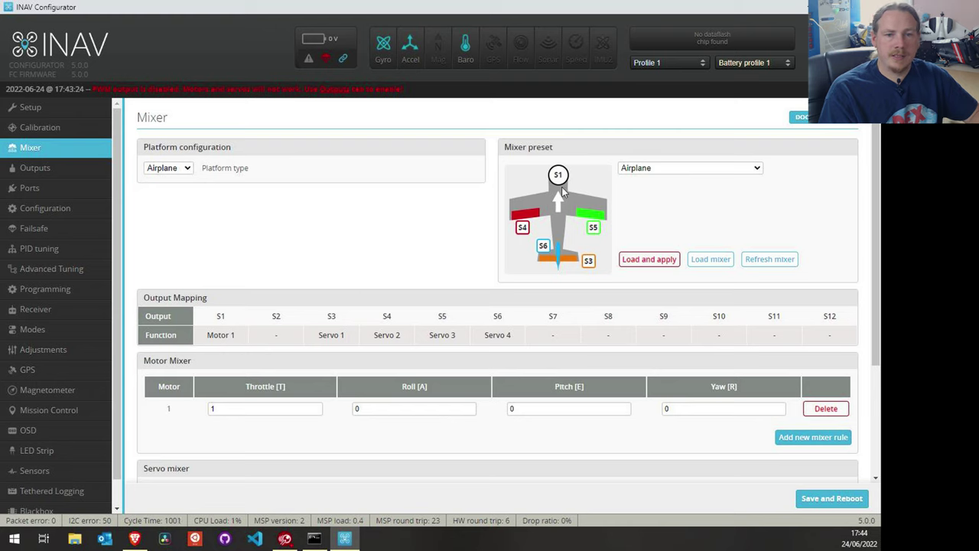
click(673, 221)
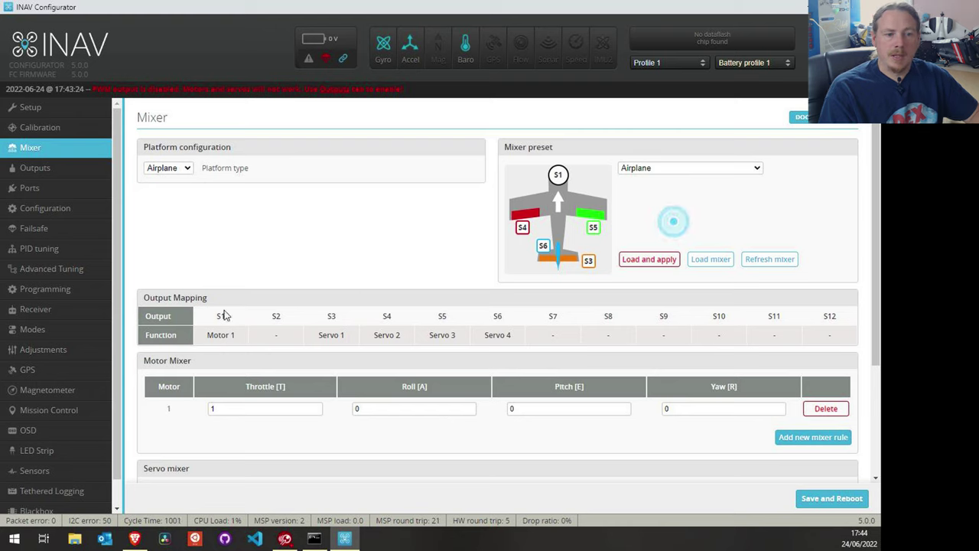
double_click(221, 318)
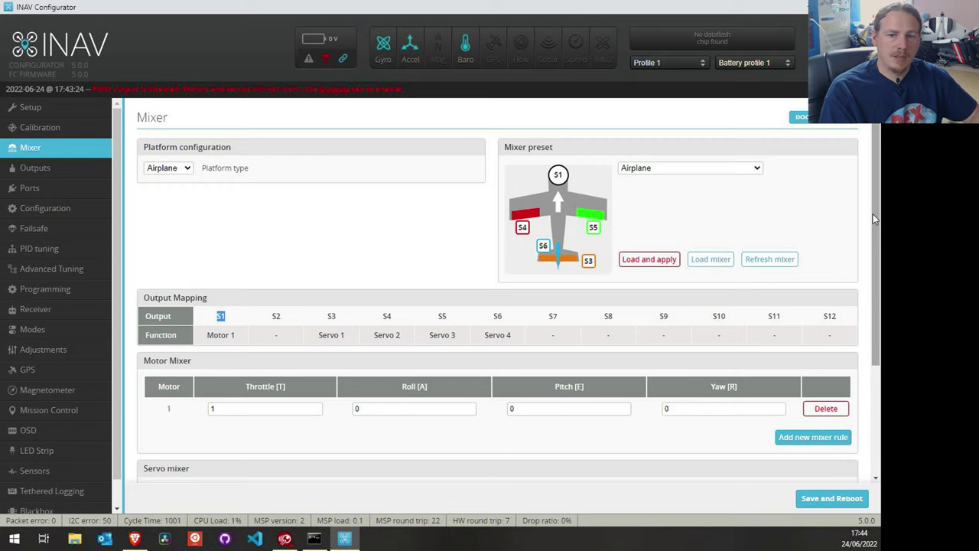
- Renumber the servo mixer so that the Stabilized Pitch rule uses servo 3 and the last Stabilized Roll rule uses servo 1
drag(873, 213, 877, 296)
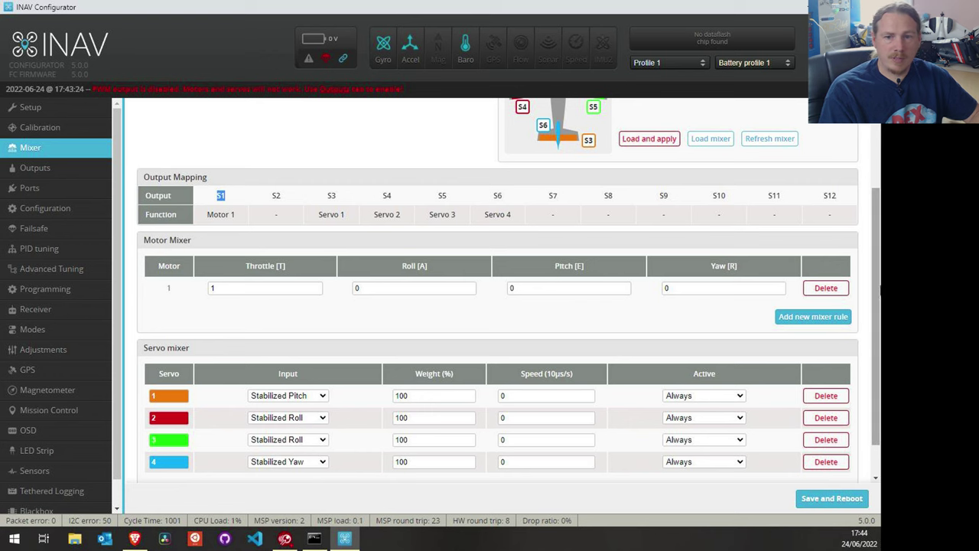
scroll(871, 283, up, 1)
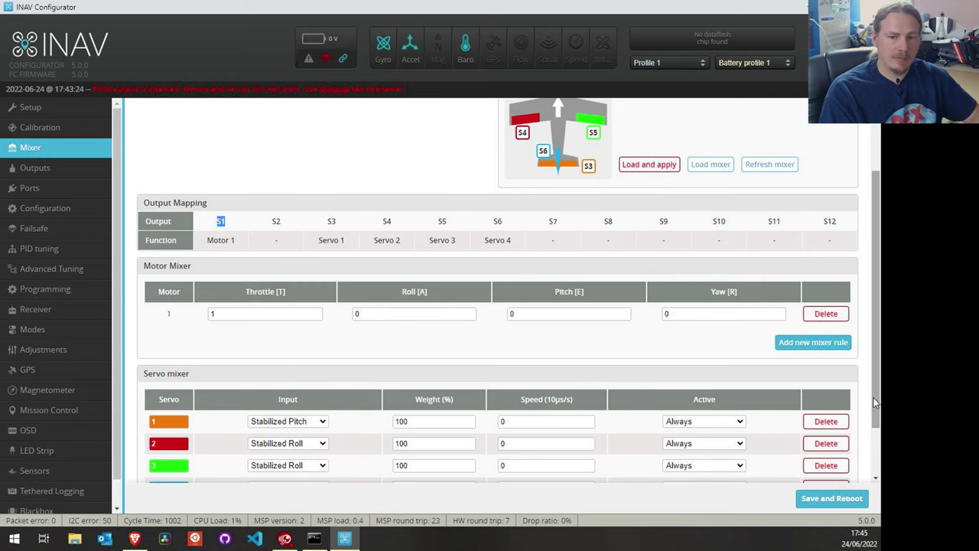
scroll(876, 403, down, 1)
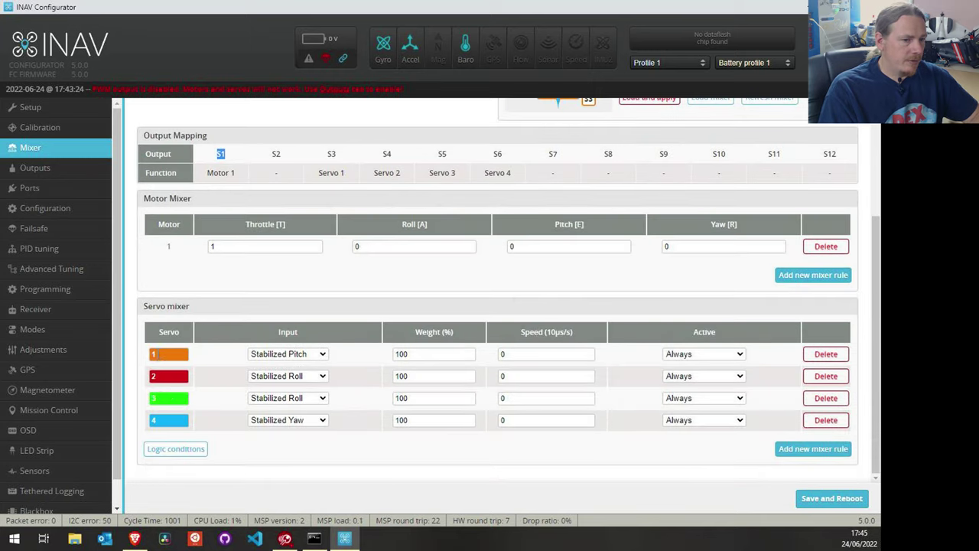
click(157, 354)
scroll(159, 353, up, 2)
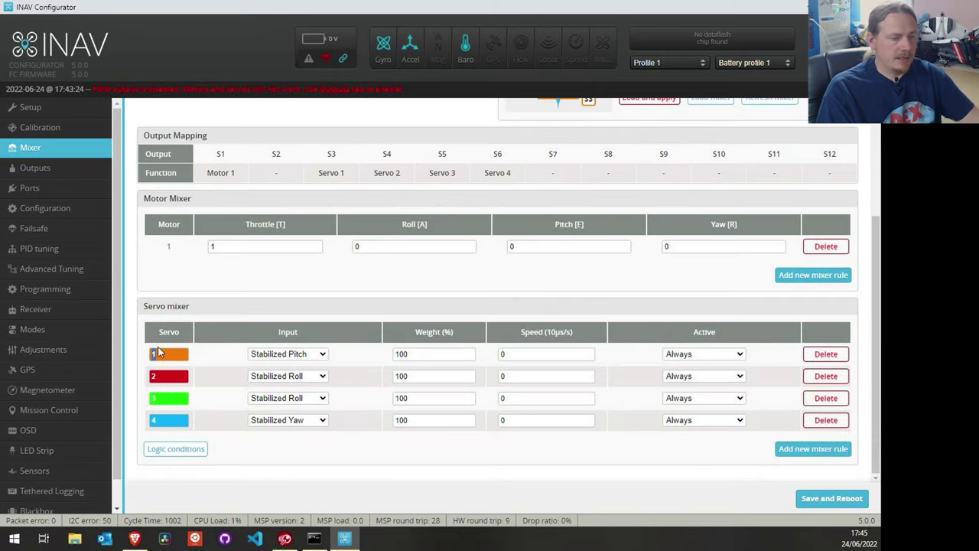
double_click(164, 397)
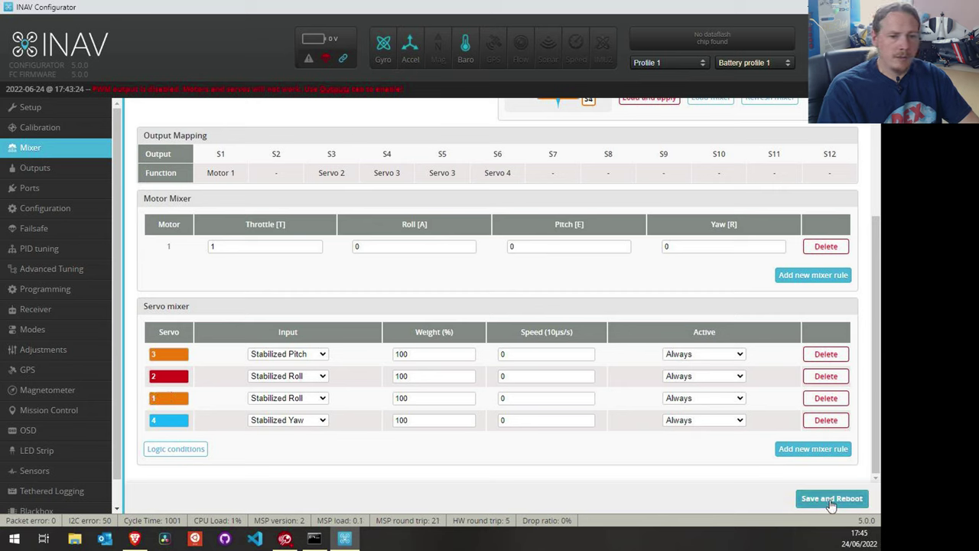
click(169, 352)
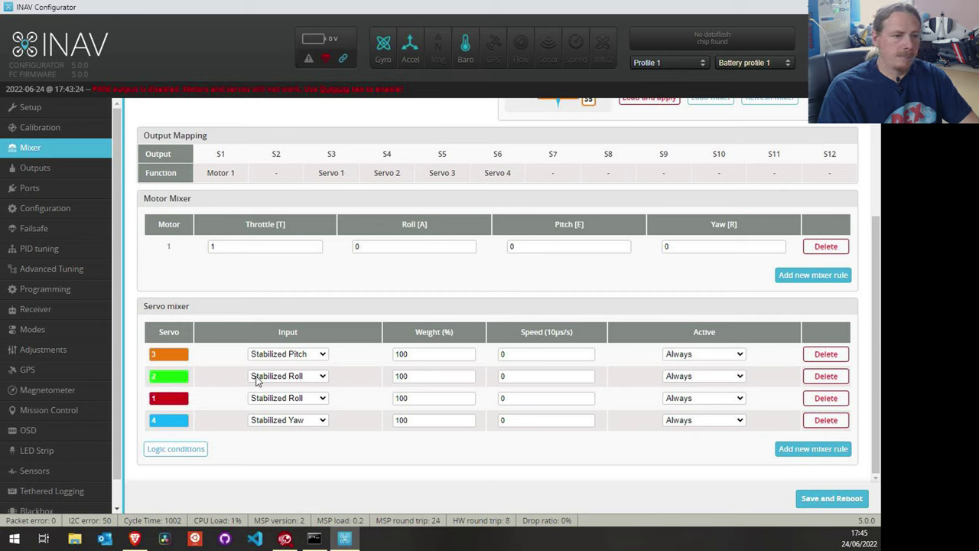
- Compare the renumbered servo mixer rules with the output mapping and the output labels on the airplane image
scroll(289, 391, up, 1)
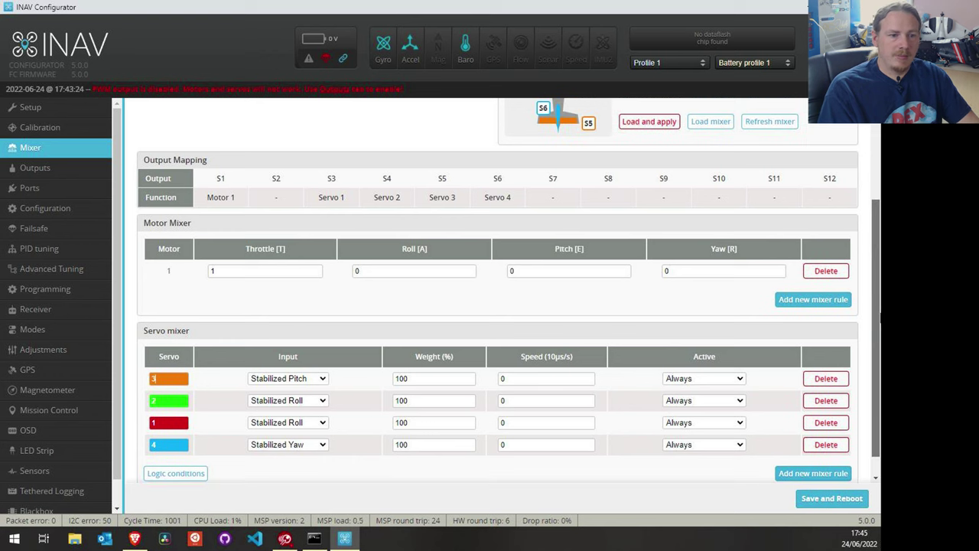
scroll(497, 344, down, 1)
scroll(497, 344, up, 1)
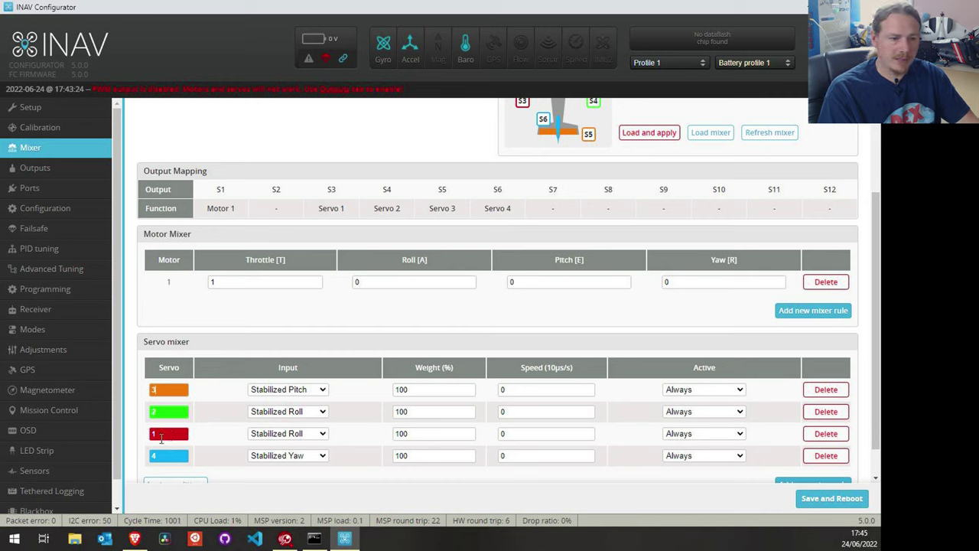
scroll(878, 421, up, 1)
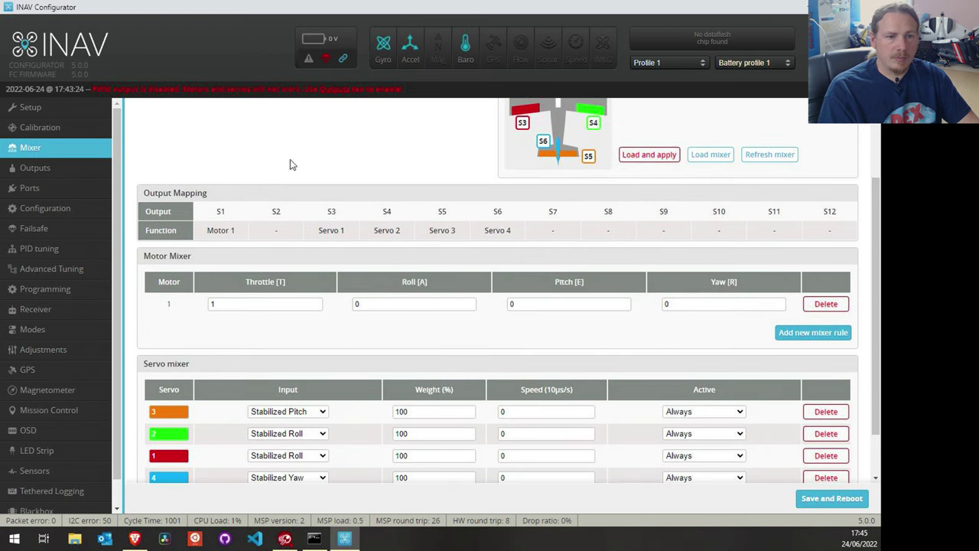
double_click(331, 211)
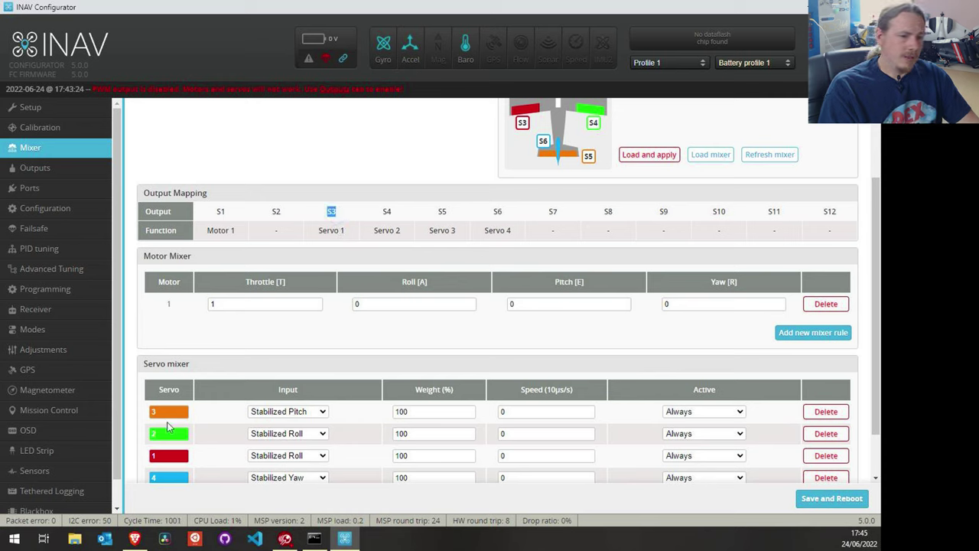
drag(166, 432, 145, 436)
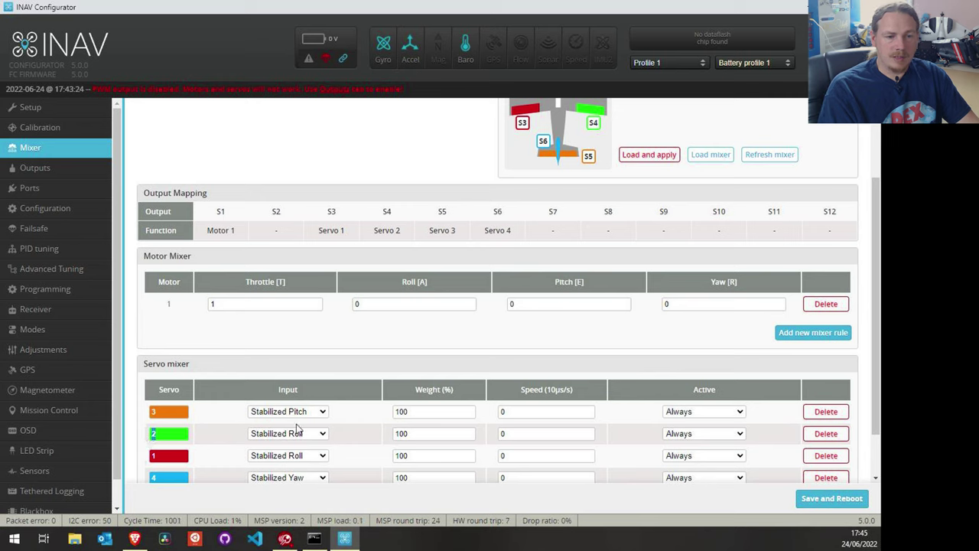
drag(399, 229, 389, 232)
double_click(387, 212)
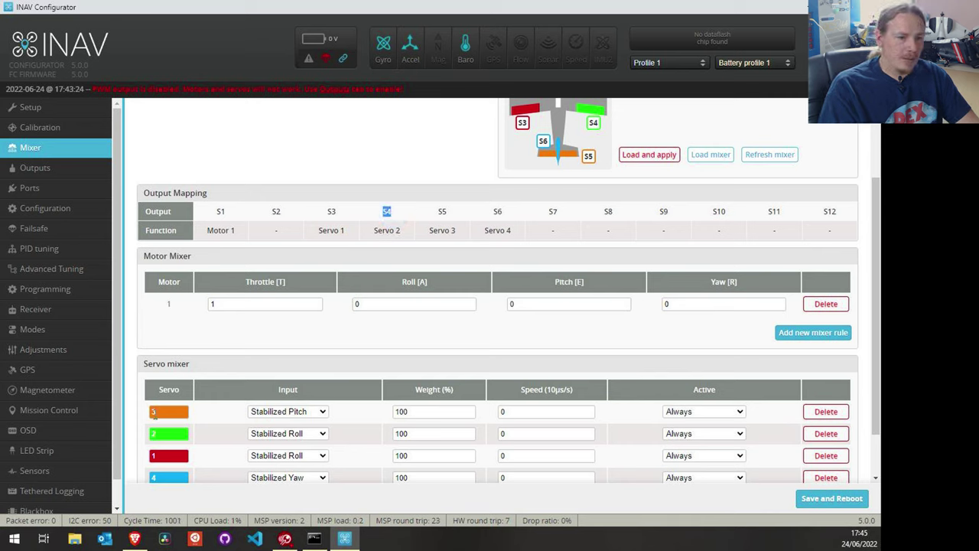
double_click(153, 413)
drag(457, 232, 447, 227)
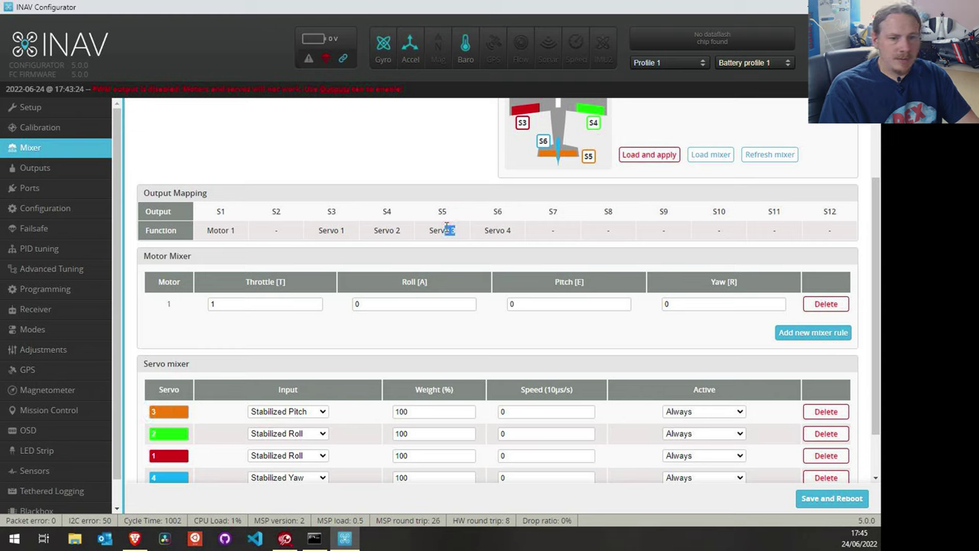
double_click(444, 212)
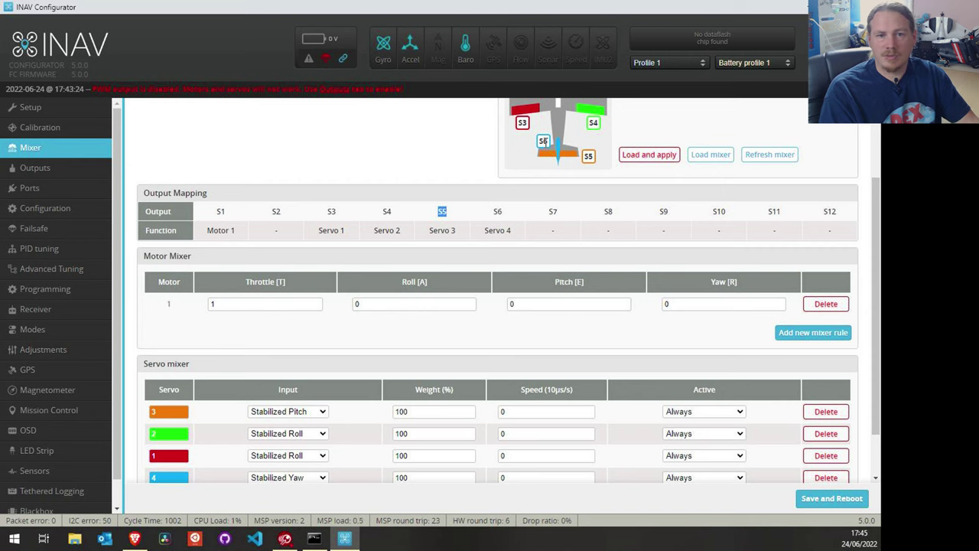
scroll(880, 268, up, 1)
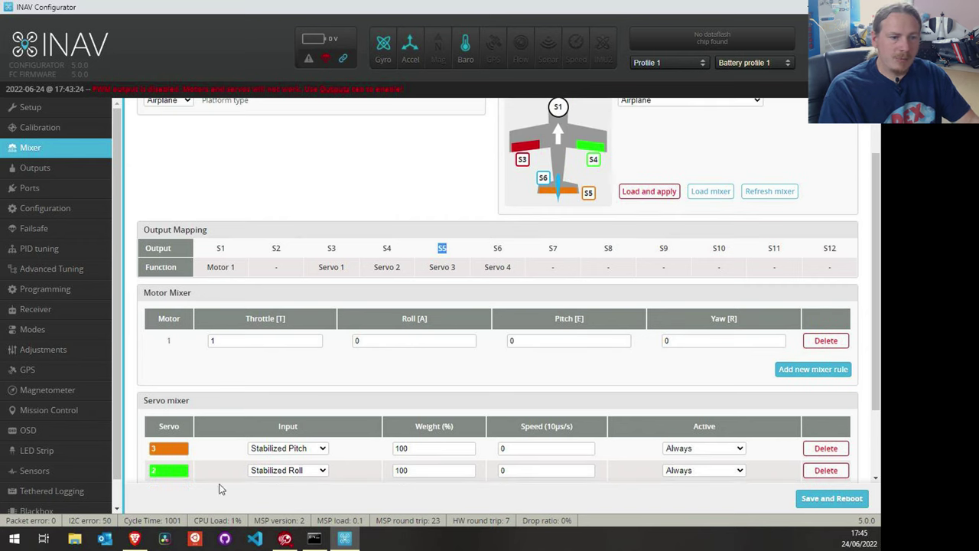
drag(878, 293, 540, 71)
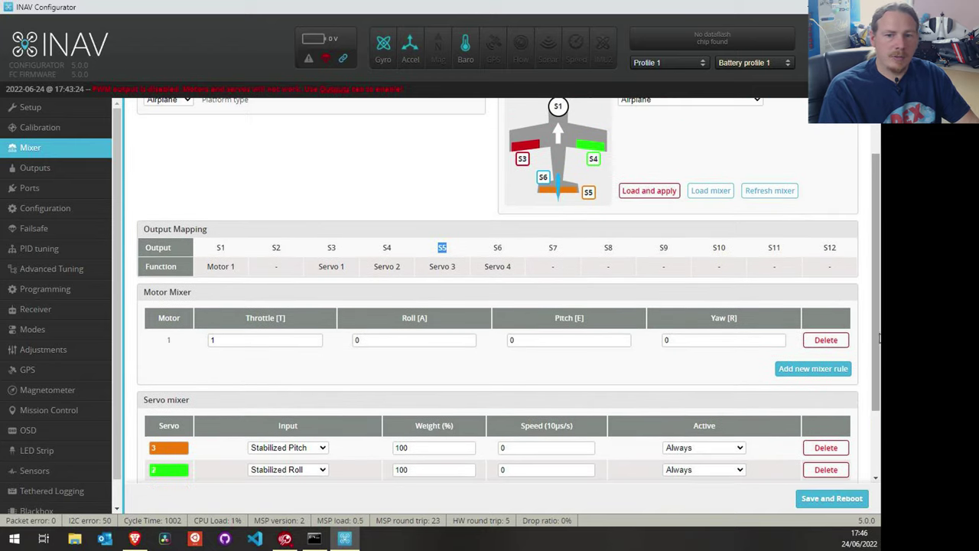
- Delete the Stabilized Yaw rule from the servo mixer and check the output labels on the airplane image
drag(877, 334, 876, 398)
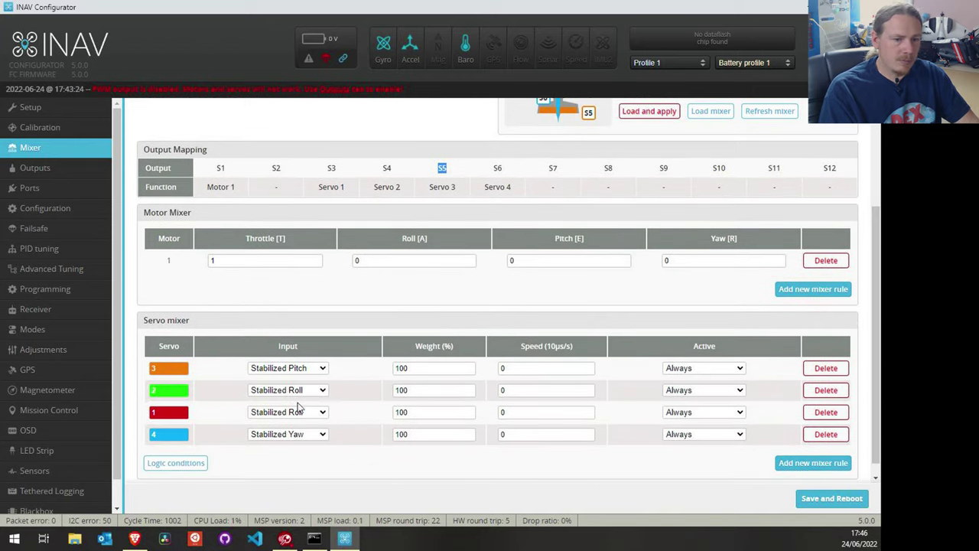
click(826, 433)
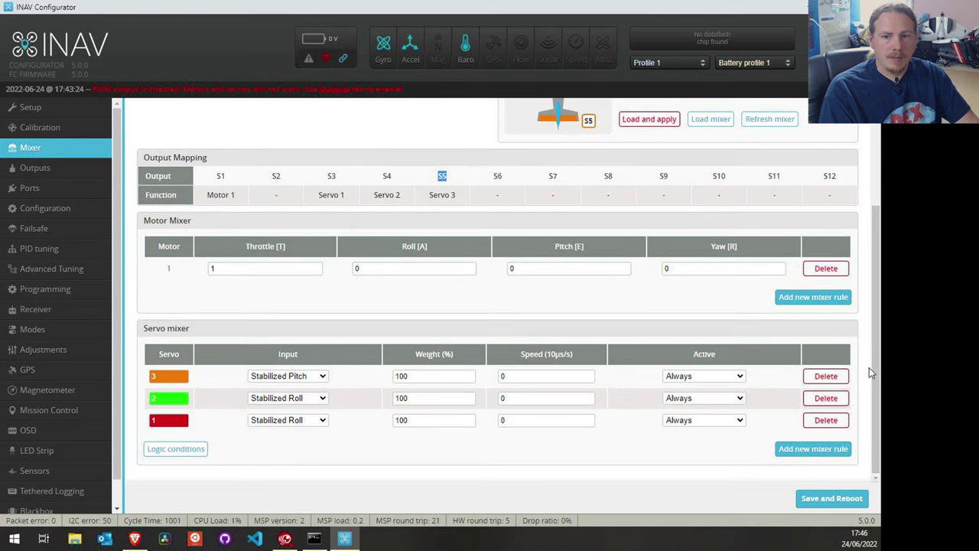
scroll(872, 369, up, 1)
scroll(872, 369, up, 2)
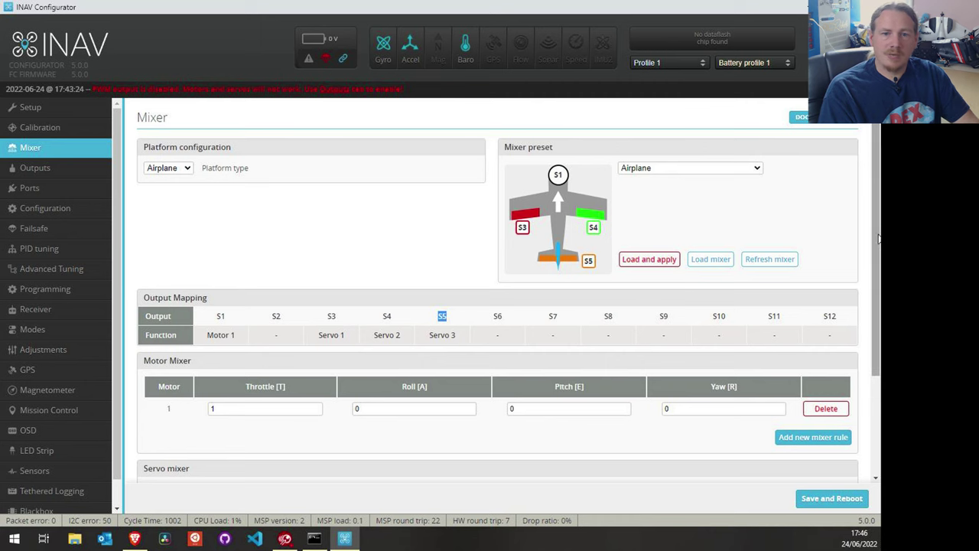
scroll(548, 254, down, 1)
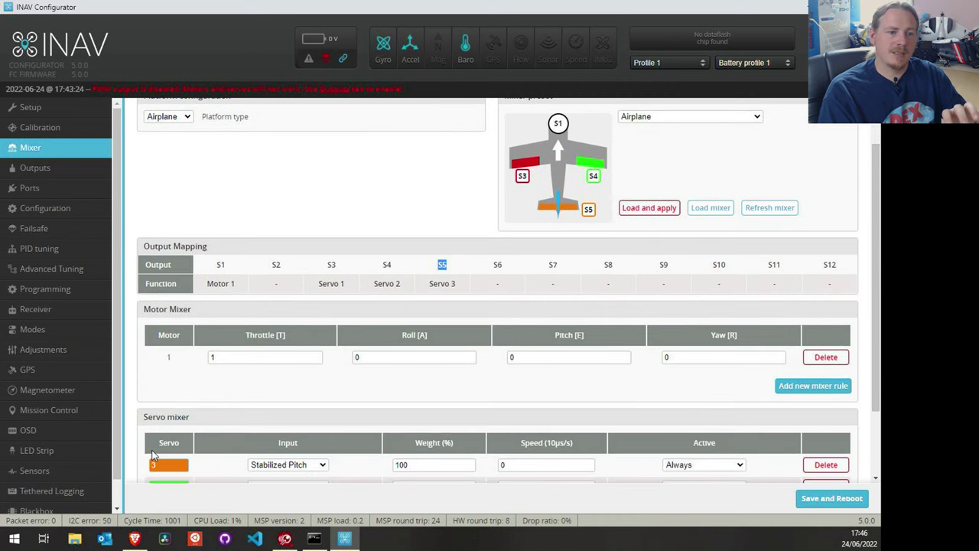
scroll(230, 390, down, 2)
scroll(191, 388, up, 1)
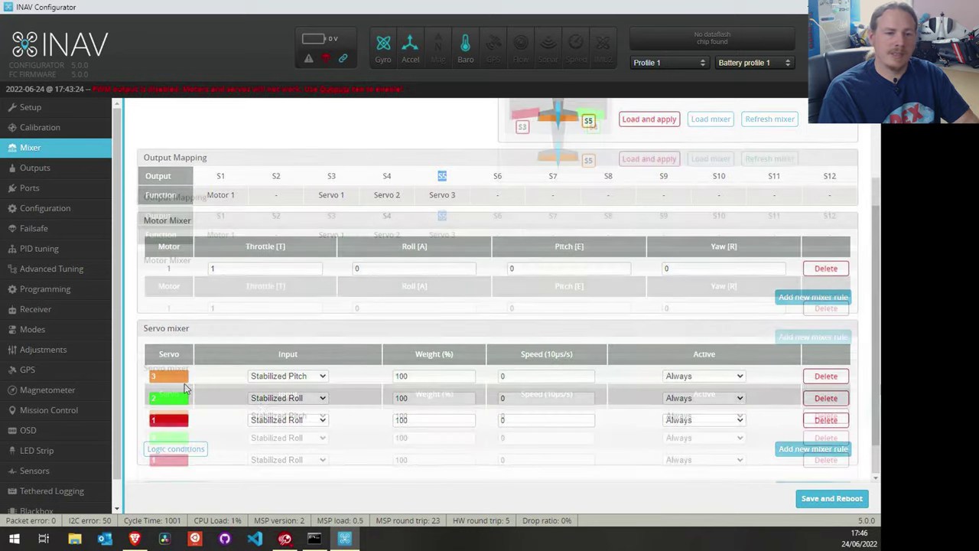
- Add a second rule to the motor mixer and set the yaw of both motors to 0.3
click(815, 338)
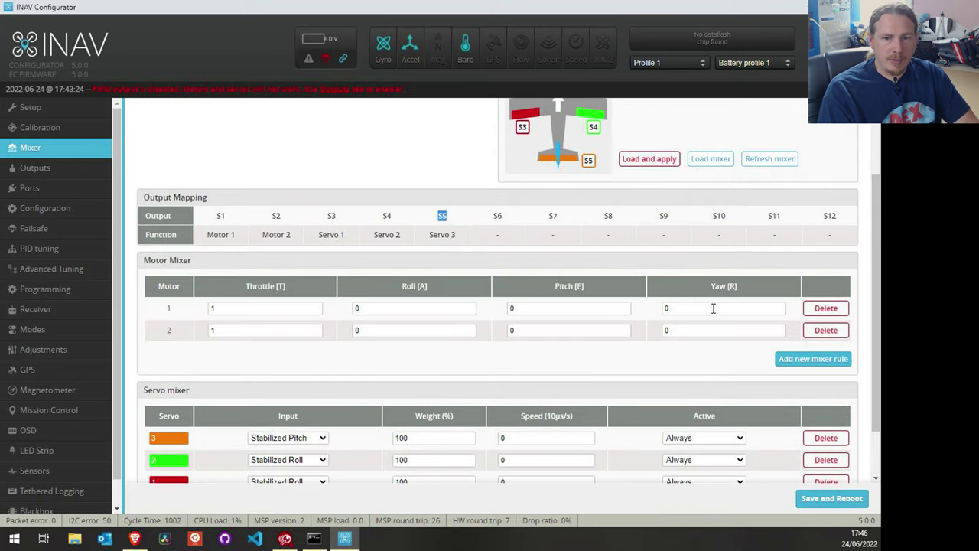
drag(711, 307, 658, 310)
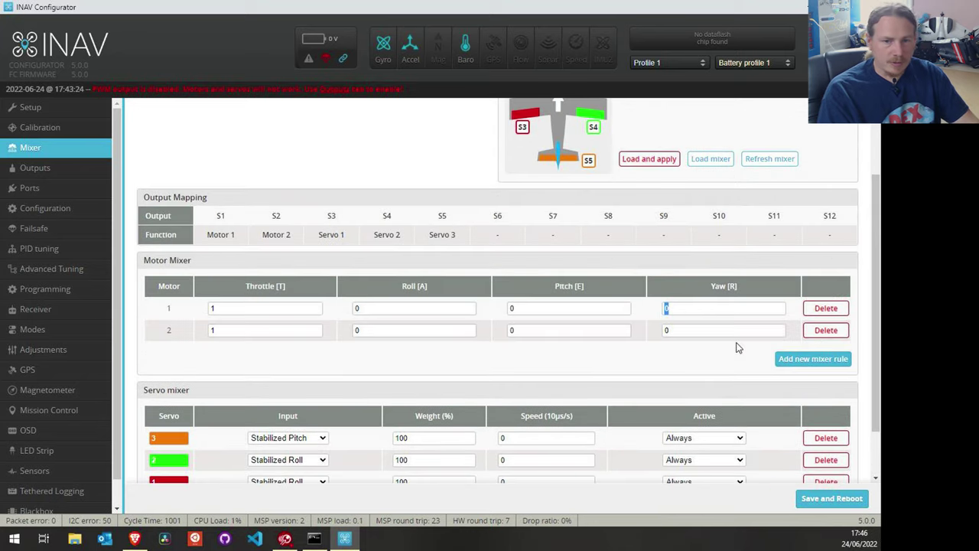
text(0.3)
click(683, 329)
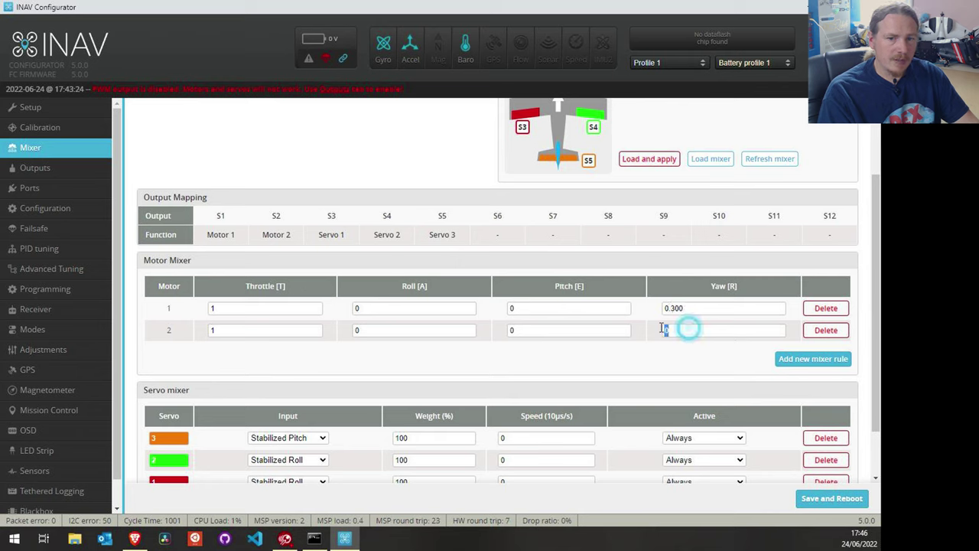
click(693, 310)
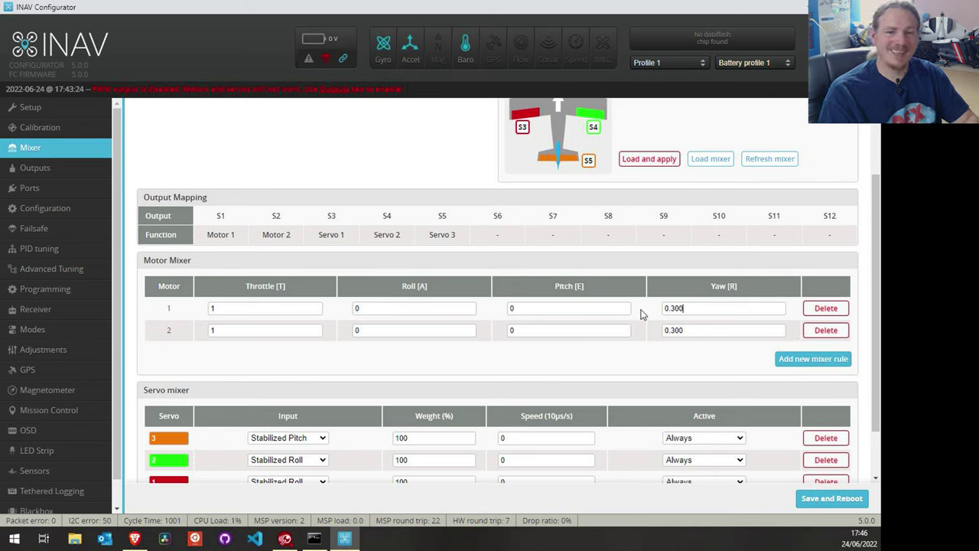
click(705, 330)
scroll(872, 325, down, 1)
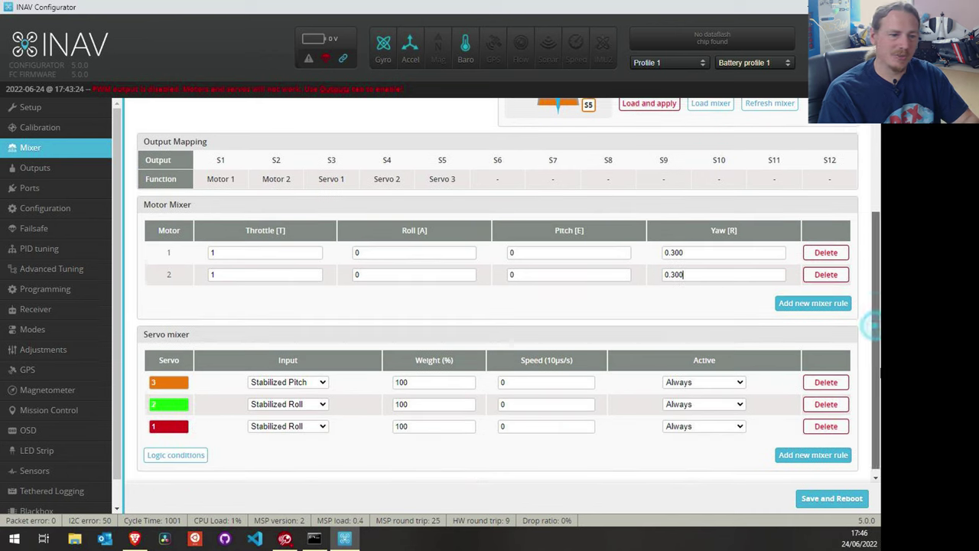
scroll(636, 437, up, 3)
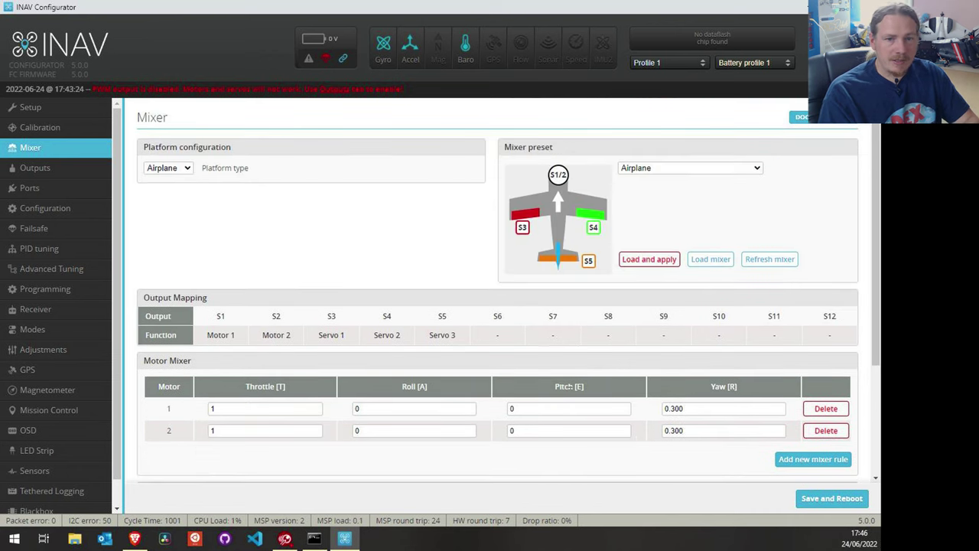
- Switch the platform type to Multirotor and toggle the reversed motor direction to compare propeller directions on the Quad X image
click(174, 169)
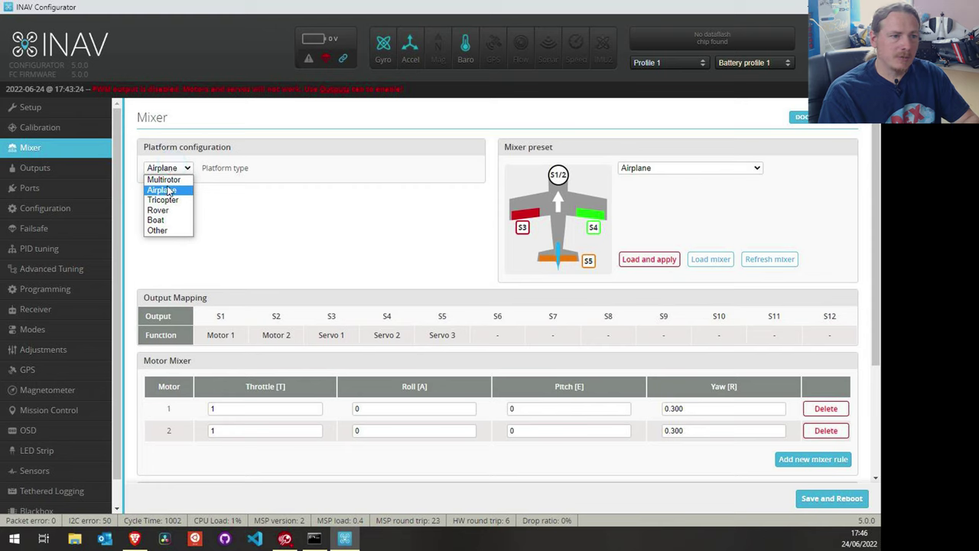
click(164, 179)
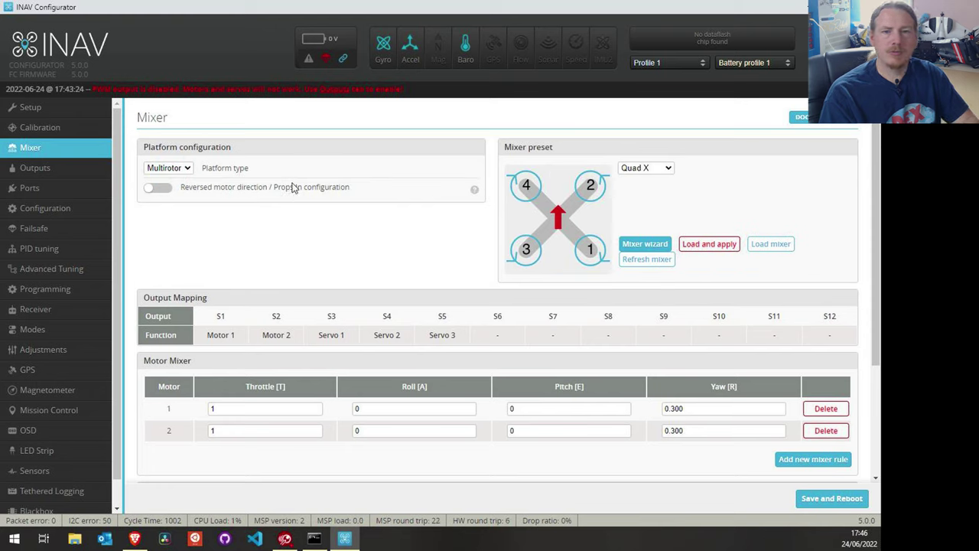
click(153, 189)
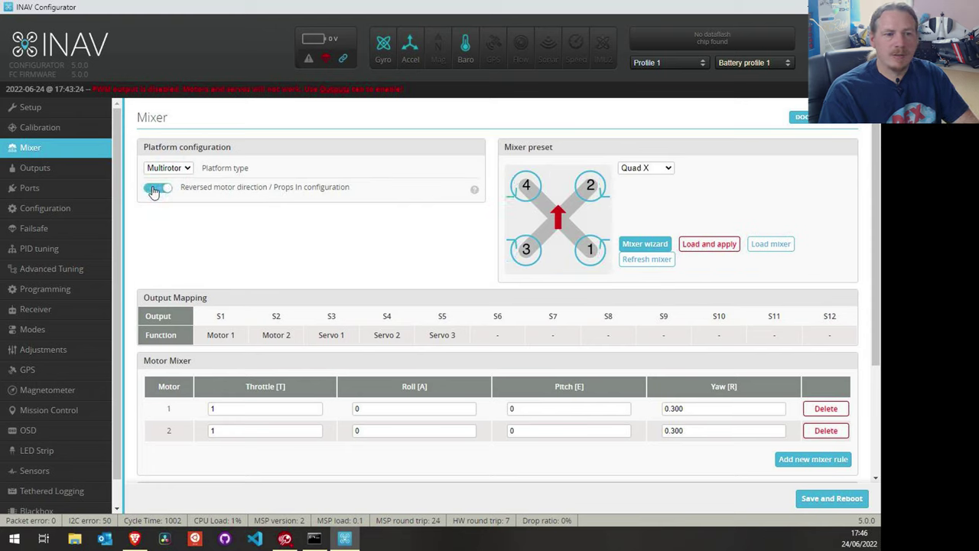
click(154, 190)
click(154, 191)
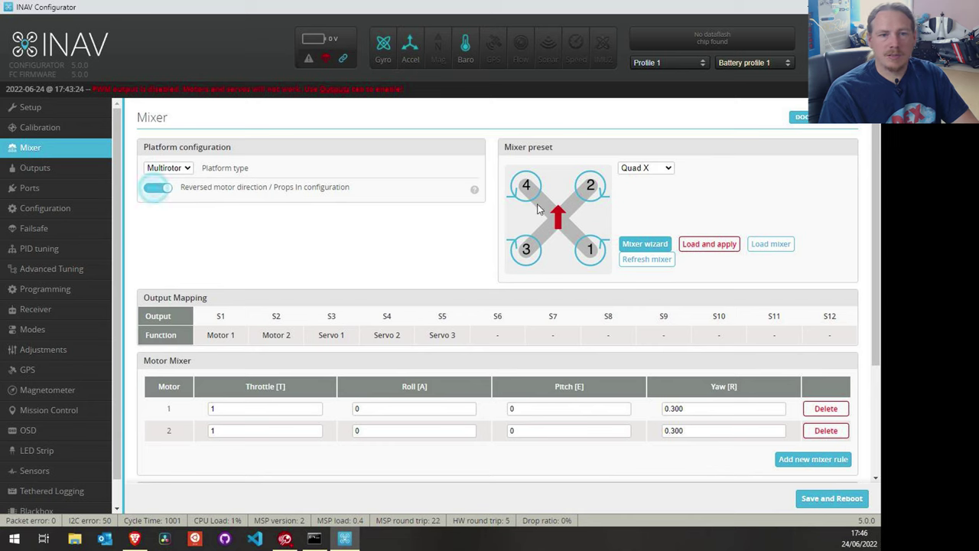
click(155, 189)
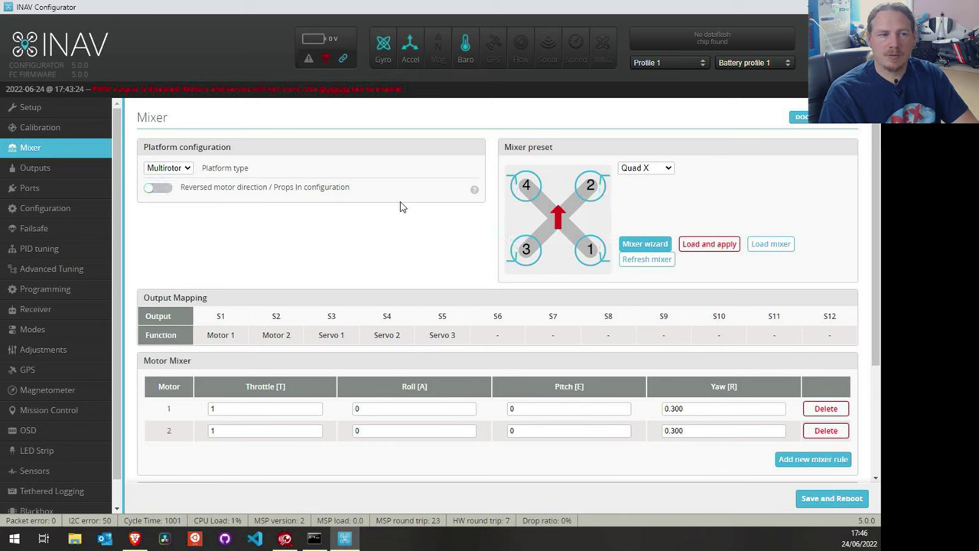
click(157, 190)
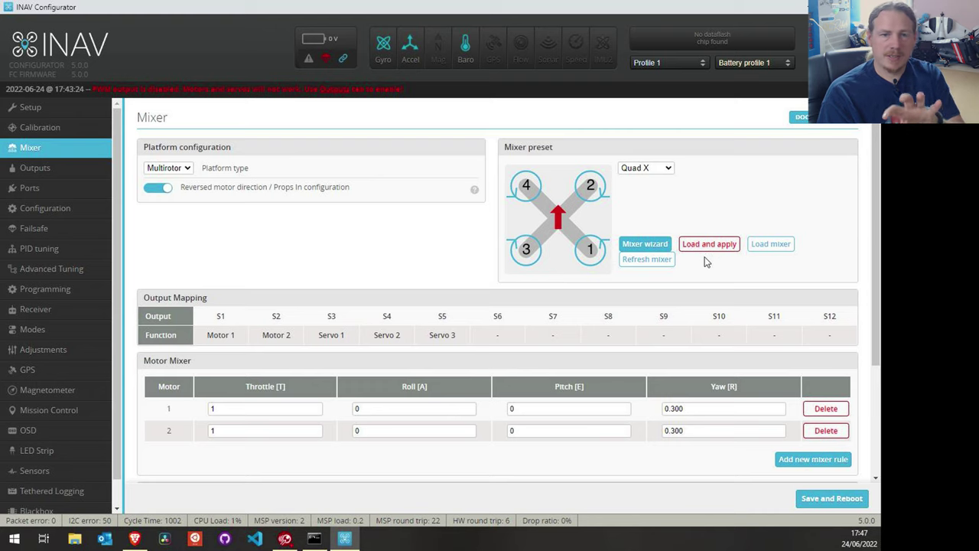
- Refresh the mixer to discard the unsaved Multirotor configuration and look over the Airplane mixer rules
click(646, 260)
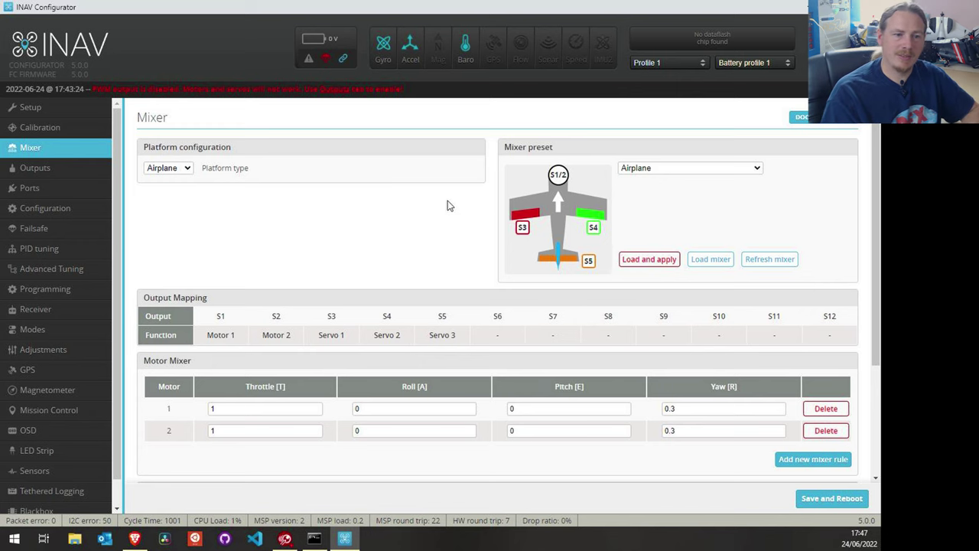
scroll(449, 206, down, 3)
scroll(427, 208, up, 3)
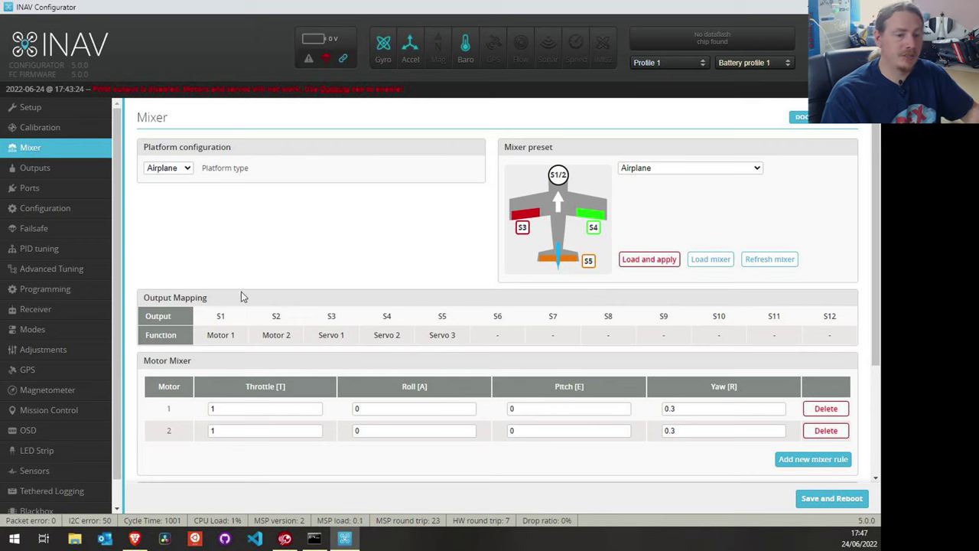
- Read the units conversions entry in the article in the Brave browser and open the Advanced Tuning page in INAV Configurator
click(135, 538)
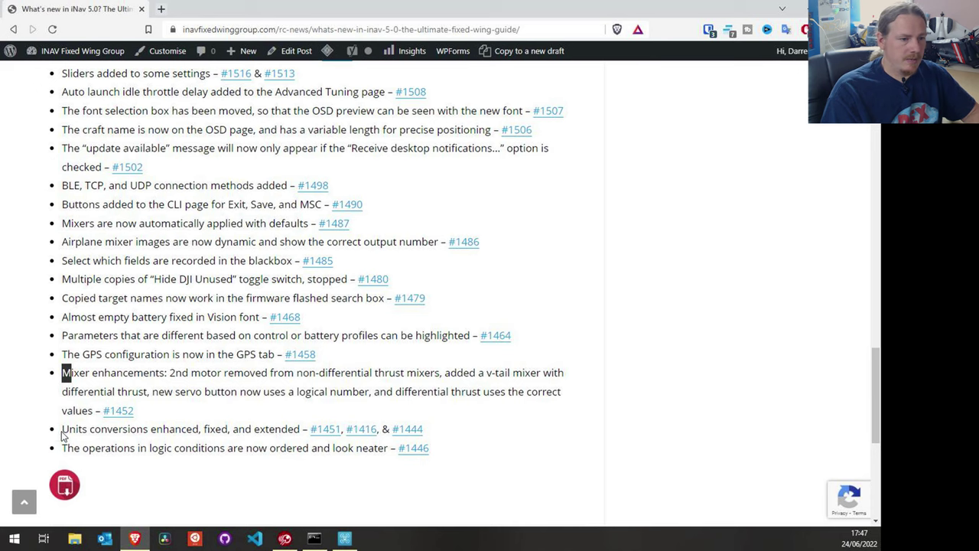
drag(64, 435, 77, 429)
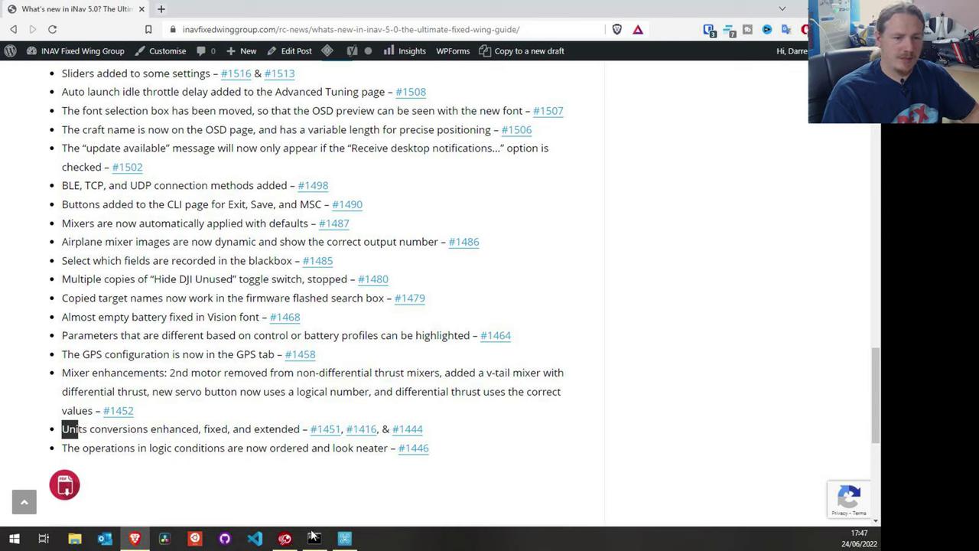
click(344, 539)
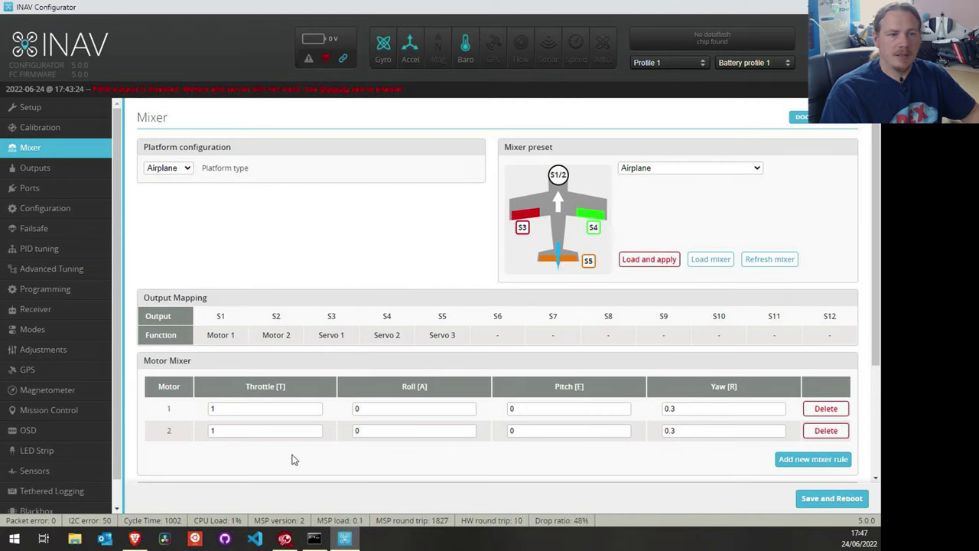
click(67, 272)
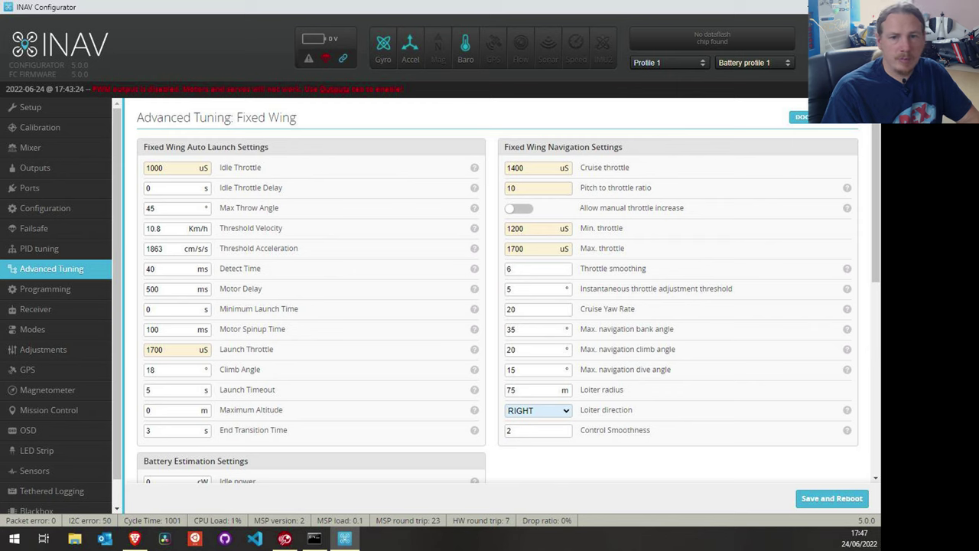
- Set the configurator's unit rendering to None in the application options and examine the units of the fixed wing settings
click(822, 34)
click(588, 243)
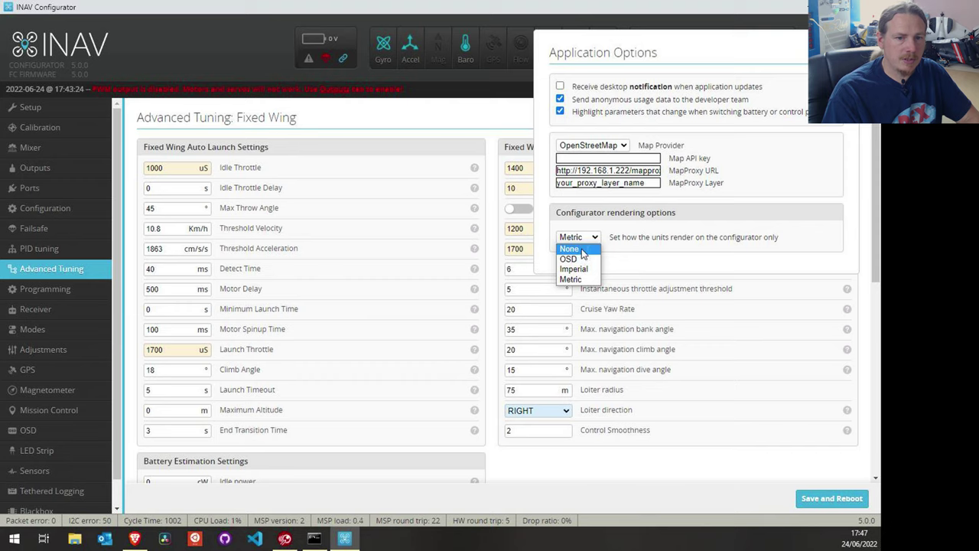
click(584, 253)
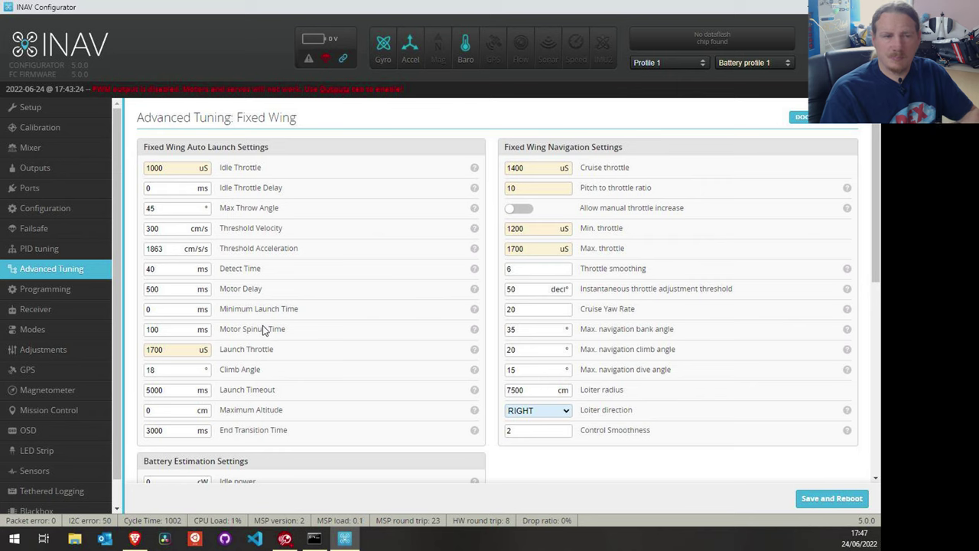
mouse_move(476, 372)
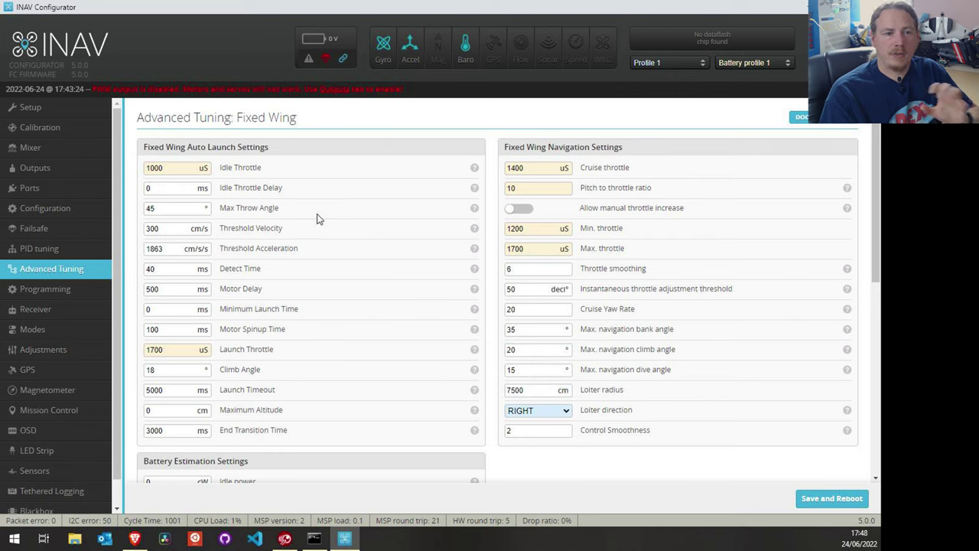
click(264, 173)
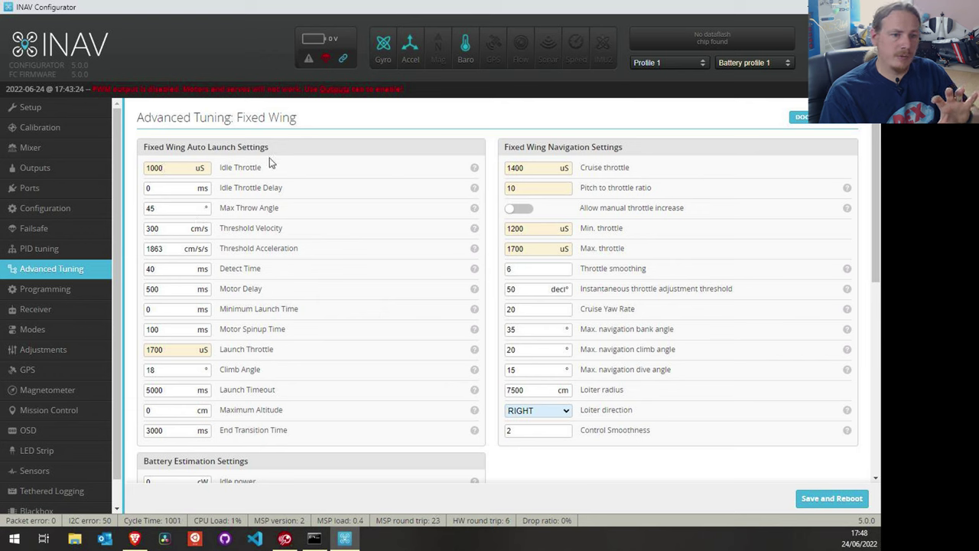
- Set the configurator's unit rendering to Metric in the application options and close them
click(841, 42)
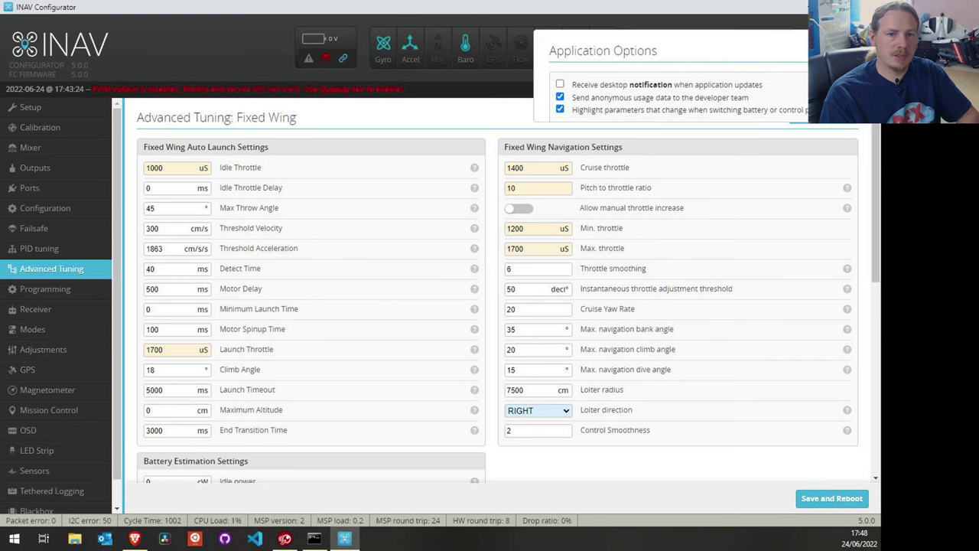
click(589, 239)
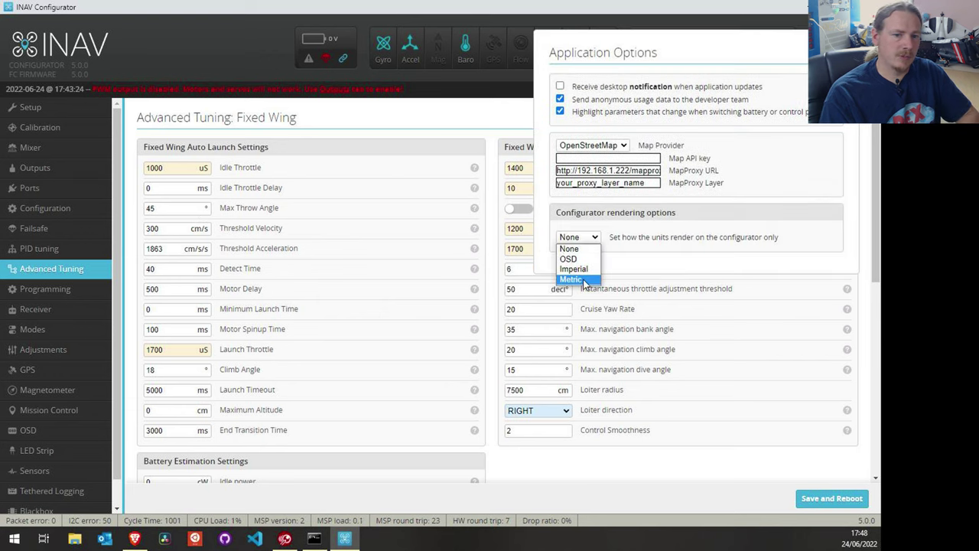
click(584, 280)
click(424, 132)
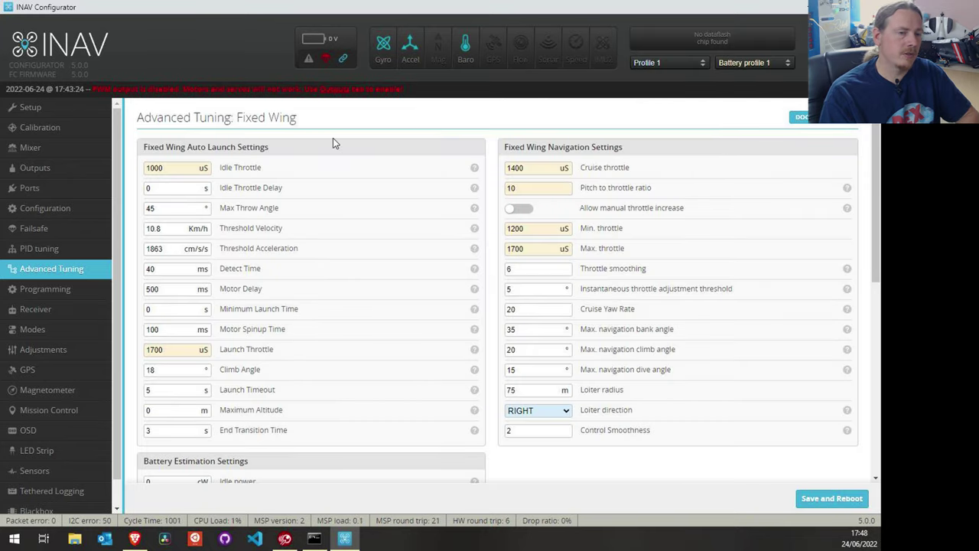
- Examine the metric units of the auto launch, navigation, battery estimation, RTH and landing settings on the Advanced Tuning page
click(186, 228)
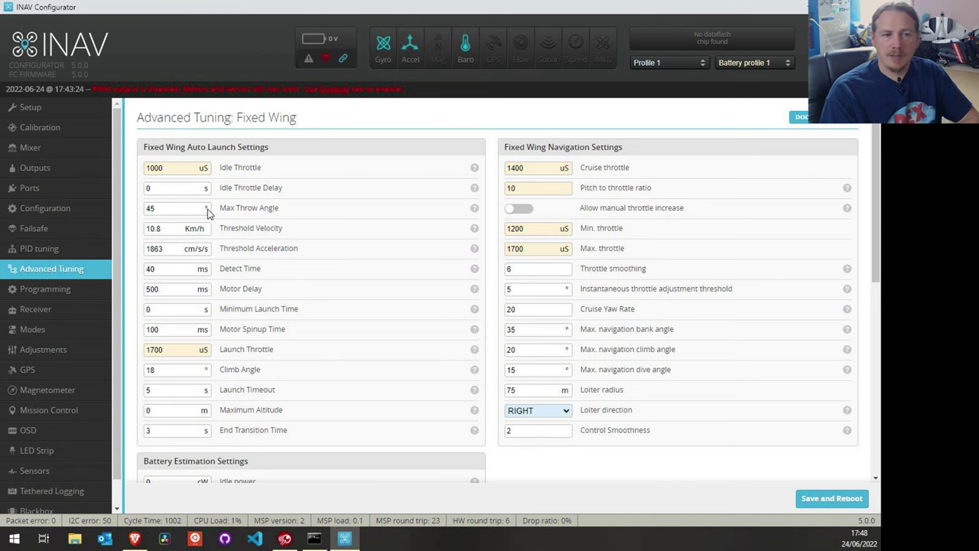
scroll(189, 212, down, 1)
scroll(191, 213, up, 1)
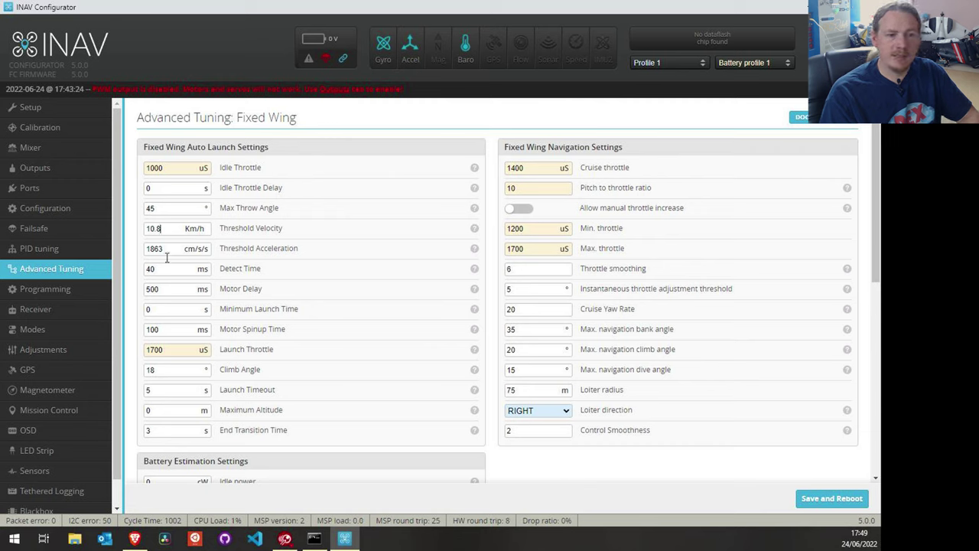
drag(171, 329, 146, 329)
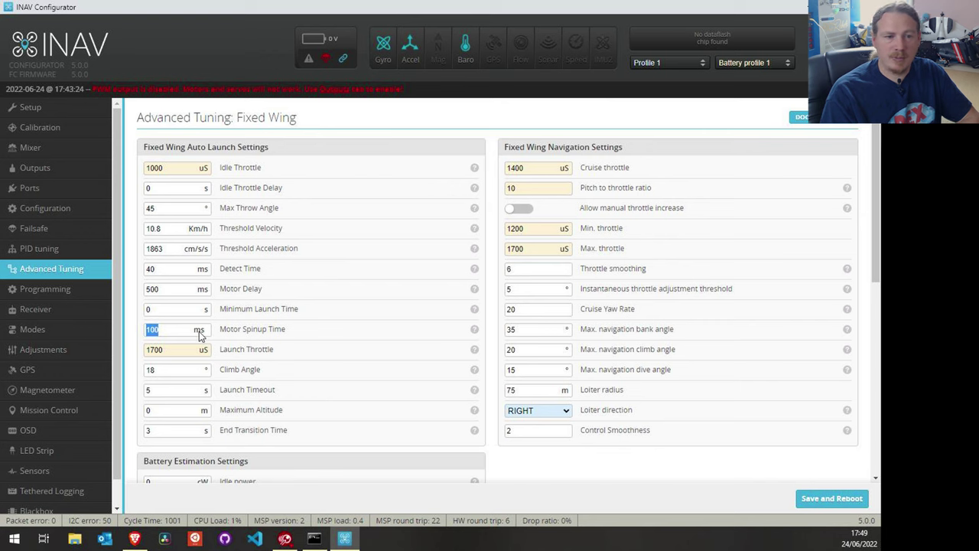
scroll(280, 330, down, 3)
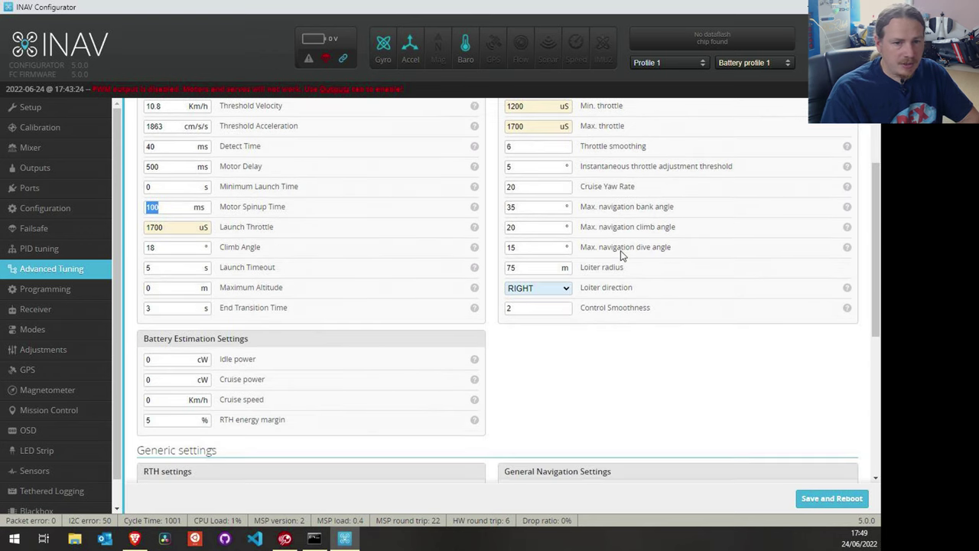
scroll(621, 256, down, 3)
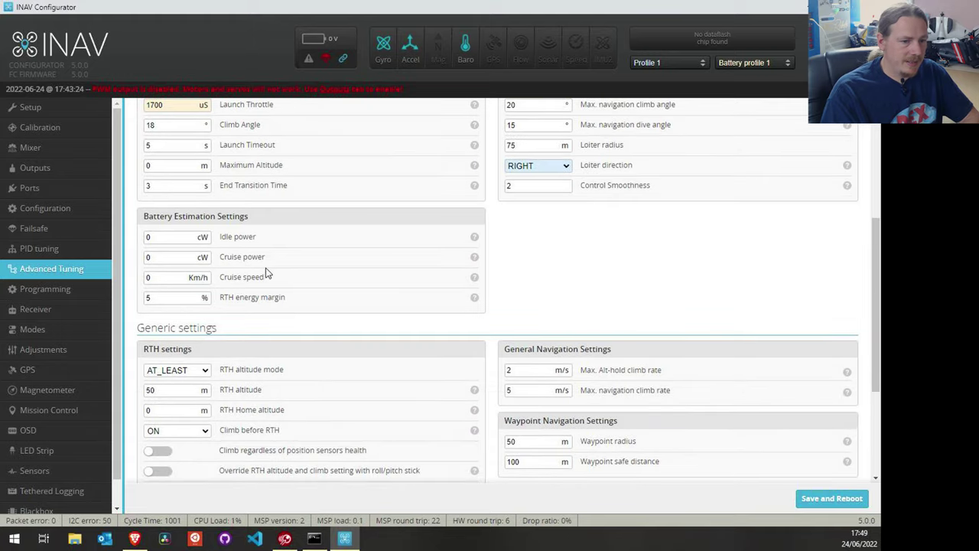
scroll(269, 271, down, 4)
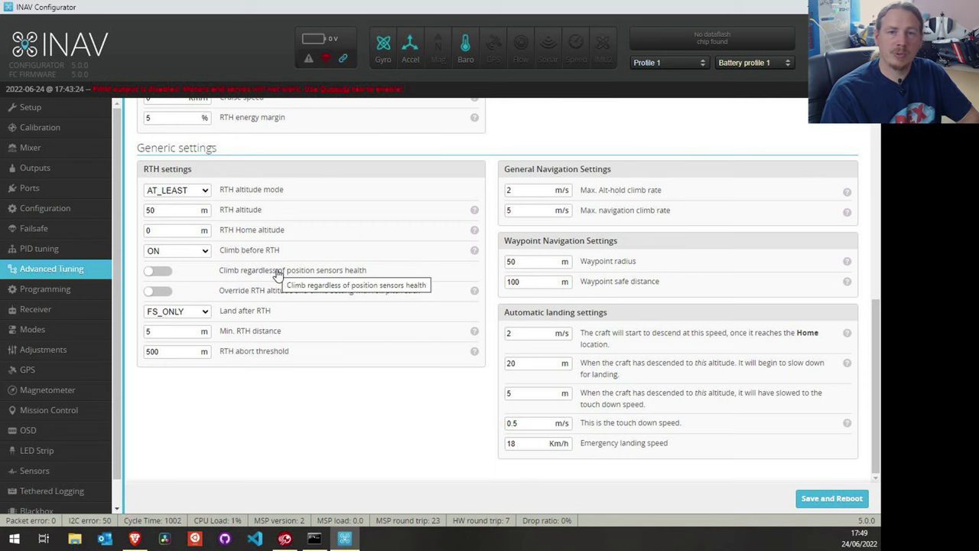
scroll(283, 276, up, 4)
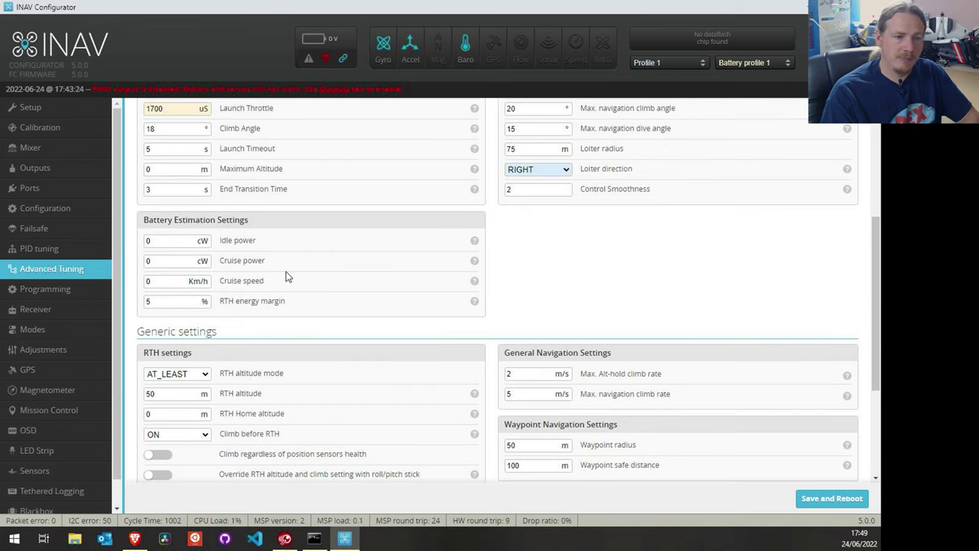
scroll(284, 278, up, 5)
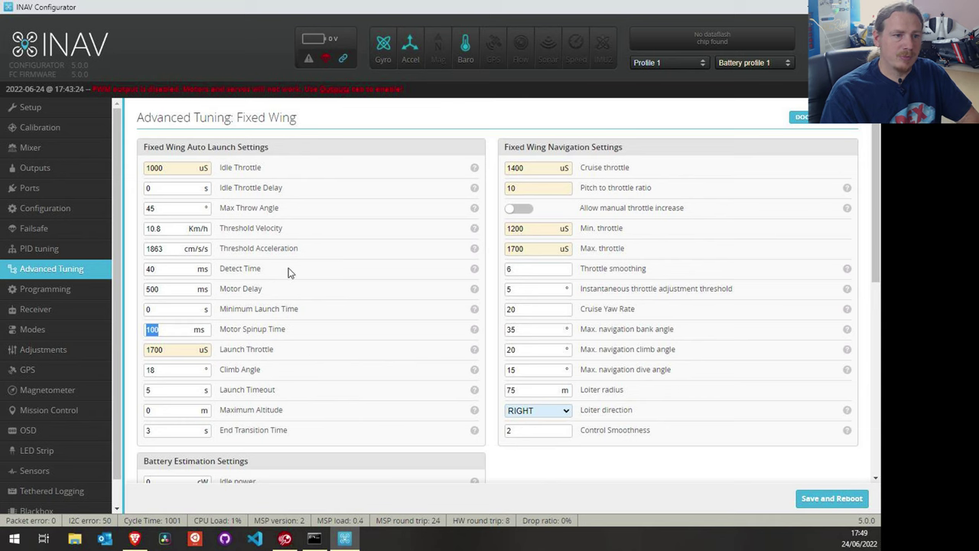
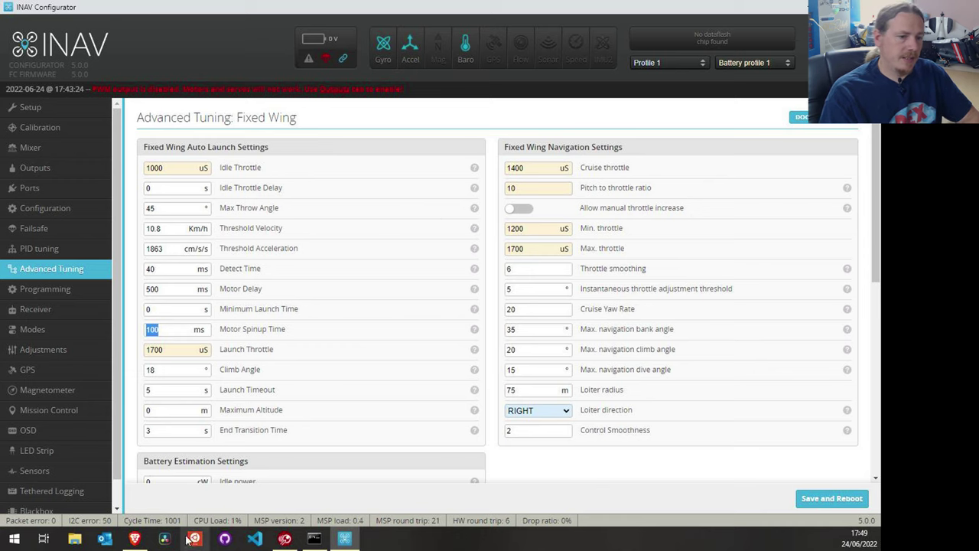
scroll(433, 290, down, 5)
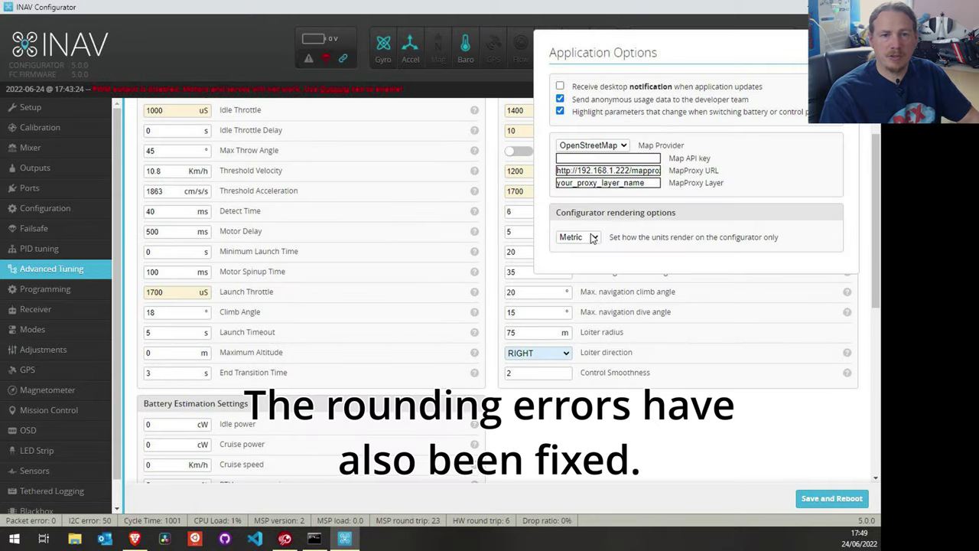
- Review the unit rendering choices, keep Metric selected, close the application options and look over the rest of the Advanced Tuning page
click(596, 237)
click(572, 279)
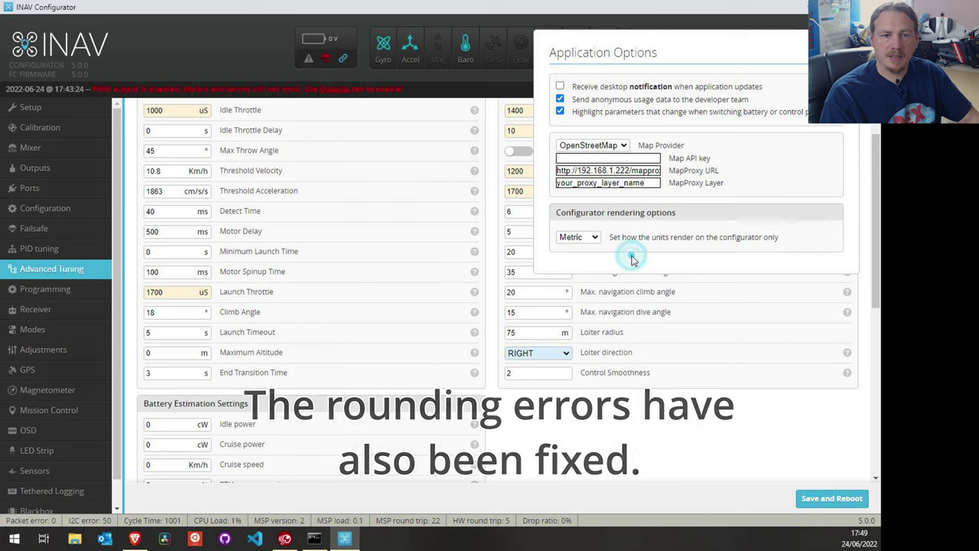
click(652, 438)
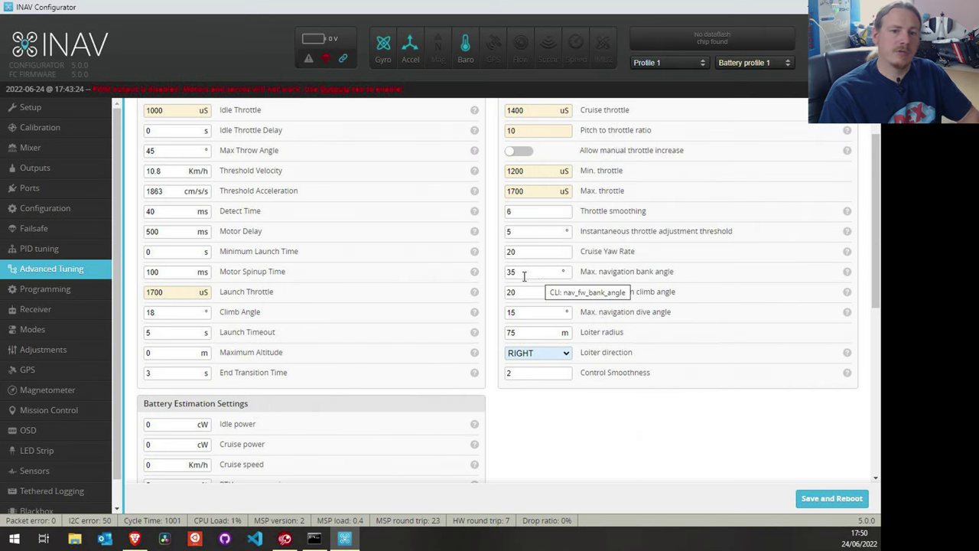
scroll(400, 291, down, 2)
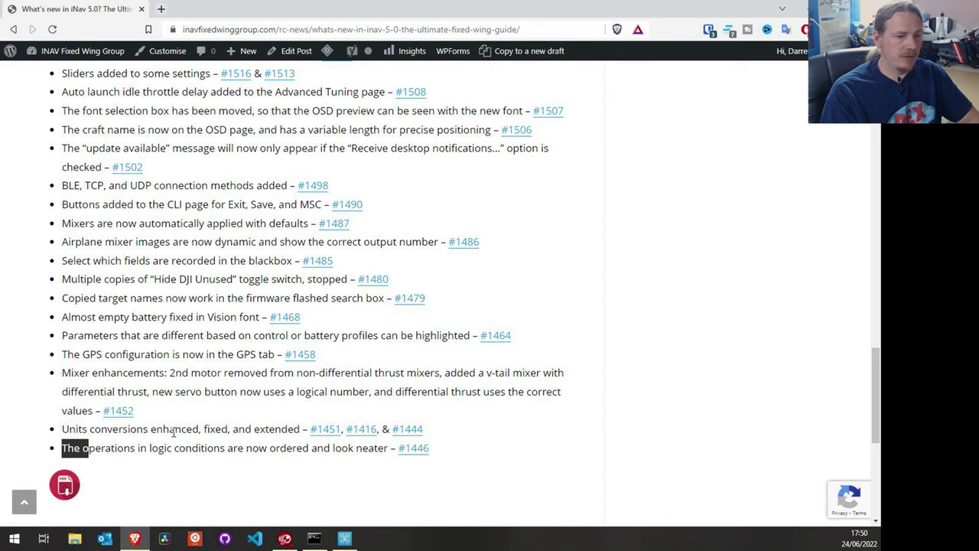
- Switch from the article to INAV Configurator, open the Programming page and examine the grouped operations available for logic condition 0
click(344, 539)
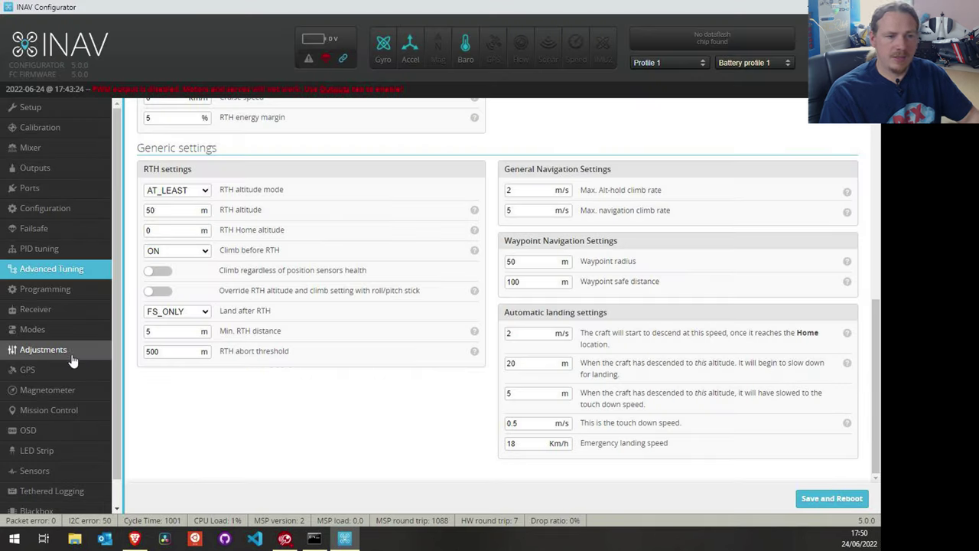
click(57, 291)
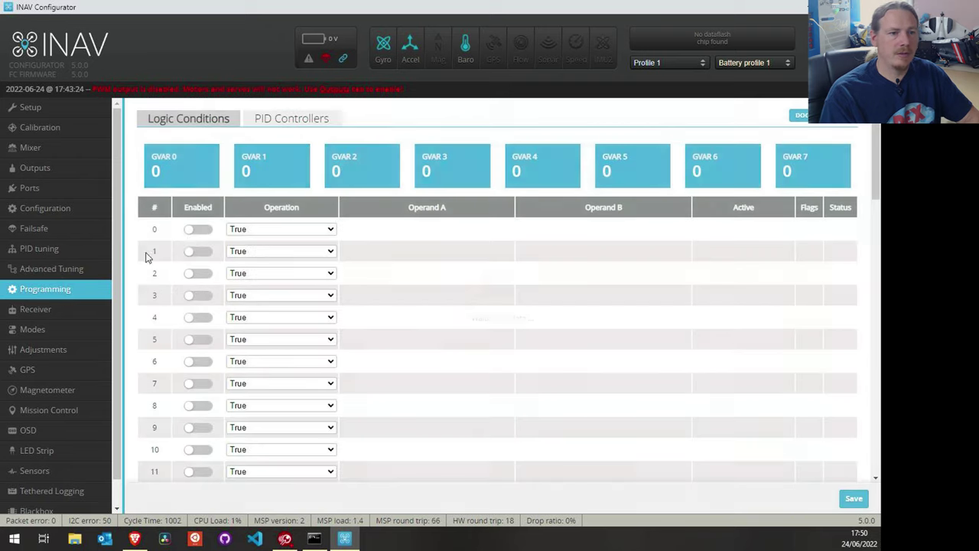
click(195, 230)
click(195, 229)
click(300, 228)
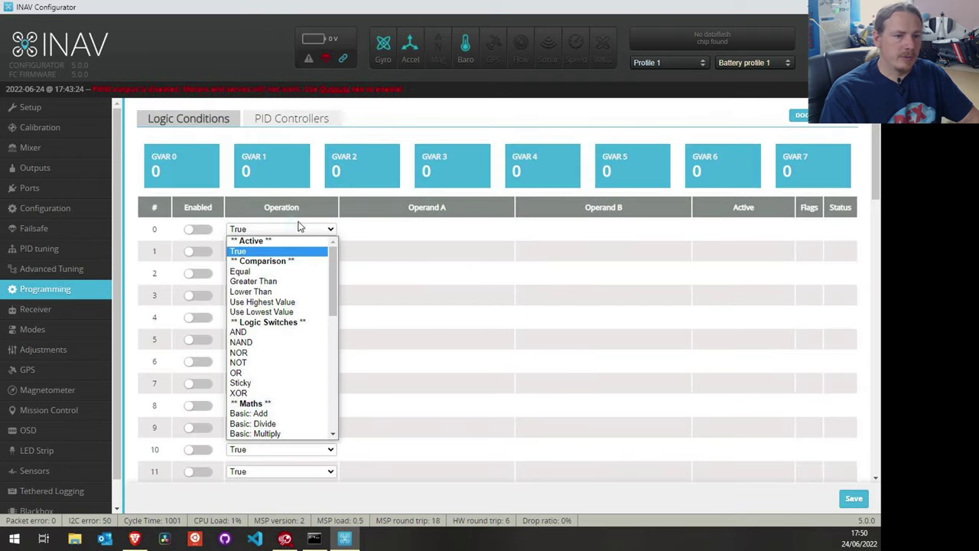
drag(333, 269, 338, 275)
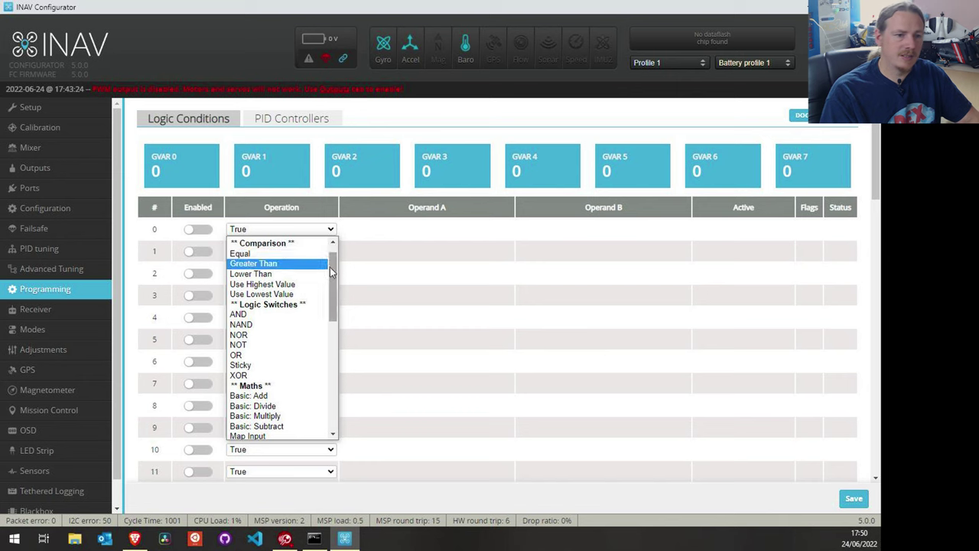
drag(331, 271, 327, 355)
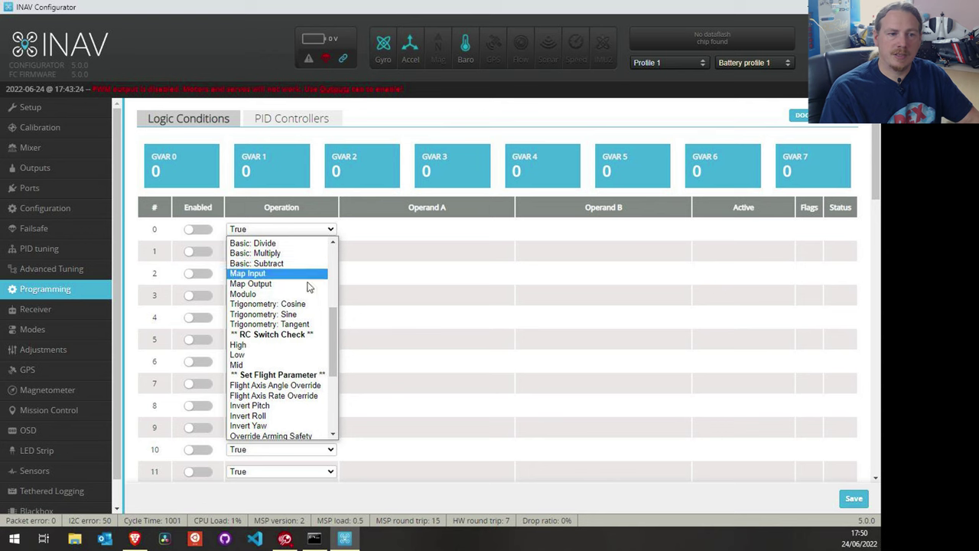
drag(332, 348, 327, 406)
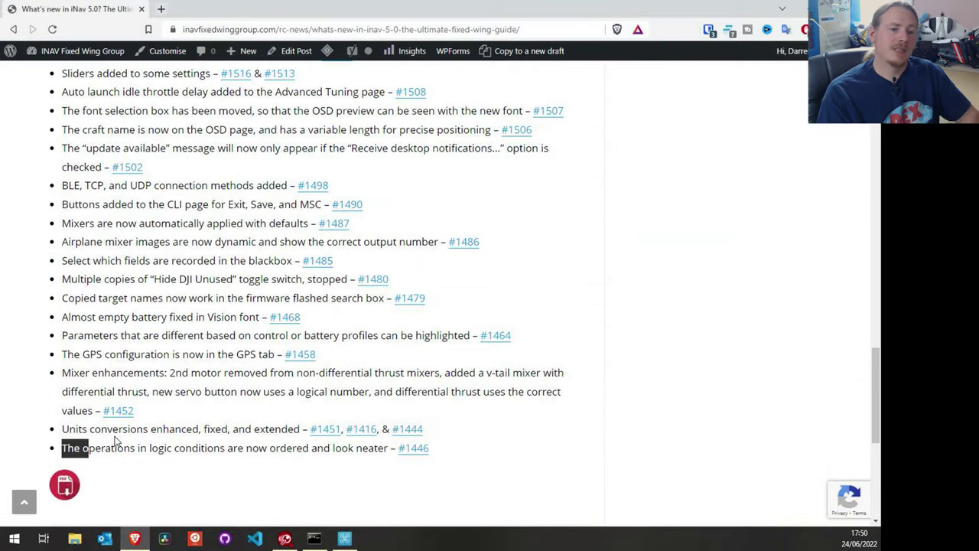
- Return to INAV Configurator from the article and examine the Configuration page, including the Other Features list
click(343, 538)
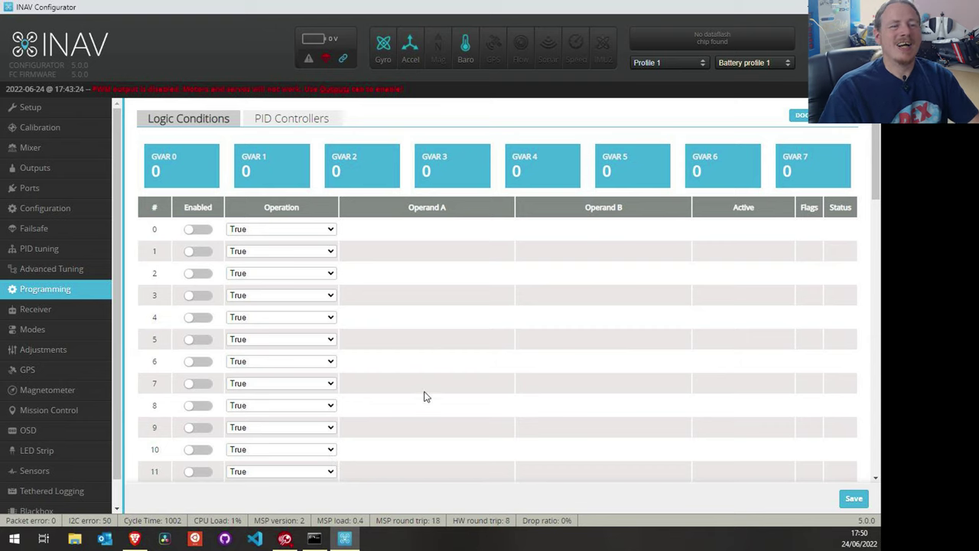
click(86, 208)
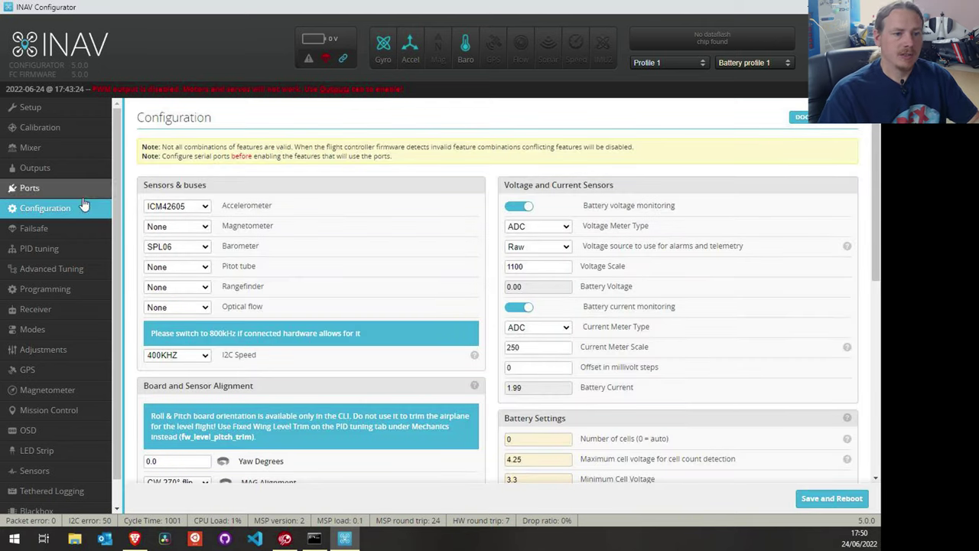
scroll(470, 239, down, 3)
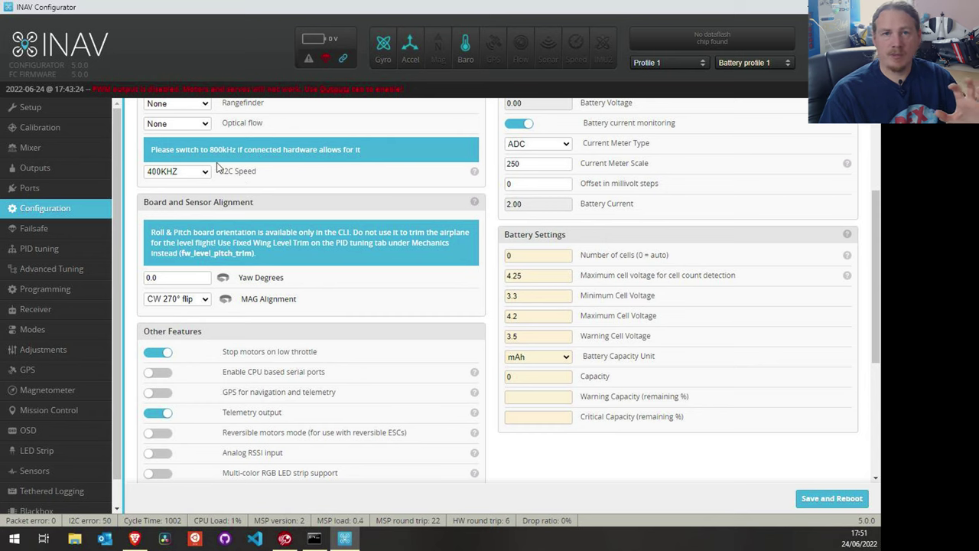
scroll(218, 167, down, 4)
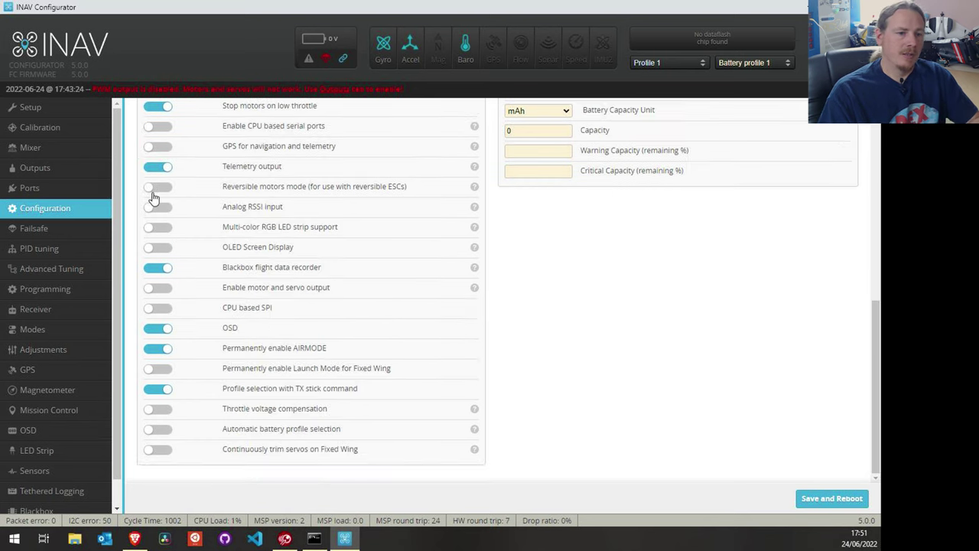
scroll(644, 243, up, 1)
scroll(644, 243, up, 1)
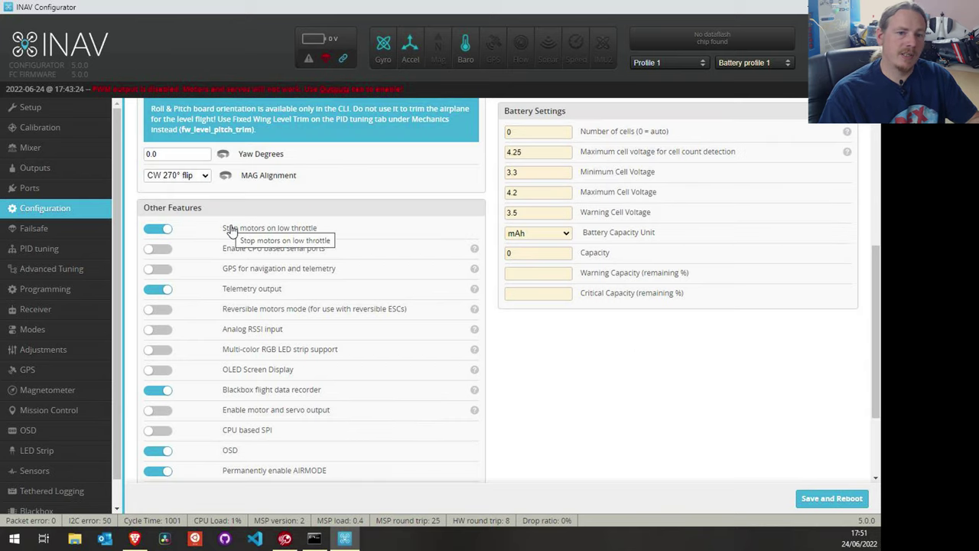
scroll(231, 230, up, 3)
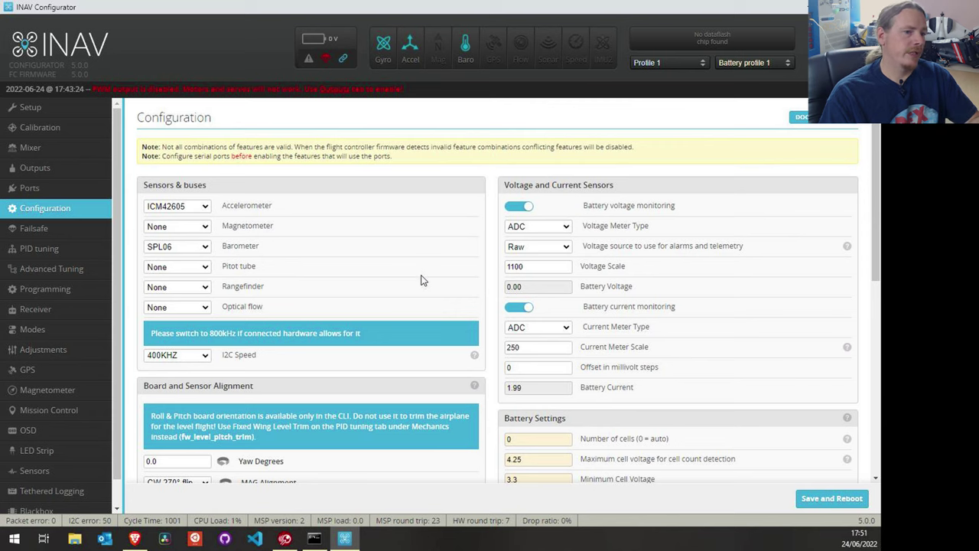
- On the Outputs page, enable reversible motors mode to examine its deadband and neutral settings, and disable it again
click(68, 172)
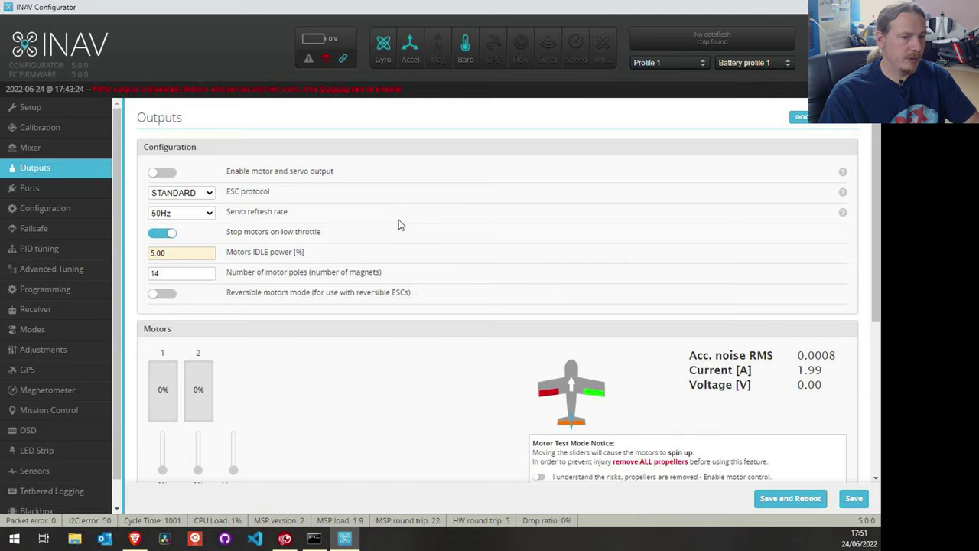
scroll(238, 234, down, 1)
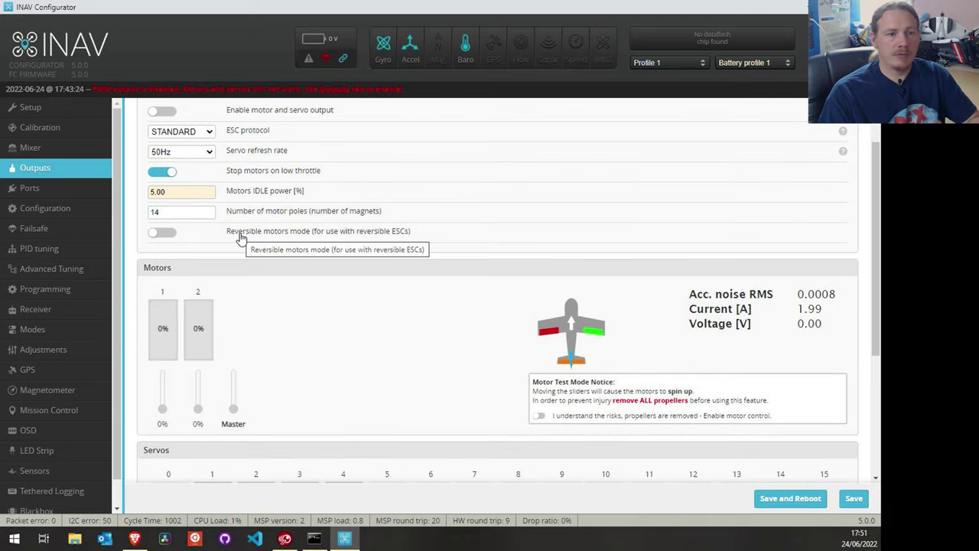
click(169, 236)
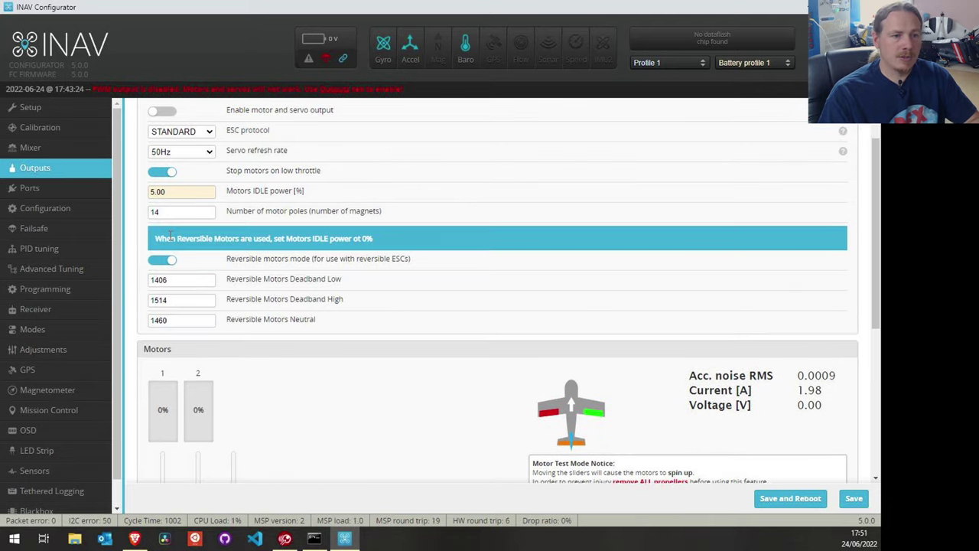
click(192, 303)
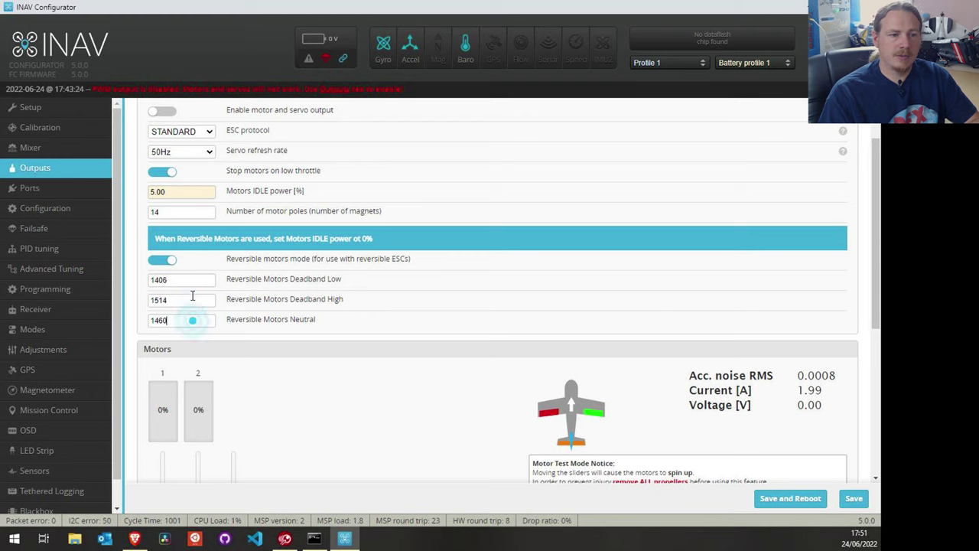
click(188, 282)
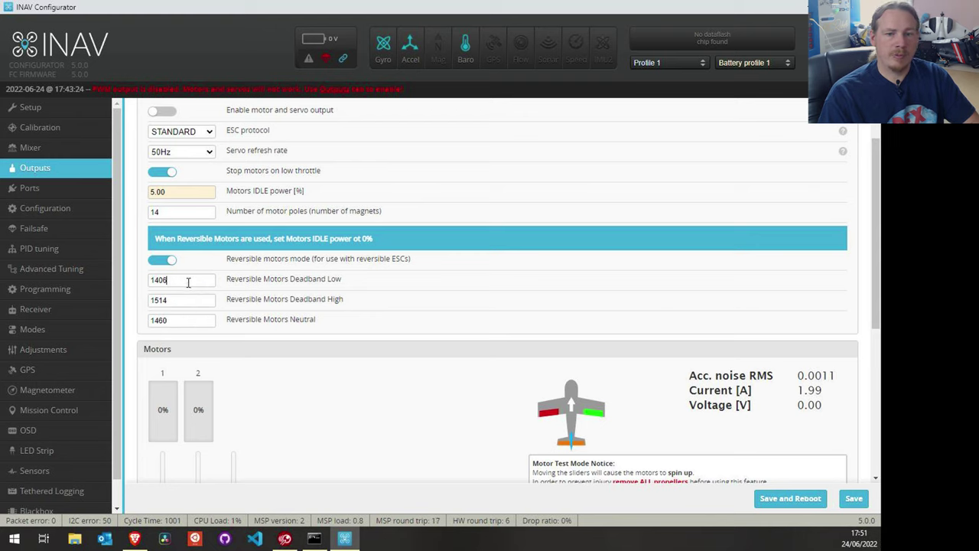
click(172, 260)
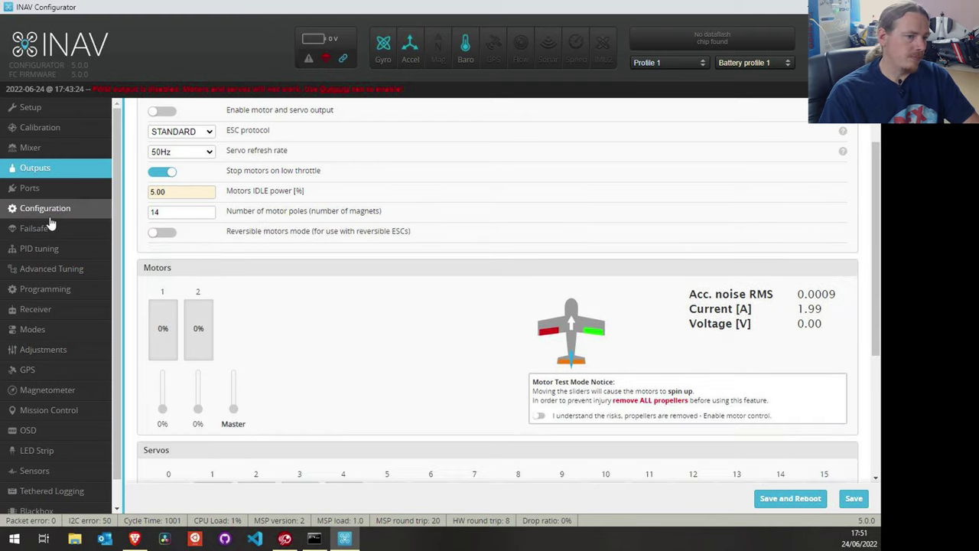
- On the GPS page, enable GPS with the UBLOX7 protocol, European ground assistance, Galileo satellites and EU automatic daylight savings
scroll(57, 350, down, 1)
click(57, 342)
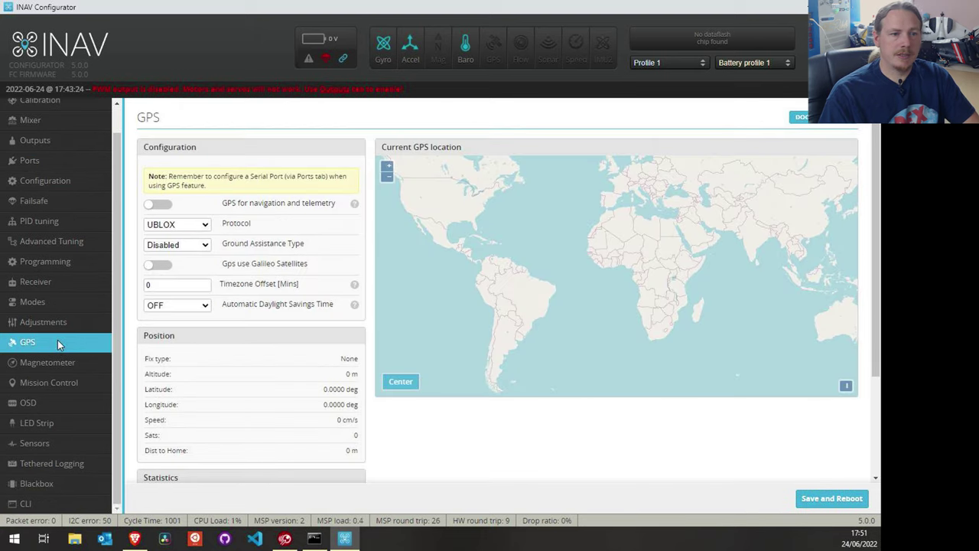
click(191, 226)
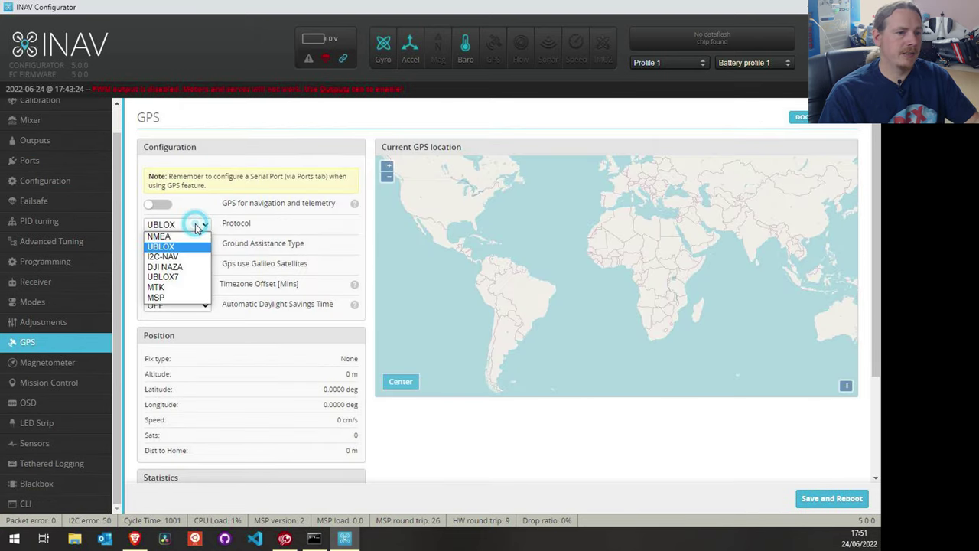
click(178, 276)
click(160, 204)
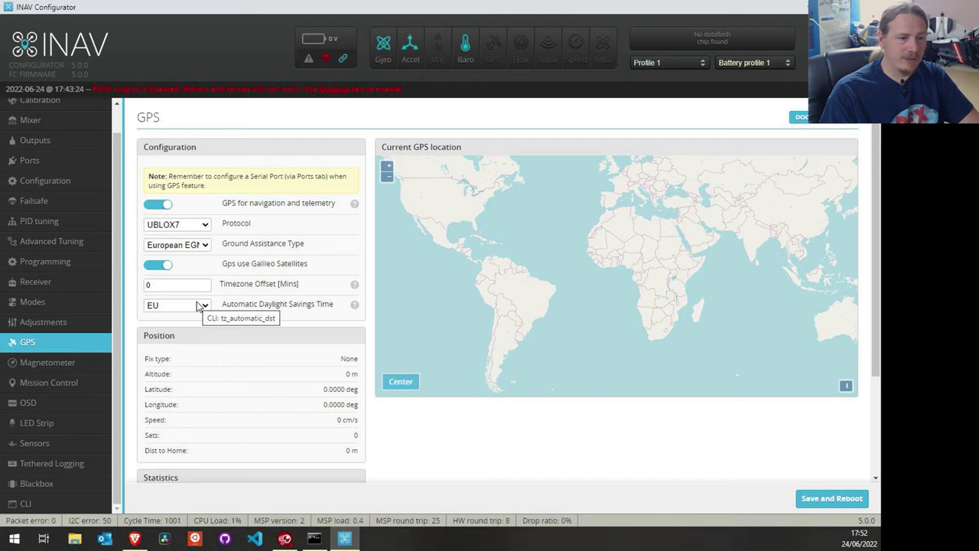
- Enable the Craft Name element on the OSD page and reposition it near the upper centre of the preview, below the battery voltage
click(46, 403)
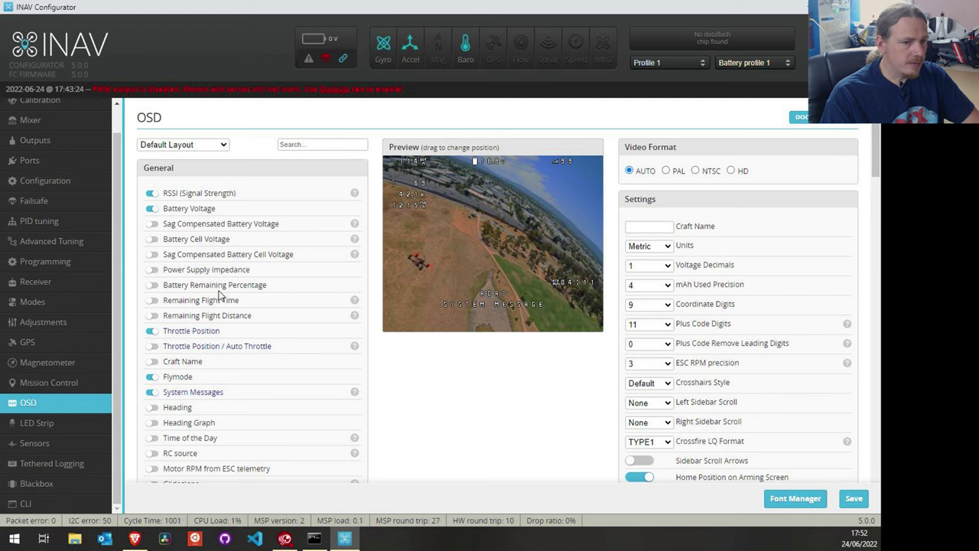
click(152, 361)
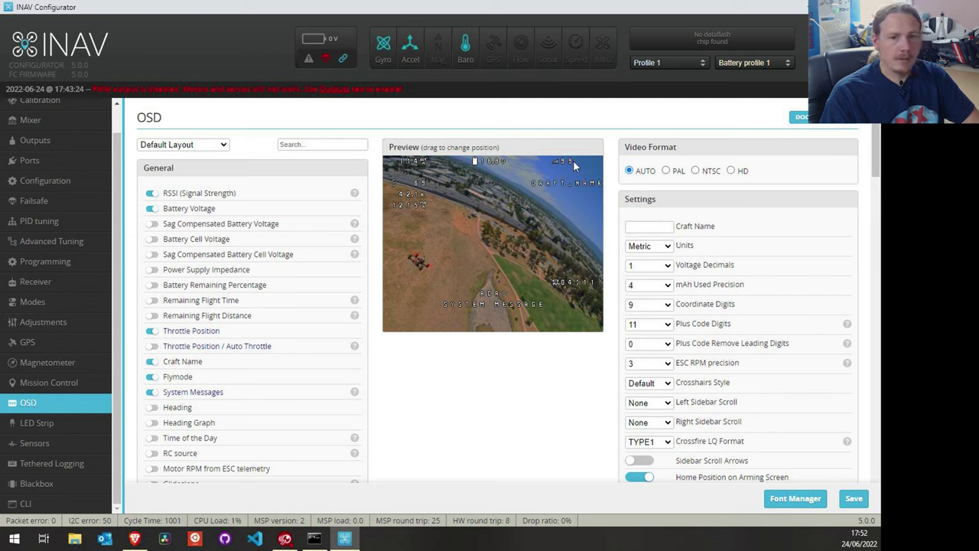
drag(533, 183, 463, 184)
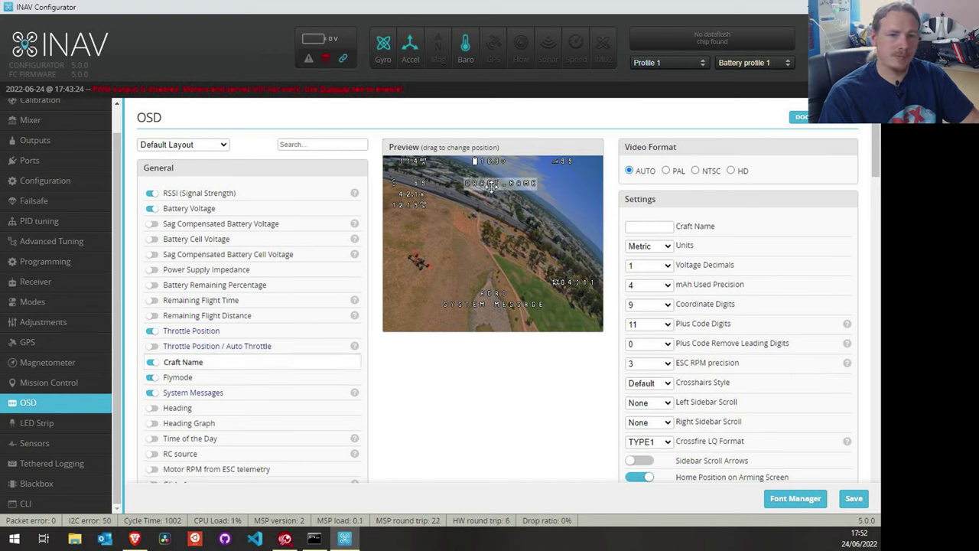
mouse_move(490, 187)
mouse_down()
mouse_move(490, 173)
mouse_move(485, 195)
mouse_move(523, 159)
mouse_move(503, 188)
mouse_move(491, 184)
mouse_up()
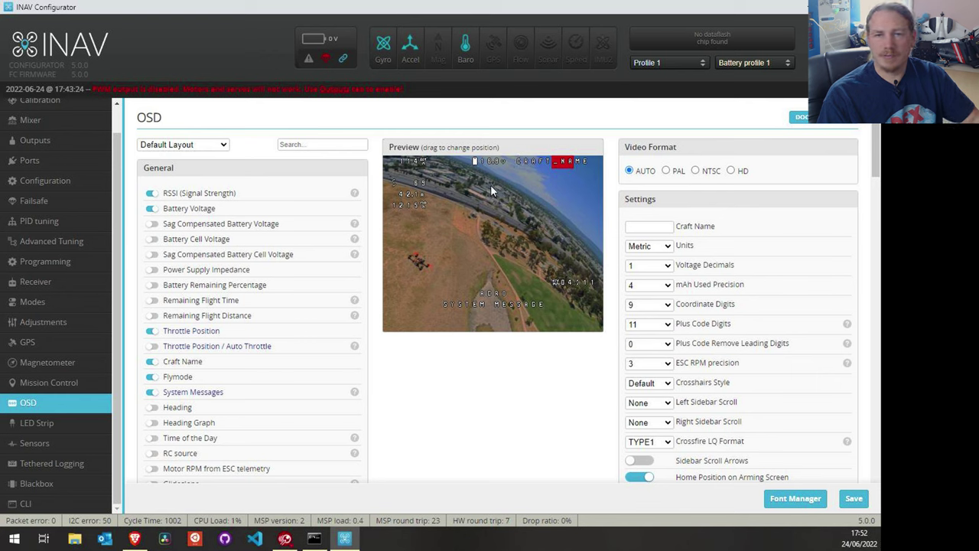
- Set the craft name to MR.D and reposition the shortened element in the upper part of the OSD preview
click(667, 227)
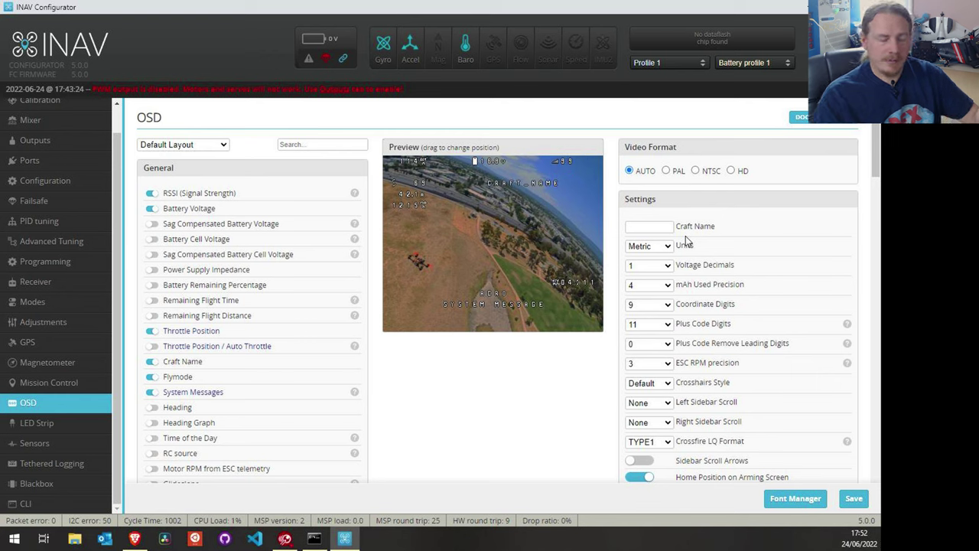
text(MR.D)
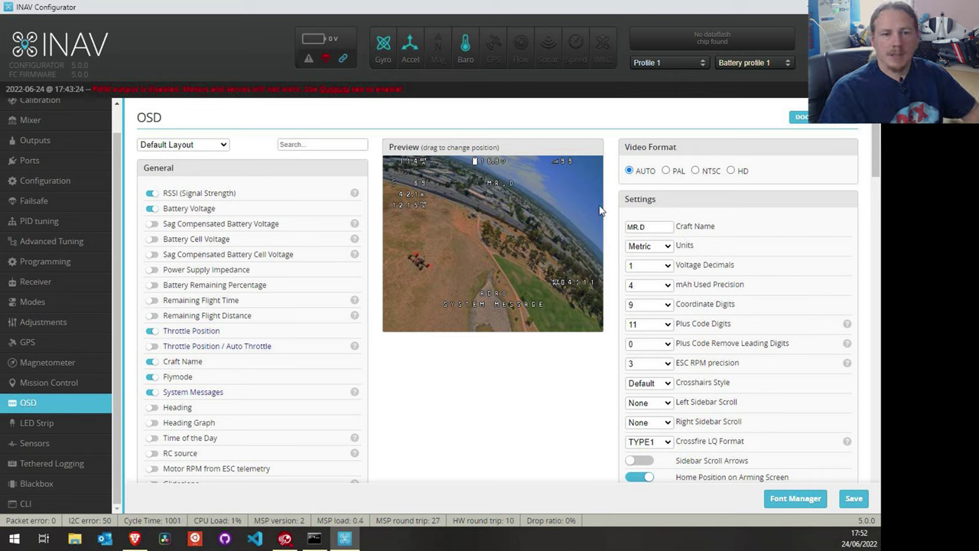
drag(493, 184, 518, 160)
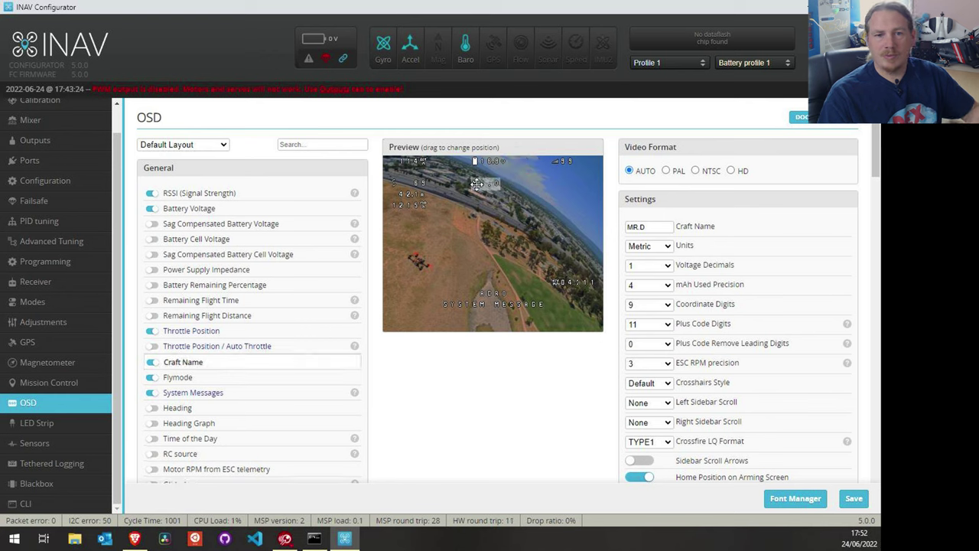
- Select the text in the OSD settings' Craft Name field
click(654, 229)
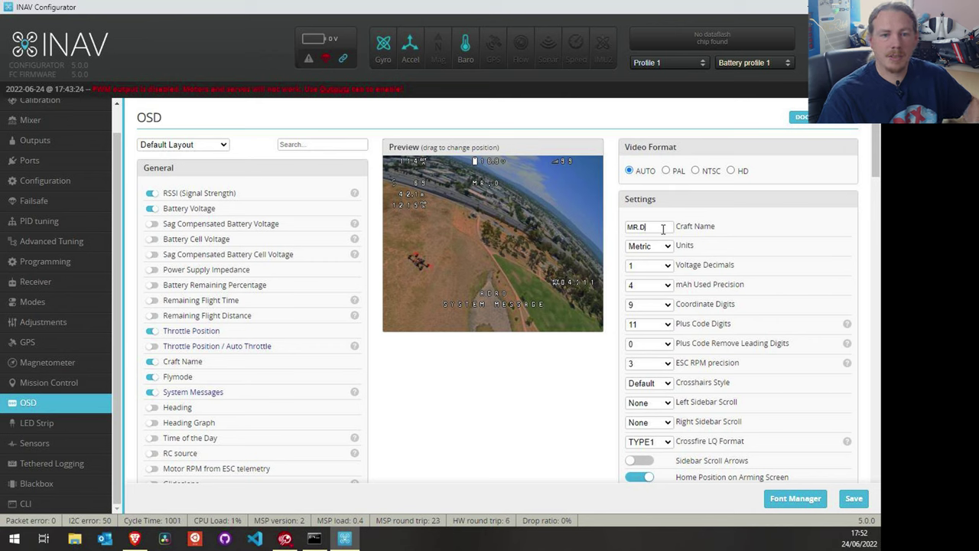
drag(661, 228, 632, 225)
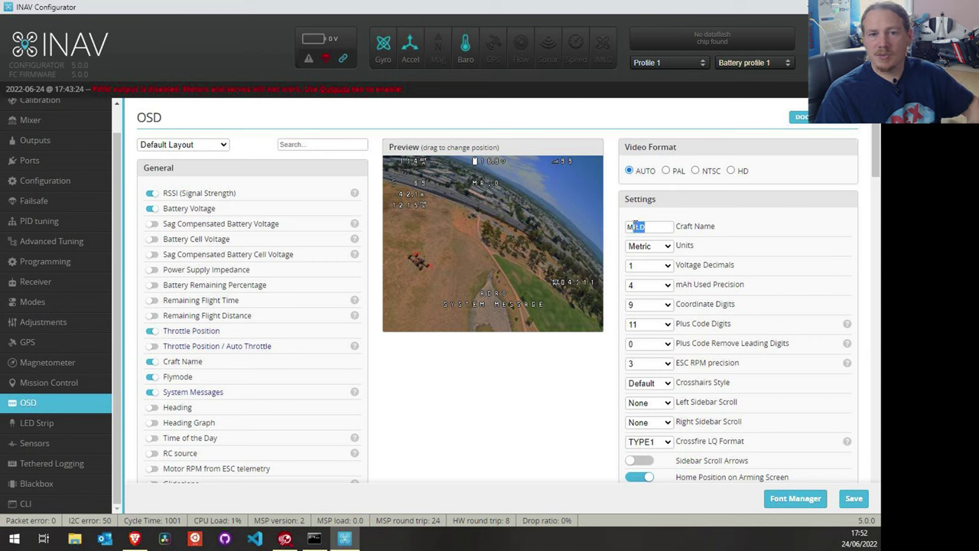